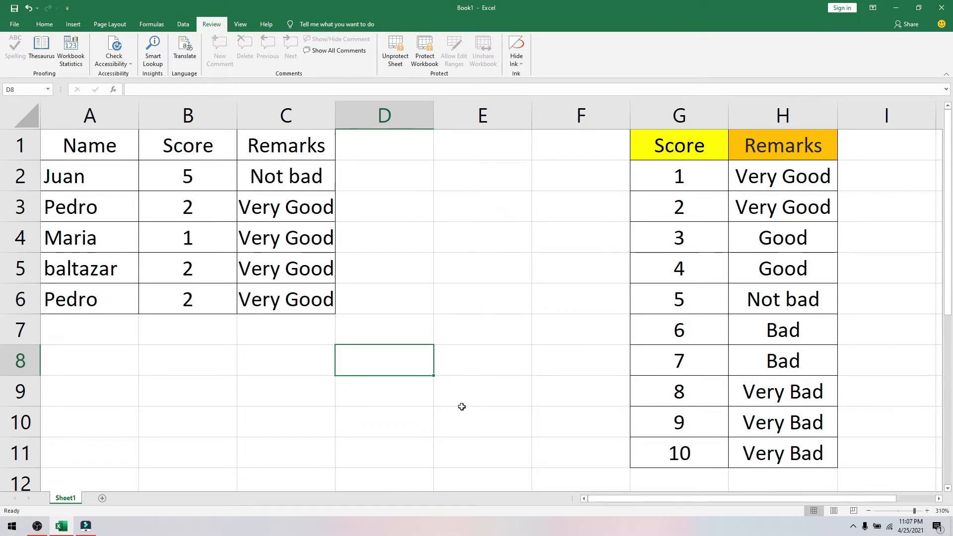
- Add two new sheets after Sheet1 and name the third one References
click(102, 497)
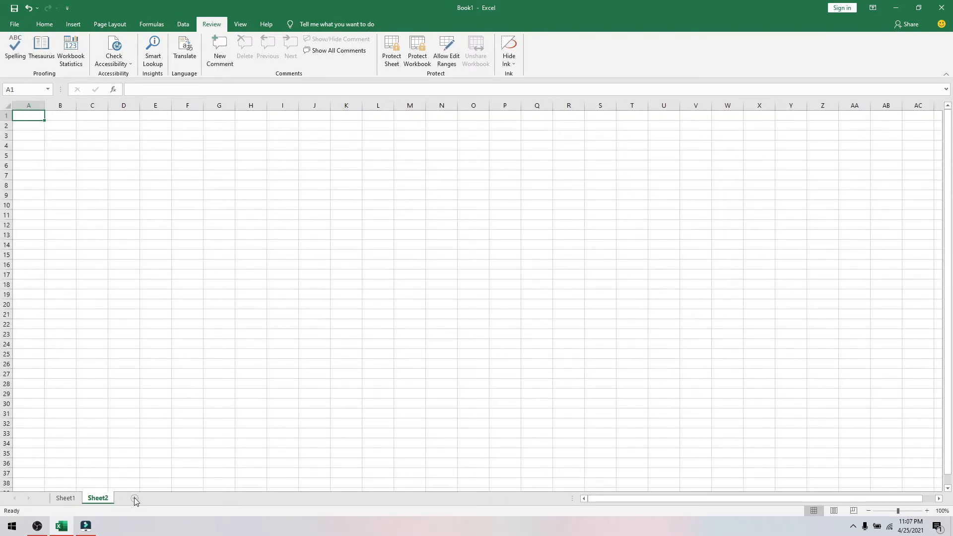
click(134, 499)
double_click(131, 498)
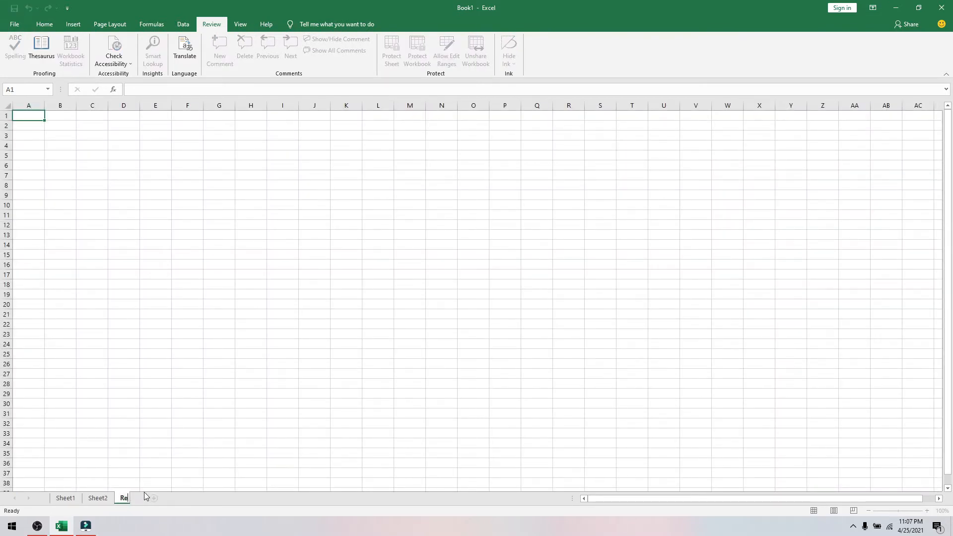
text(References)
click(105, 502)
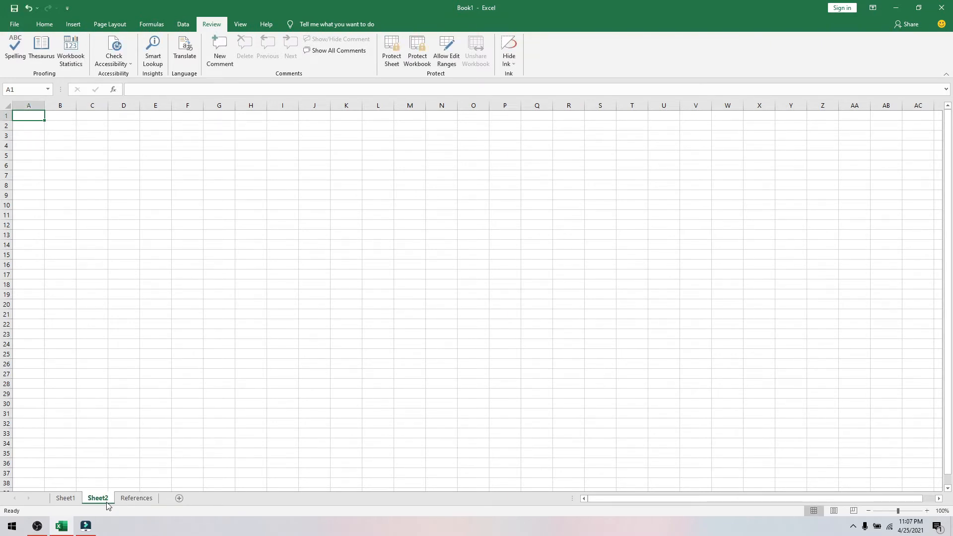
- Rename Sheet2 to Reports and return to the Sheet1 data sheet
text(R)
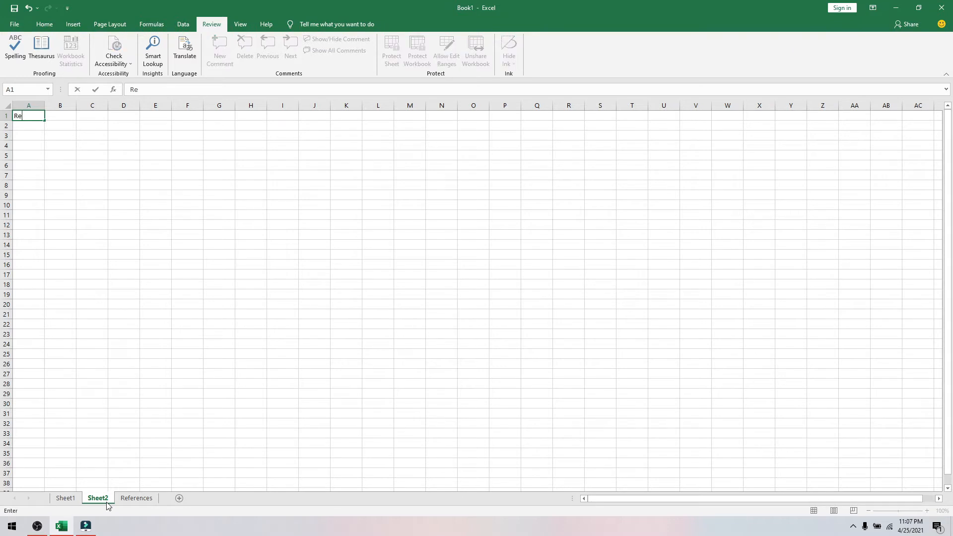
text(e)
double_click(99, 498)
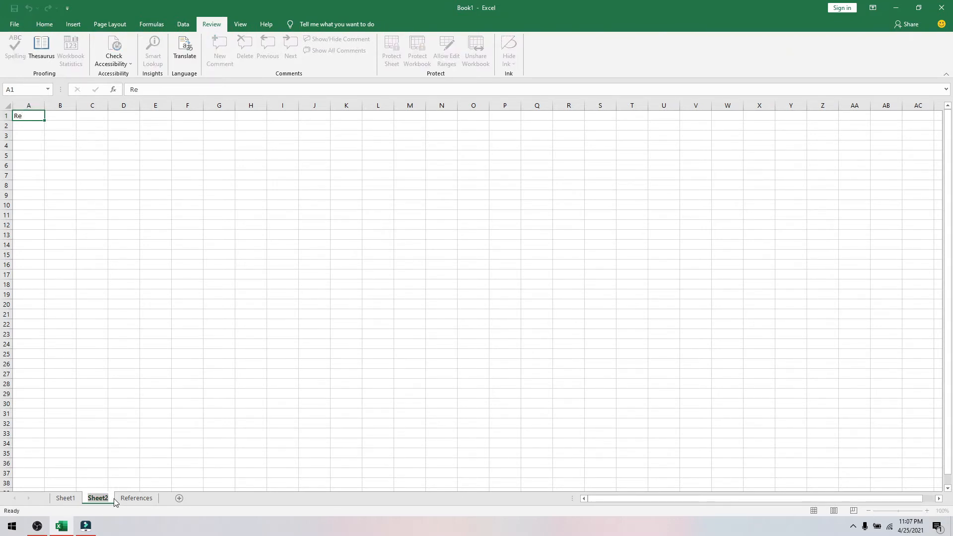
text(repor)
key(BackSpace)
key(BackSpace)
key(BackSpace)
key(BackSpace)
key(BackSpace)
text(Reports)
key(Return)
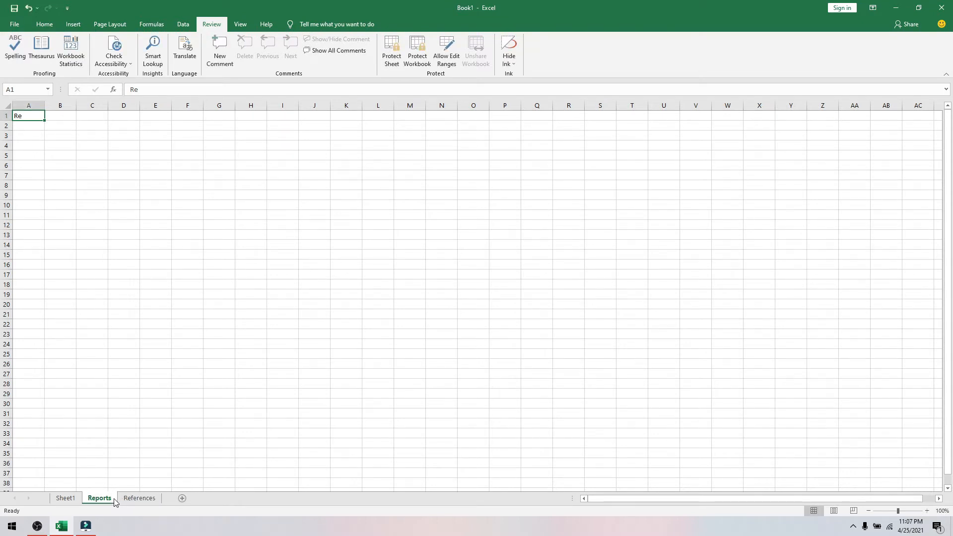
click(73, 502)
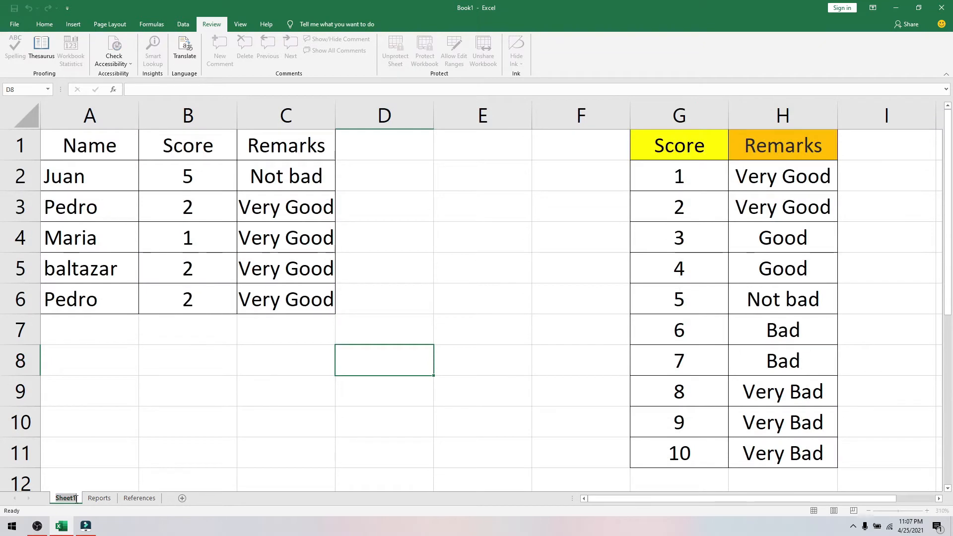
- Rename Sheet1 to Entry
double_click(75, 501)
text(Entry)
key(Return)
- Select the table A1:C6, view the Reports sheet, then come back to Entry
click(87, 457)
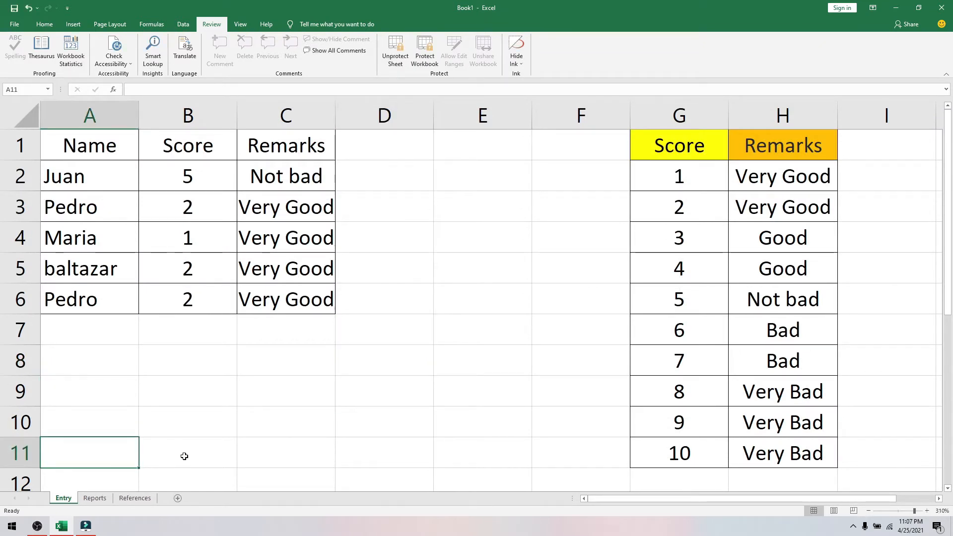
click(204, 453)
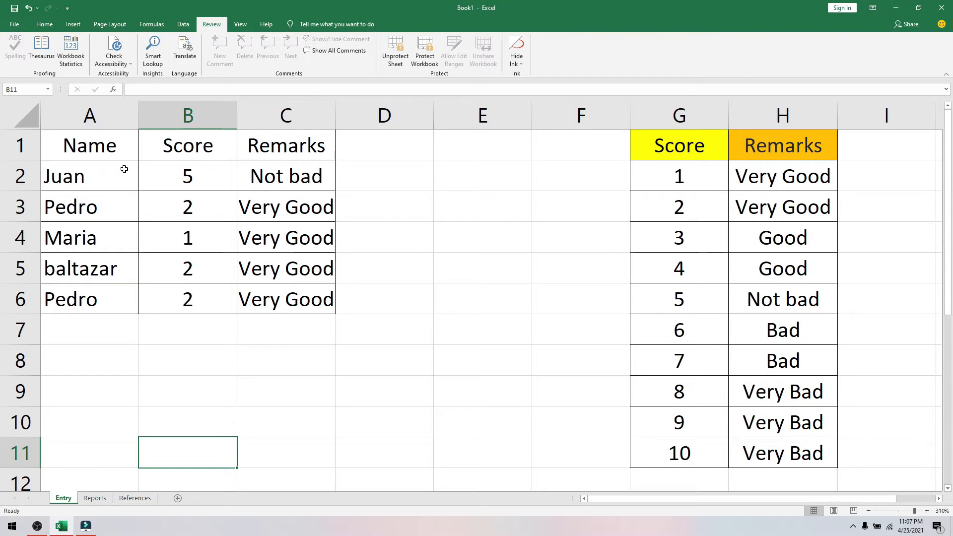
drag(66, 146, 206, 297)
click(324, 378)
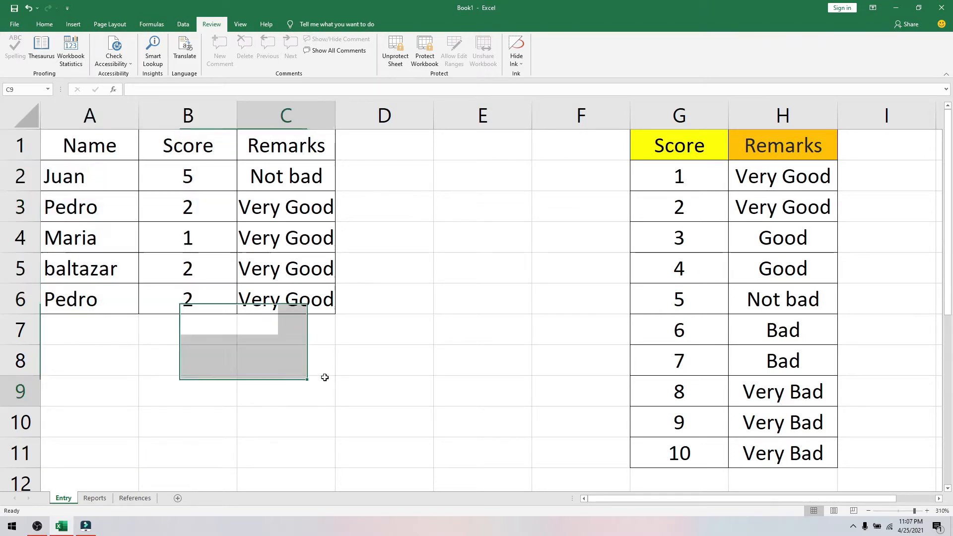
drag(70, 147, 330, 314)
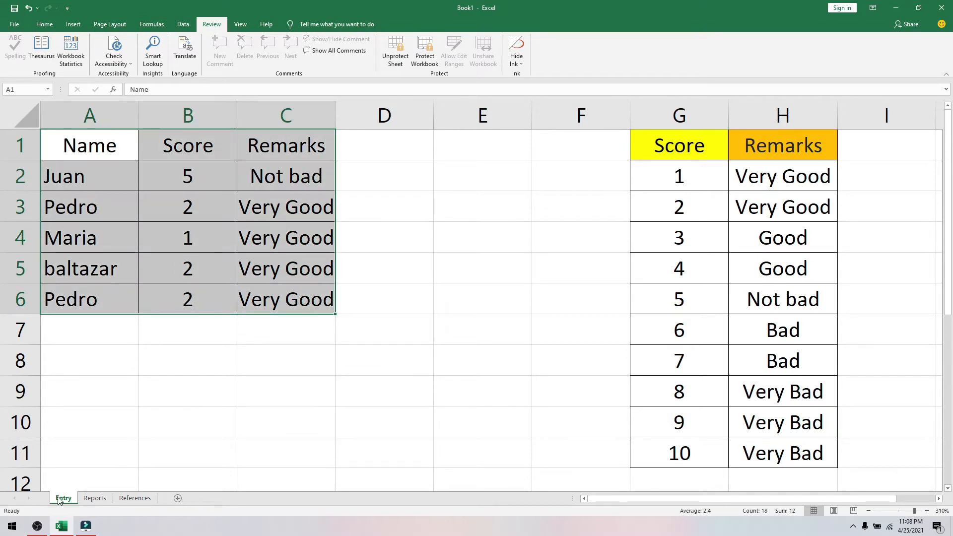
key(ctrl+Page_Down)
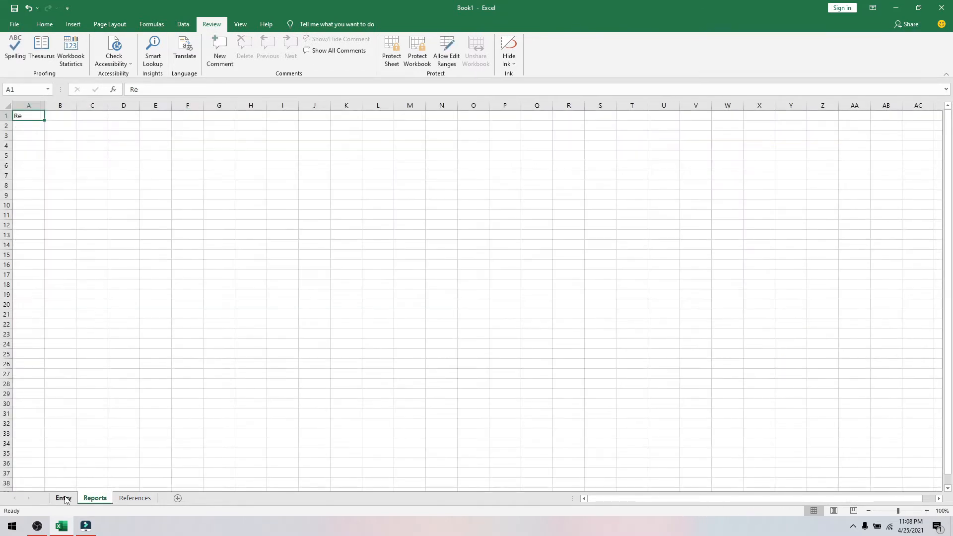
click(66, 499)
- Create a copy of the Entry sheet with Move or Copy
right_click(66, 499)
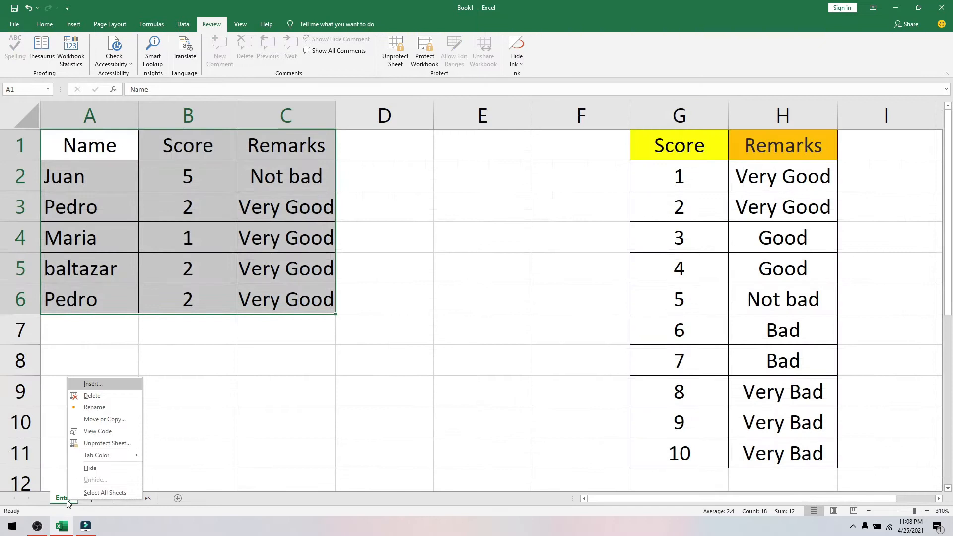
click(102, 421)
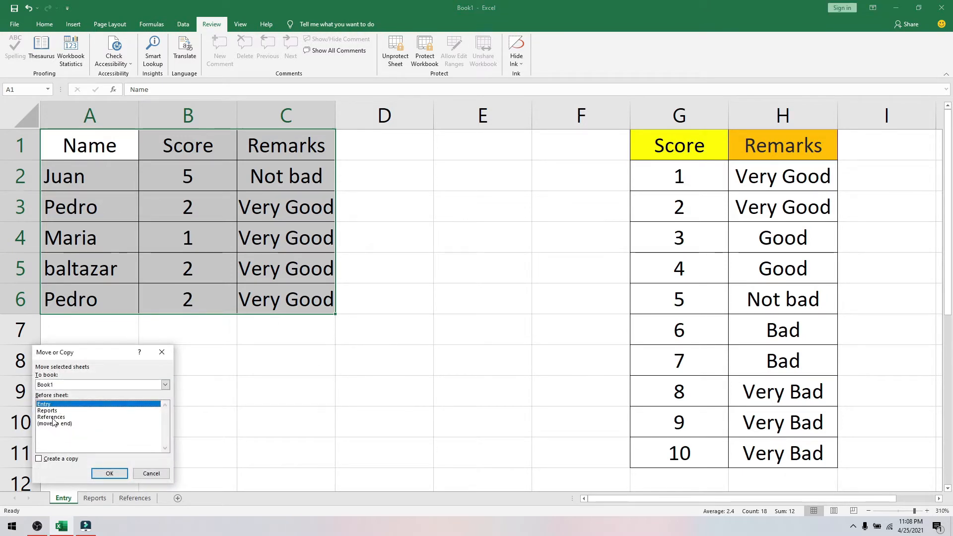
click(39, 459)
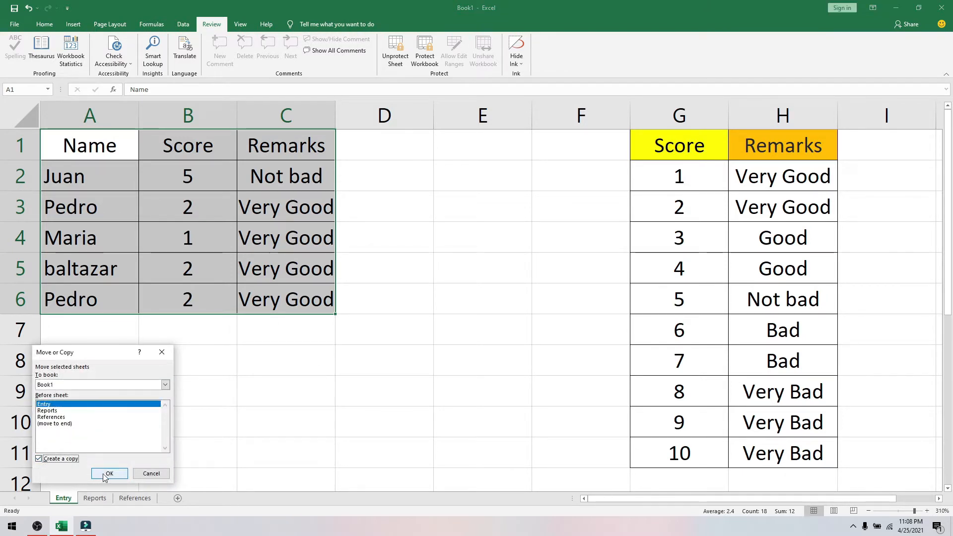
click(110, 473)
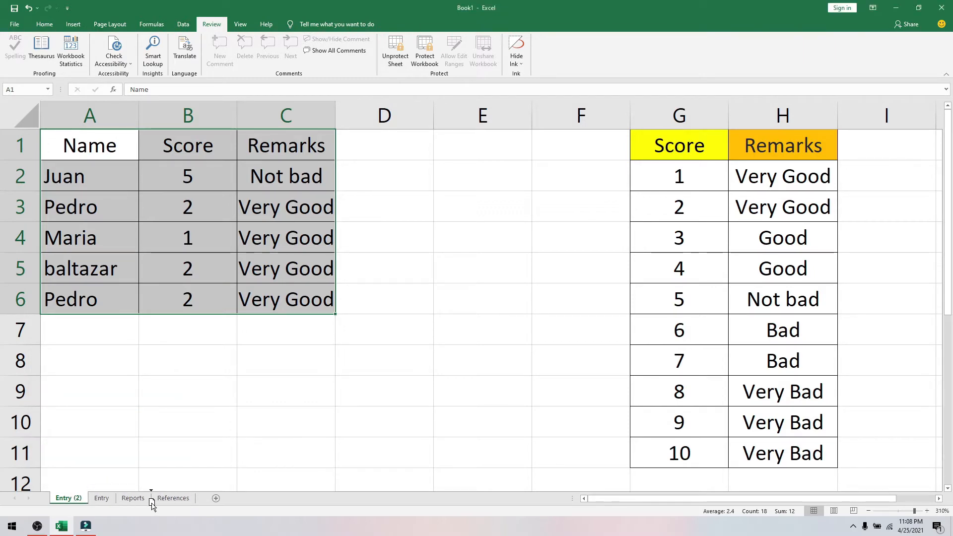
- Delete the original Reports sheet and show the Entry (2) copy
click(135, 500)
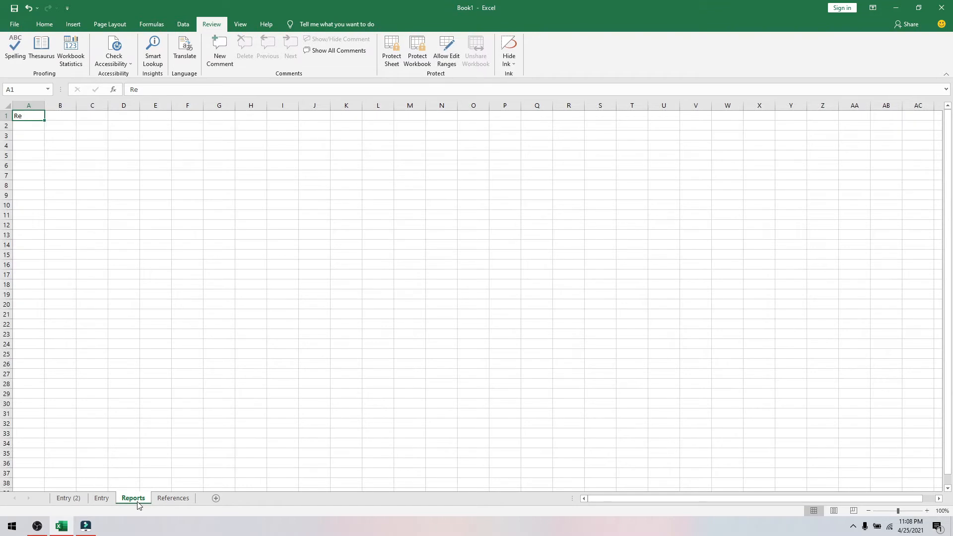
right_click(135, 499)
click(162, 398)
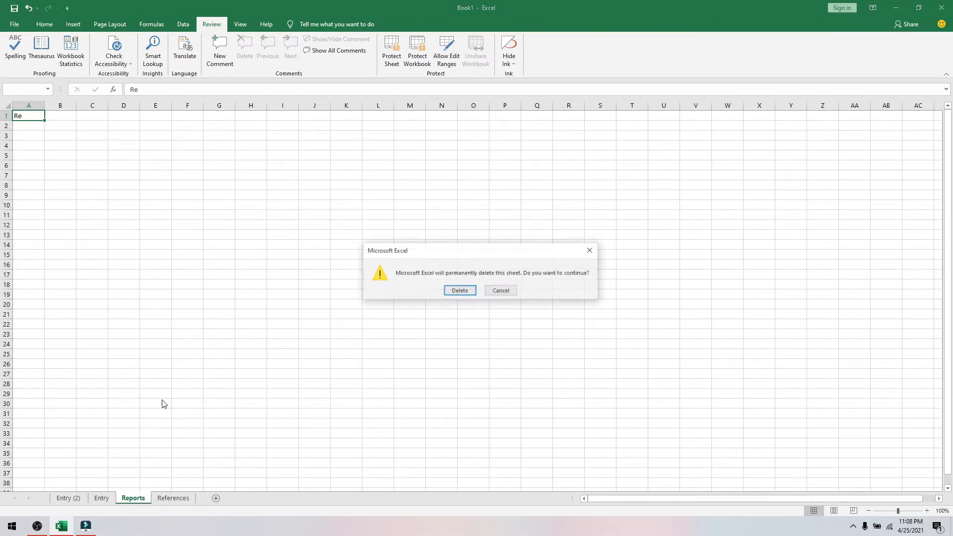
click(454, 292)
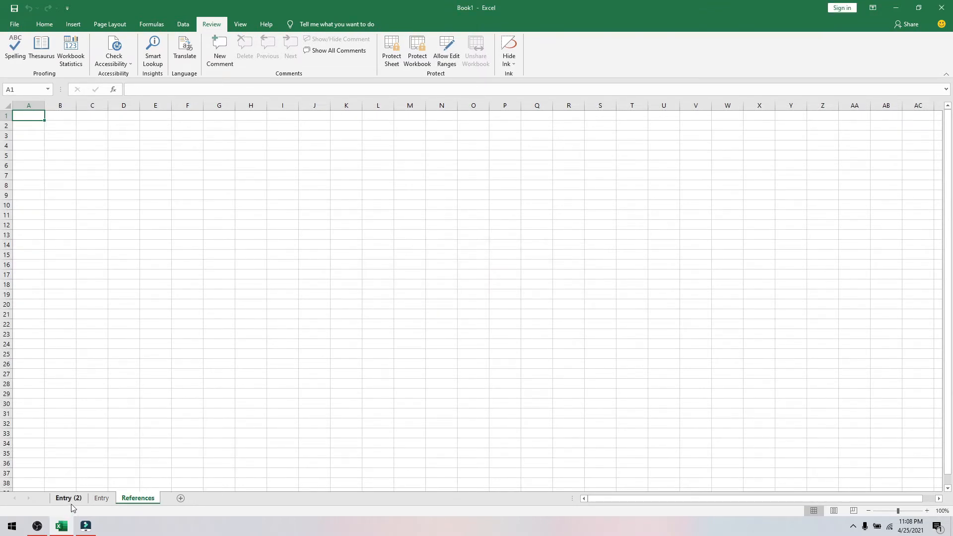
click(76, 504)
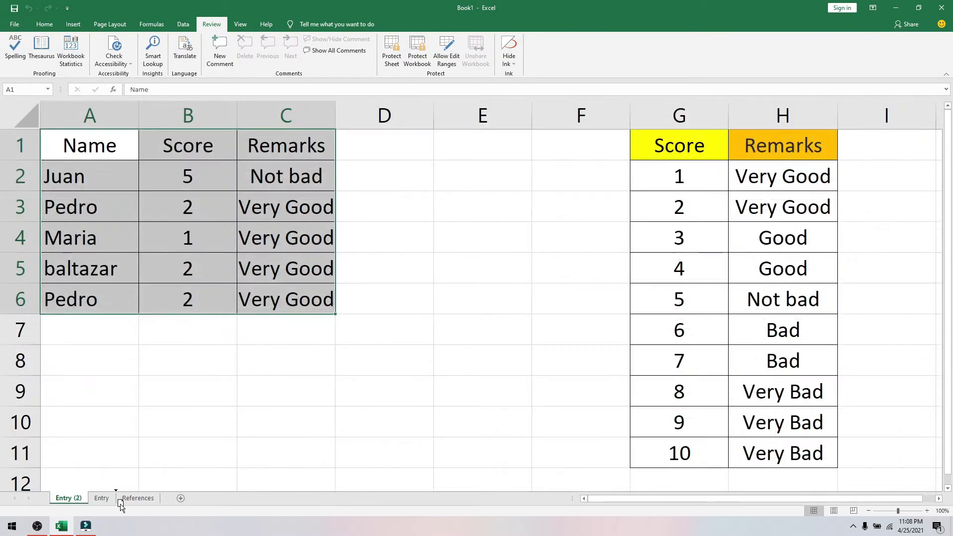
- Move Entry (2) after Entry and rename it Reports
drag(123, 509, 111, 511)
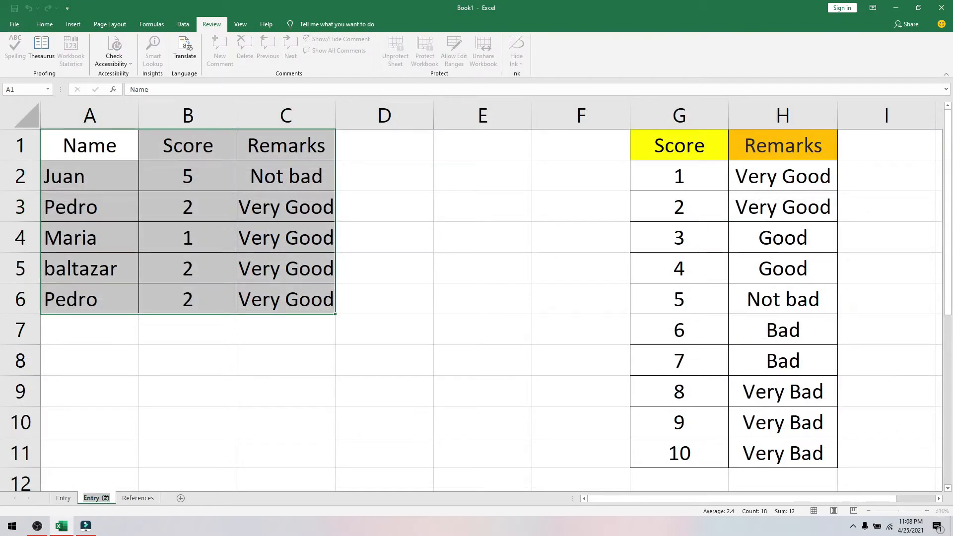
text(Reports)
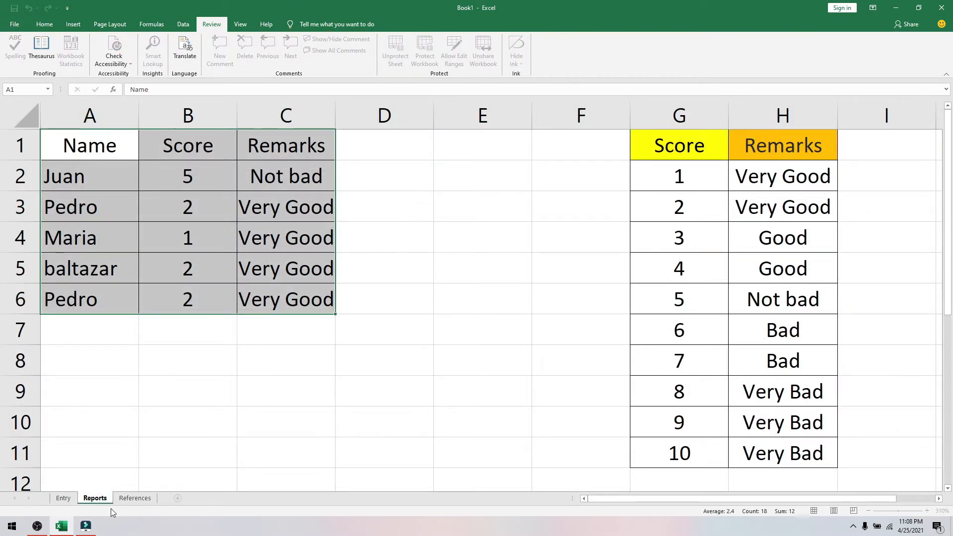
key(Return)
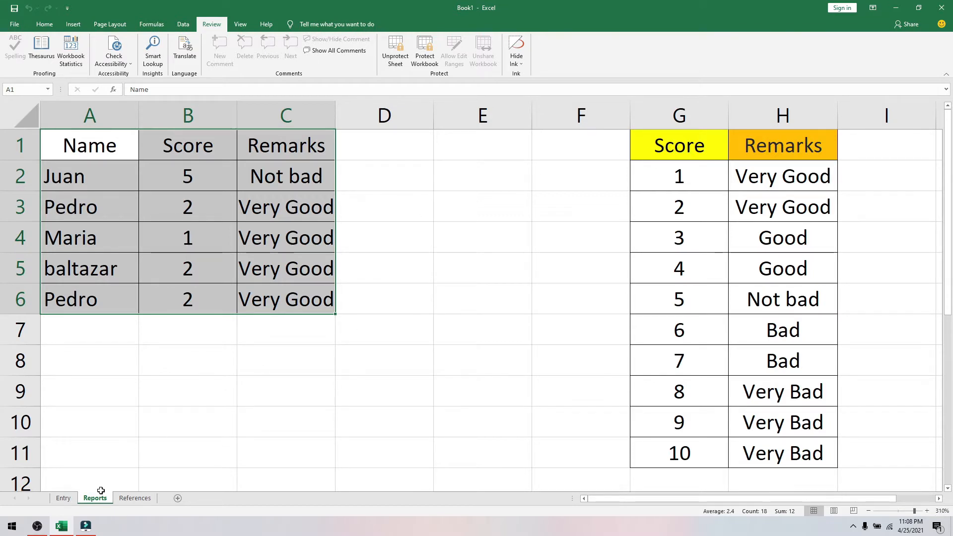
- Make a copy of the Reports sheet and delete the blank References sheet
right_click(104, 500)
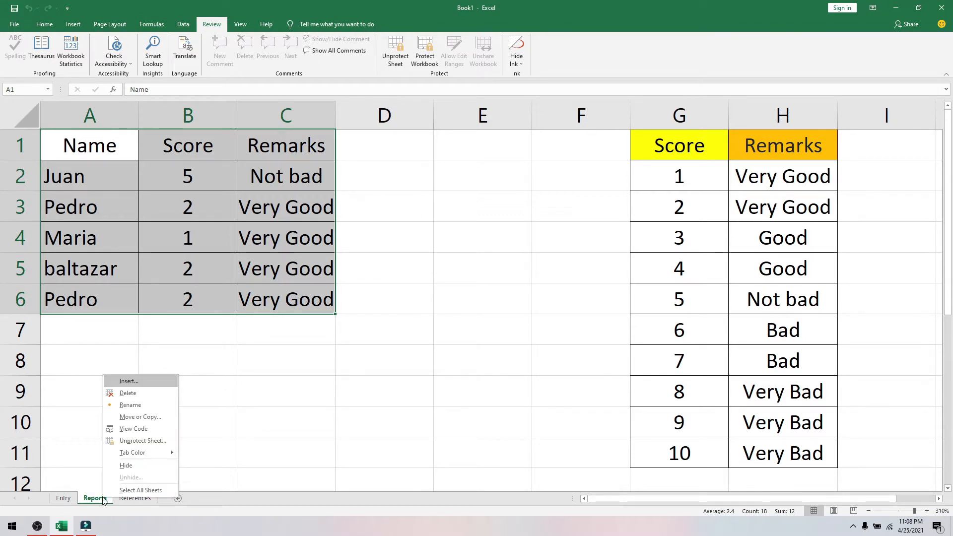
click(155, 418)
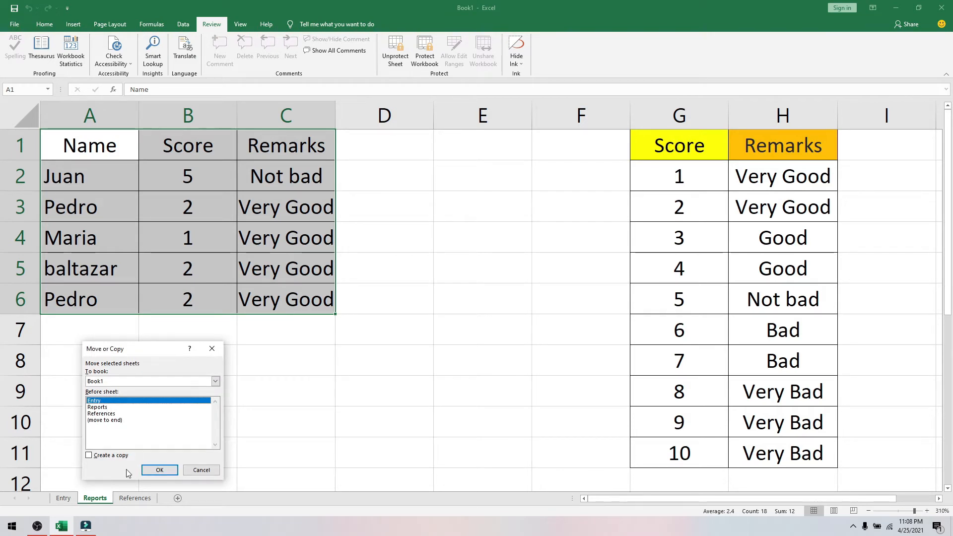
click(111, 456)
click(159, 470)
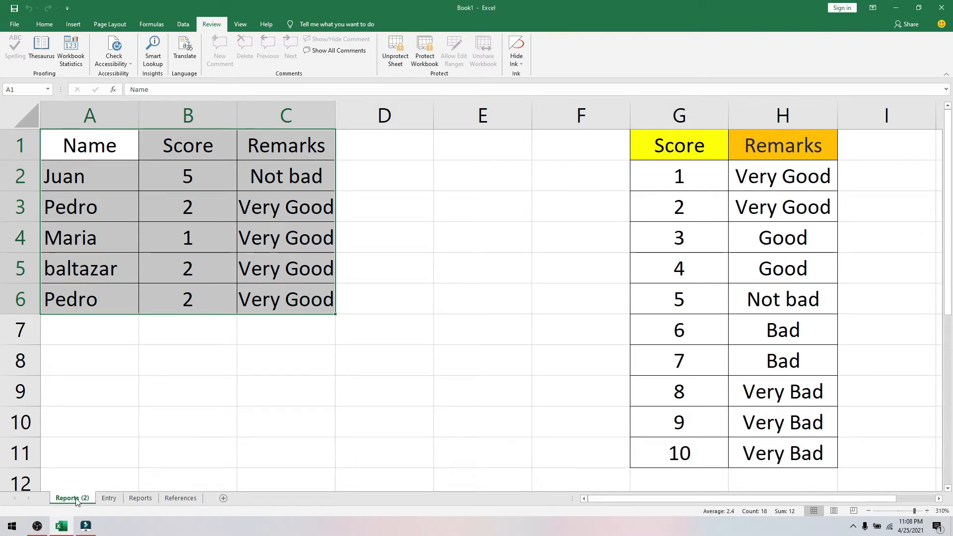
right_click(167, 500)
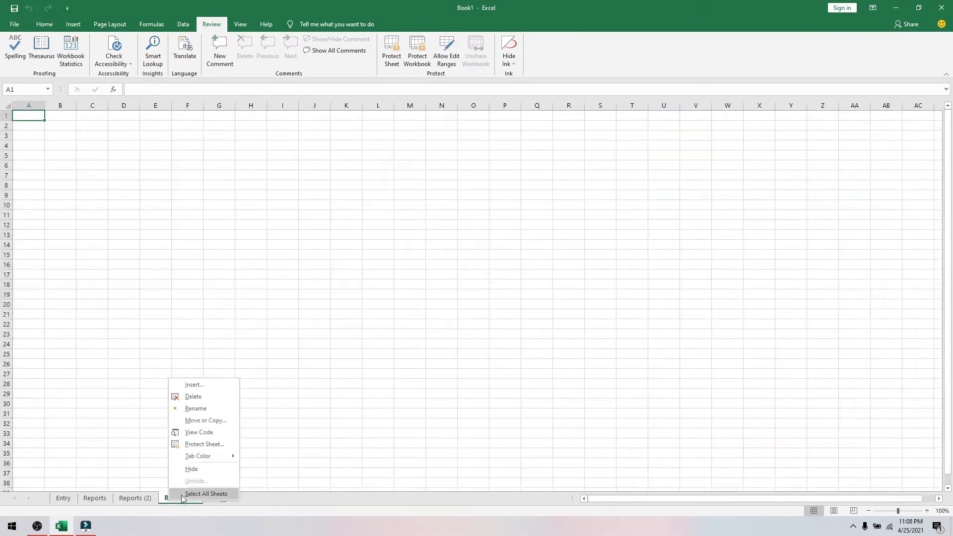
click(196, 396)
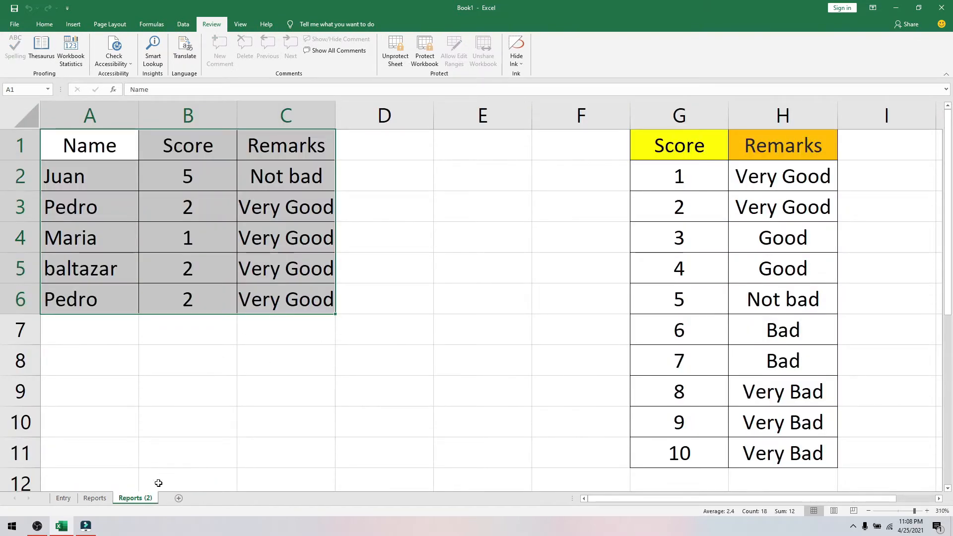
- Rename the Reports (2) copy to References
double_click(135, 498)
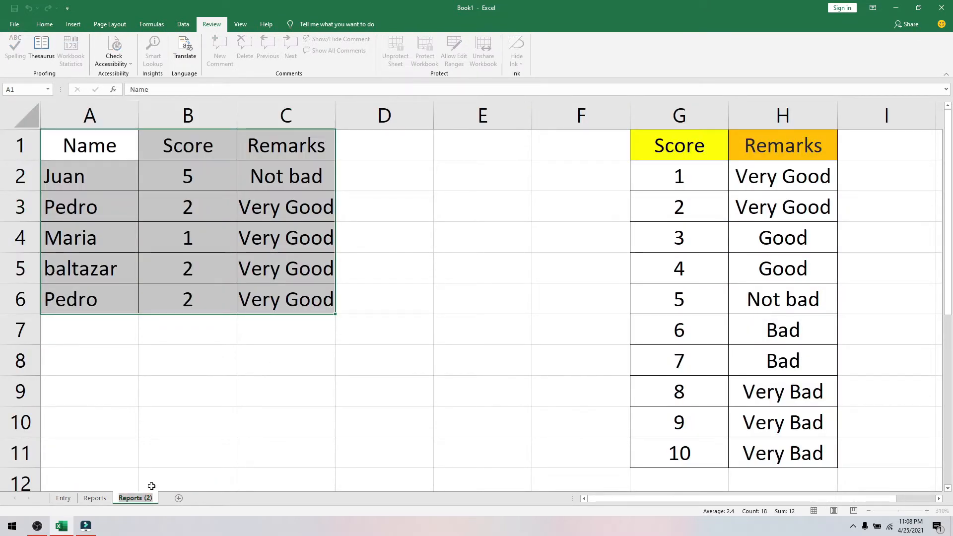
text(References)
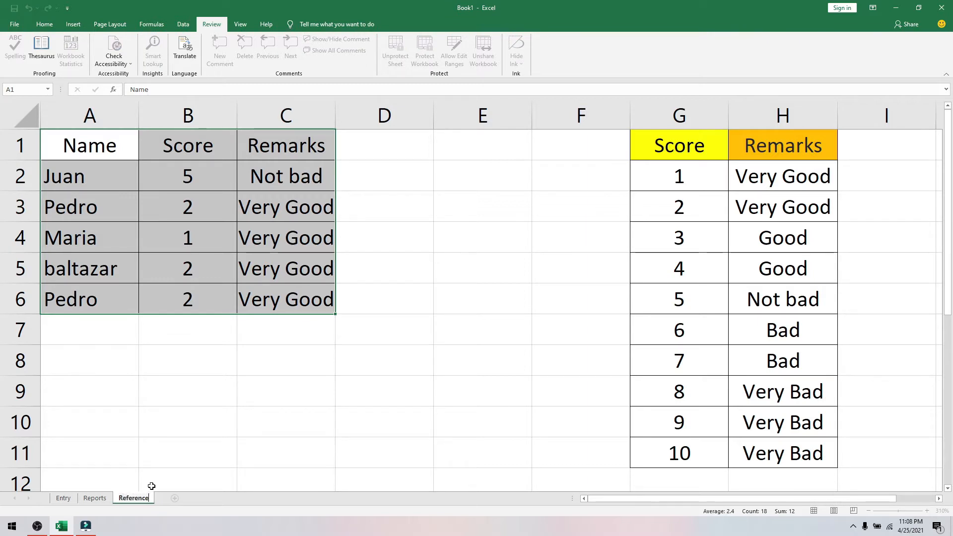
key(Return)
click(385, 323)
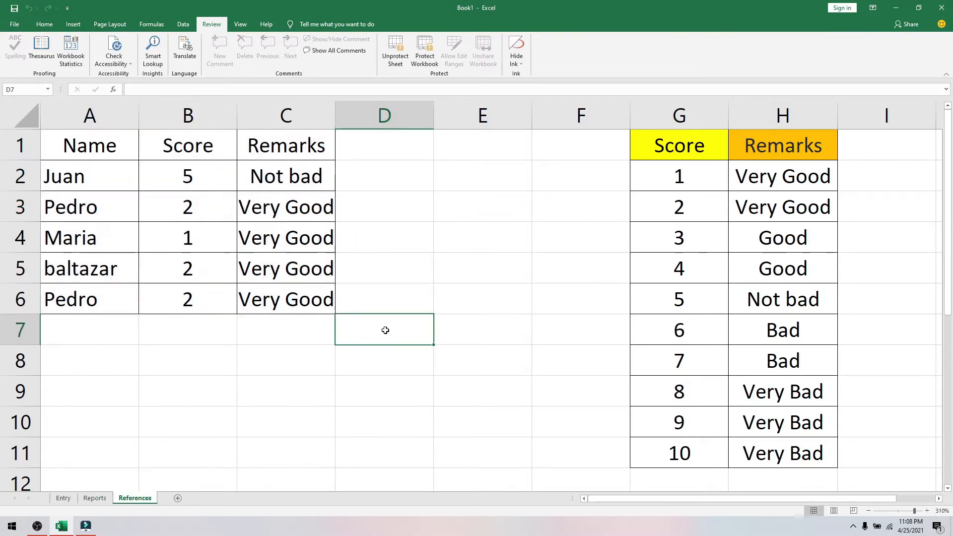
- Unprotect the References sheet with its password after the protected-sheet warning
drag(436, 410, 61, 138)
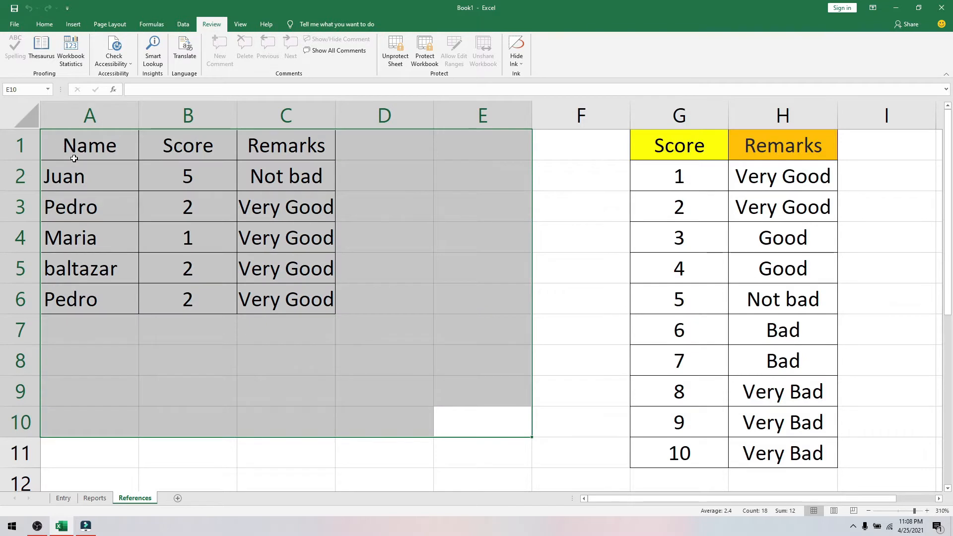
key(Delete)
click(482, 291)
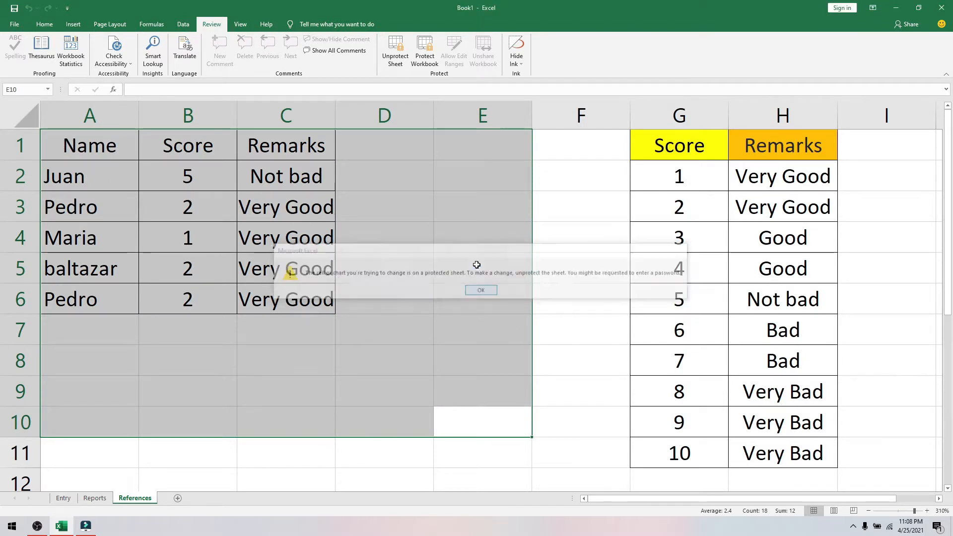
click(395, 50)
text(123)
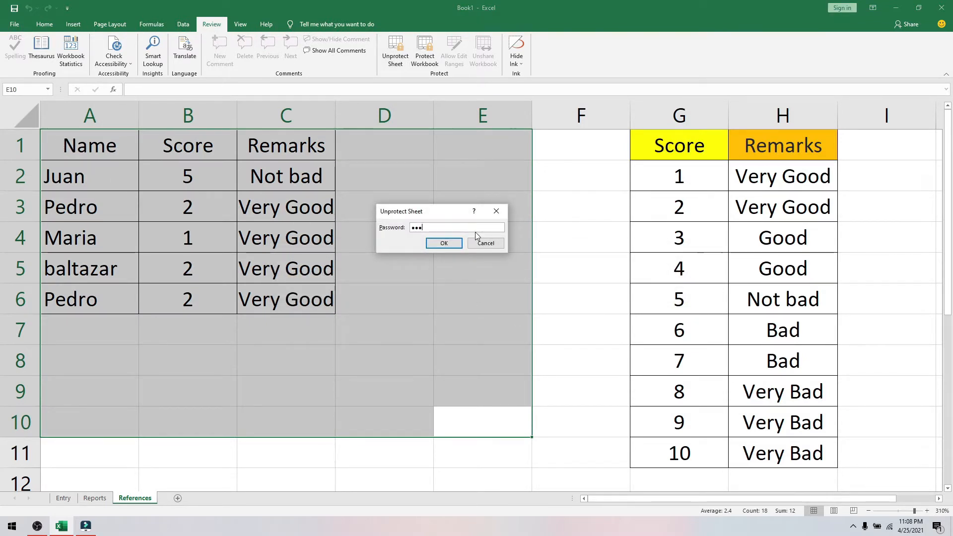
click(440, 243)
- Clear the contents of cells A1:E9
click(428, 350)
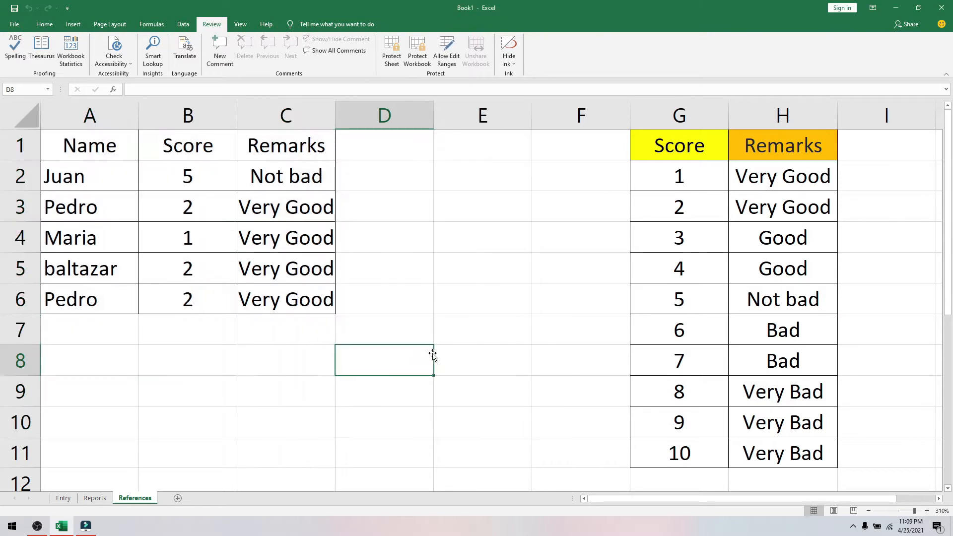
drag(482, 391, 89, 145)
key(Delete)
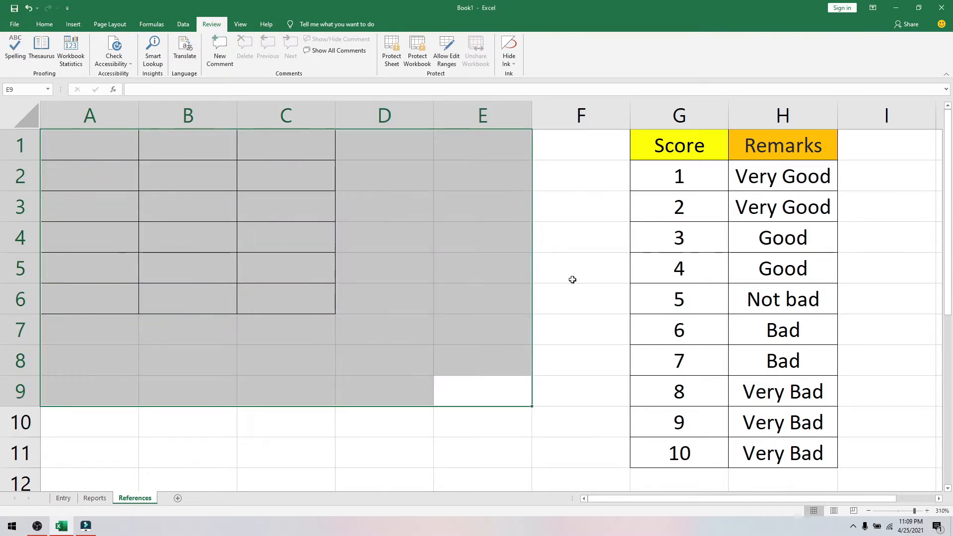
click(563, 267)
- Delete columns A through F so the Score/Remarks lookup sits in A–B, then show Reports
drag(51, 110, 552, 114)
right_click(552, 114)
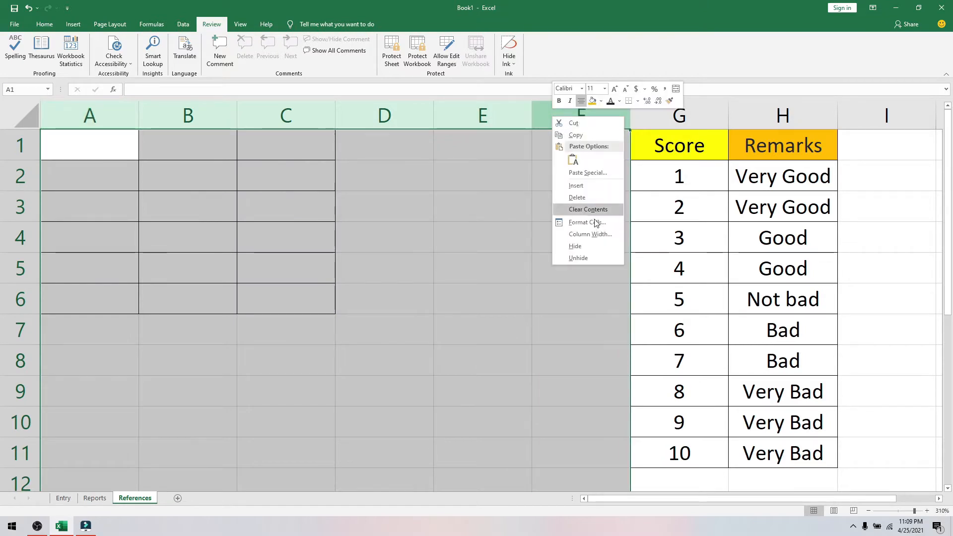
click(577, 196)
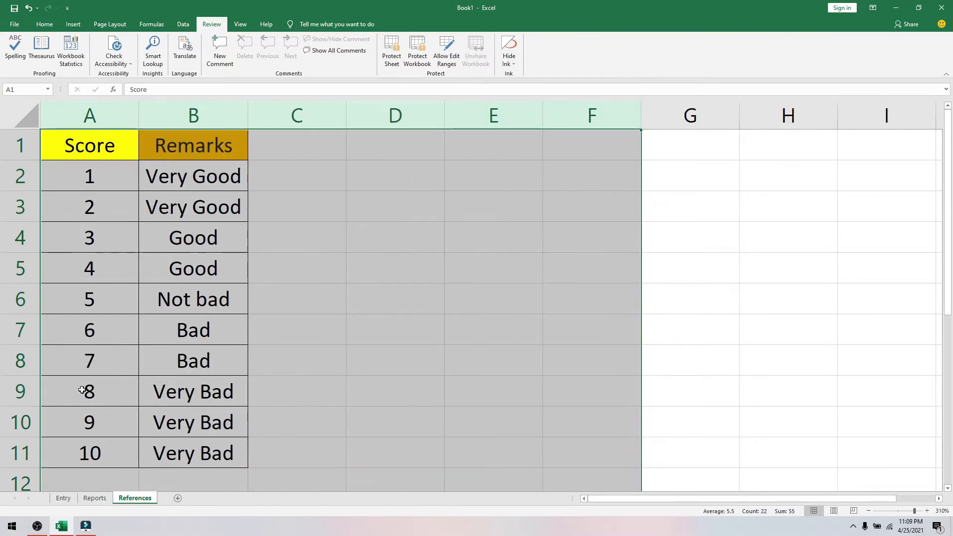
click(320, 330)
click(97, 499)
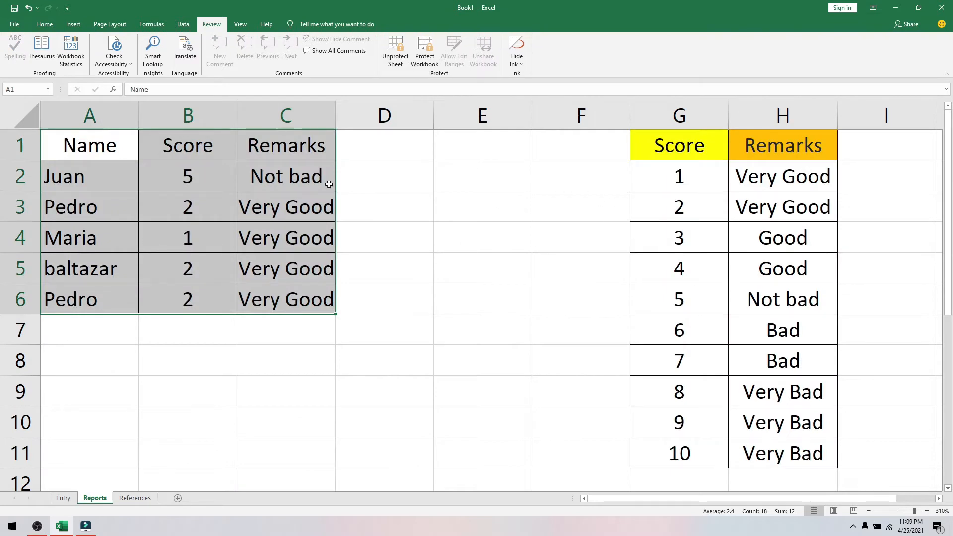
- Unprotect the Reports sheet with its password
click(397, 54)
text(••)
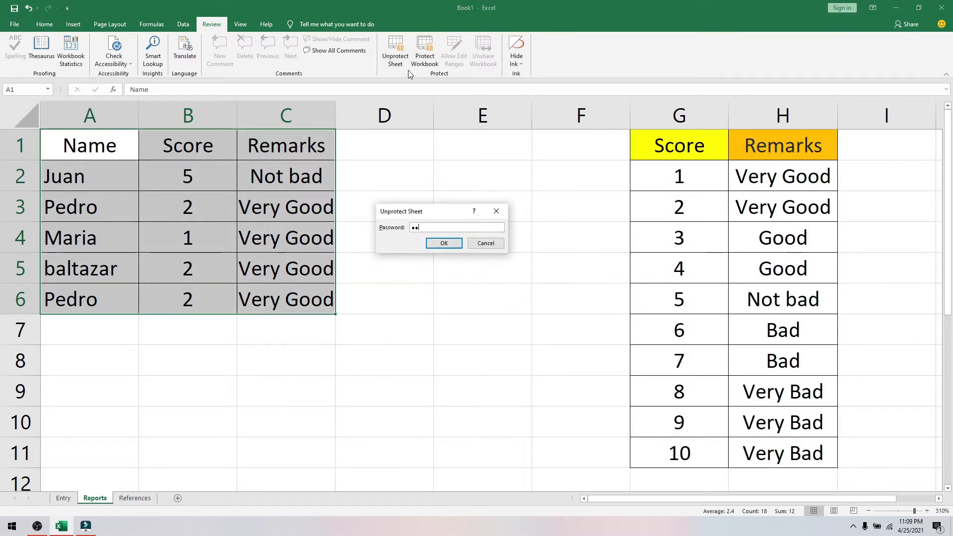
text(•)
click(442, 243)
click(464, 258)
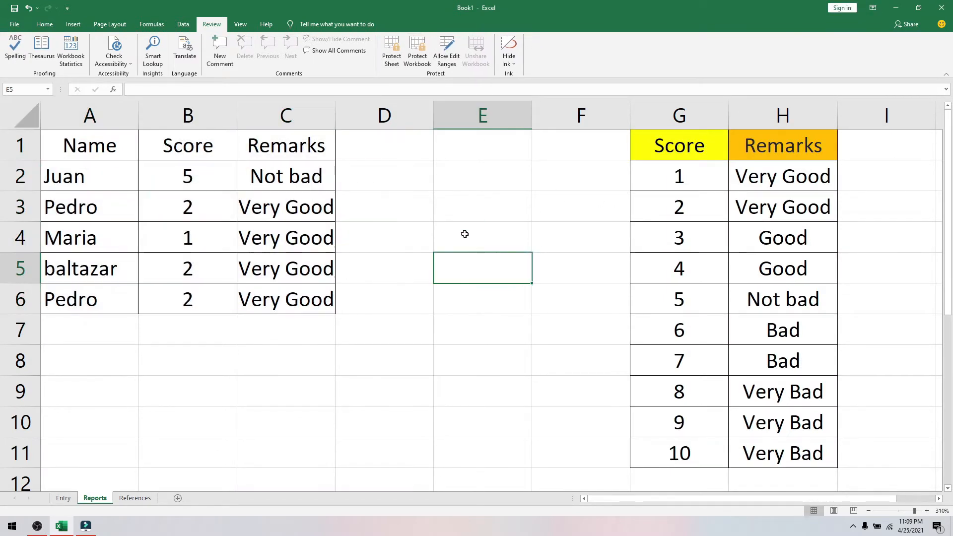
- Delete columns D through I holding the lookup table
drag(368, 112, 893, 185)
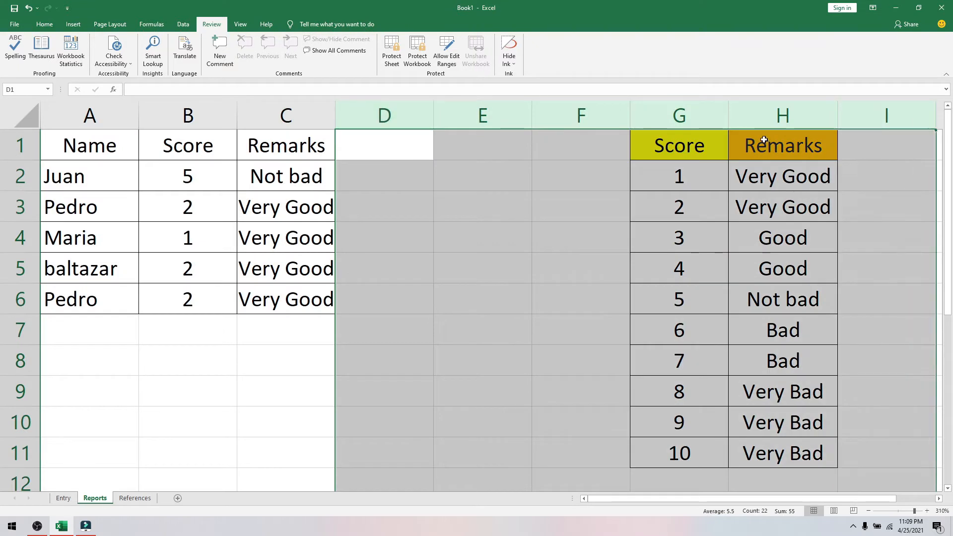
right_click(754, 124)
click(787, 212)
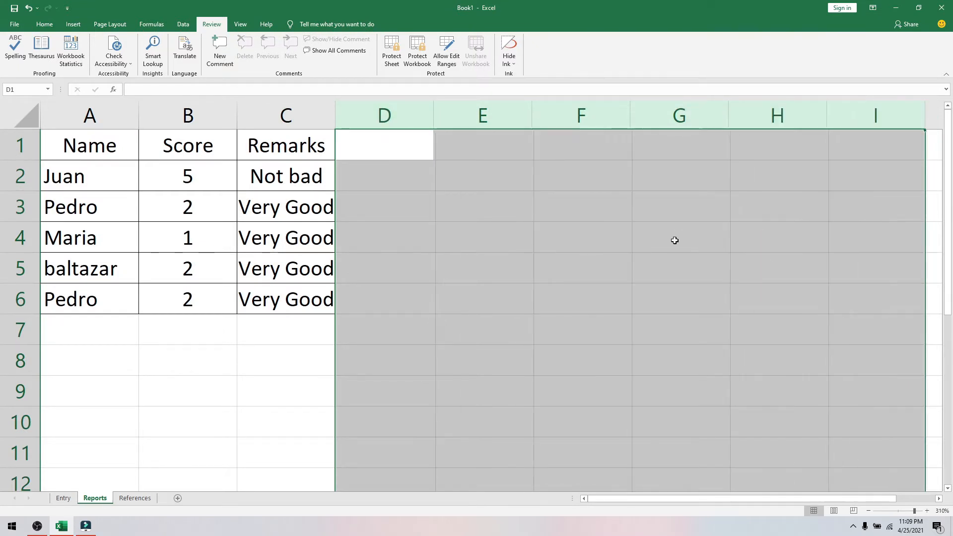
click(482, 328)
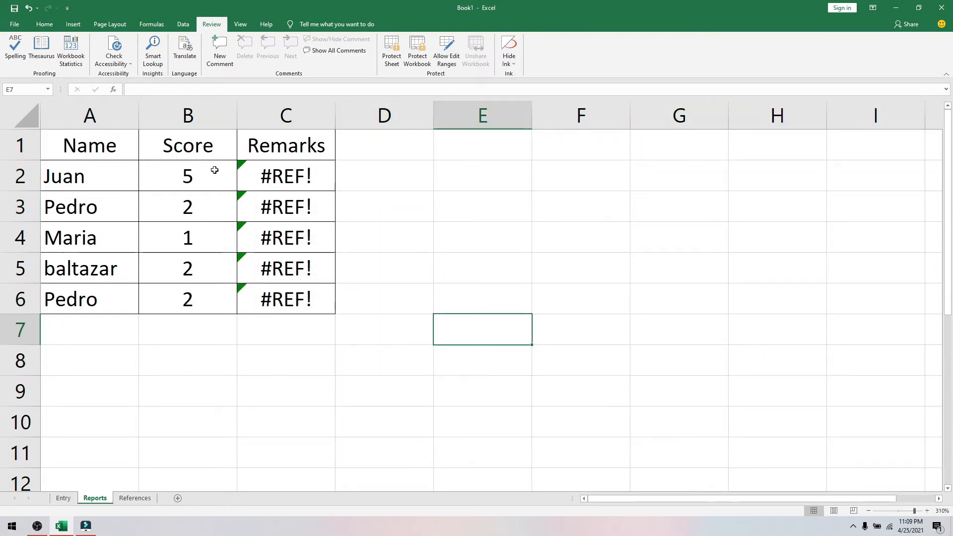
- Clear the #REF! remarks in C2:C6 and the sample rows A2:C6
click(270, 177)
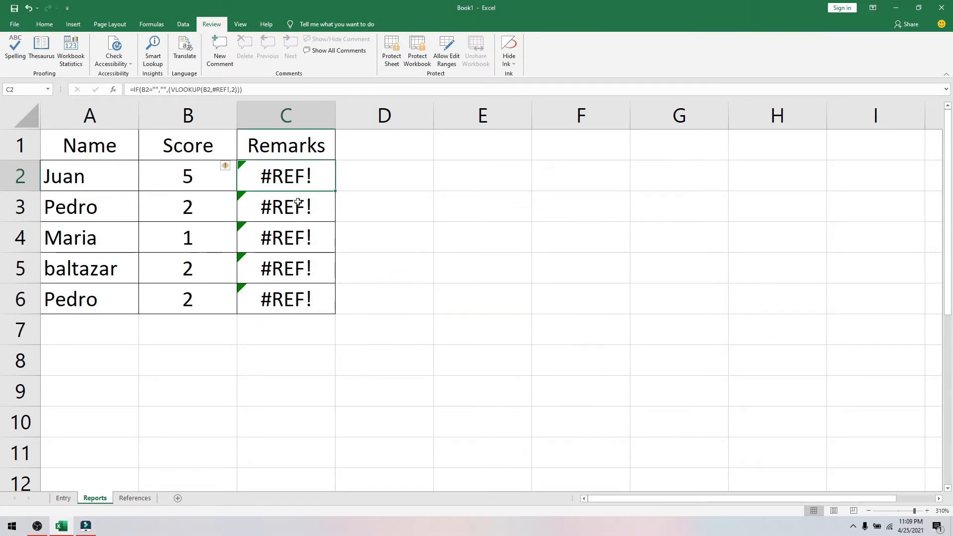
drag(299, 202, 312, 296)
key(Delete)
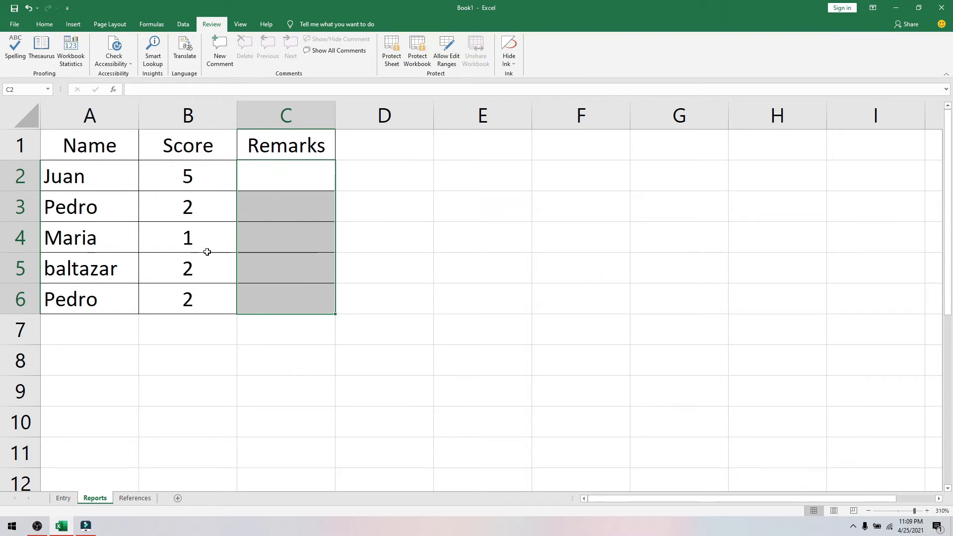
drag(67, 178, 273, 297)
key(Delete)
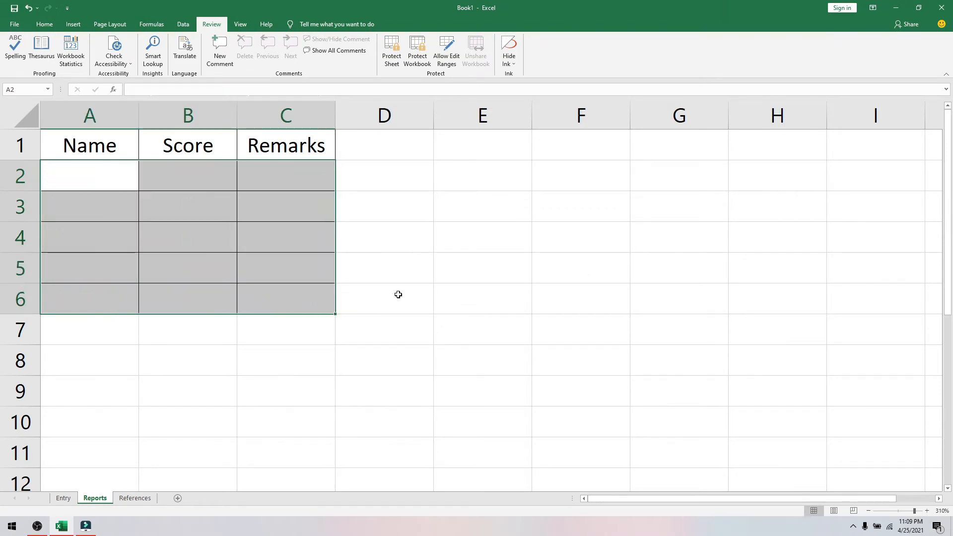
click(381, 308)
- Unprotect the Entry sheet with its password
click(63, 498)
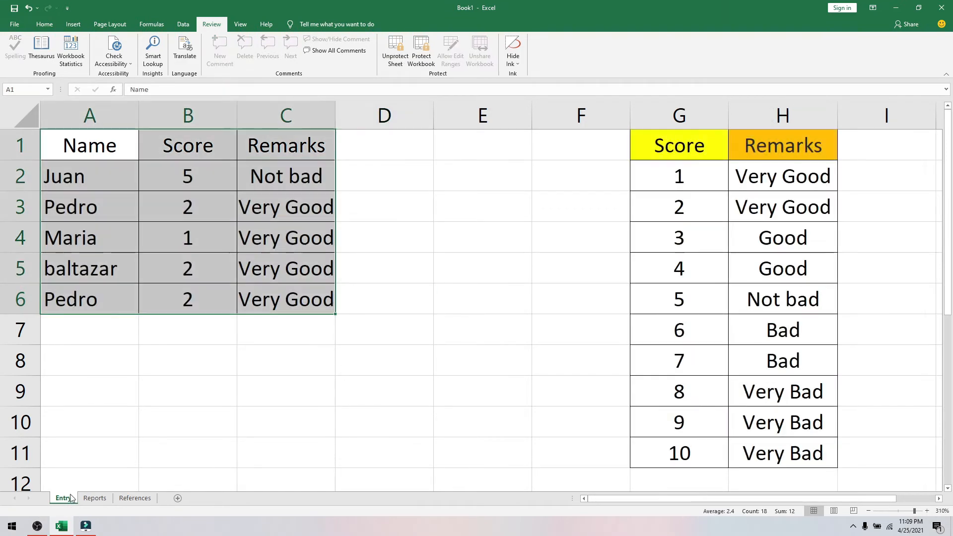
drag(395, 119, 868, 121)
right_click(815, 119)
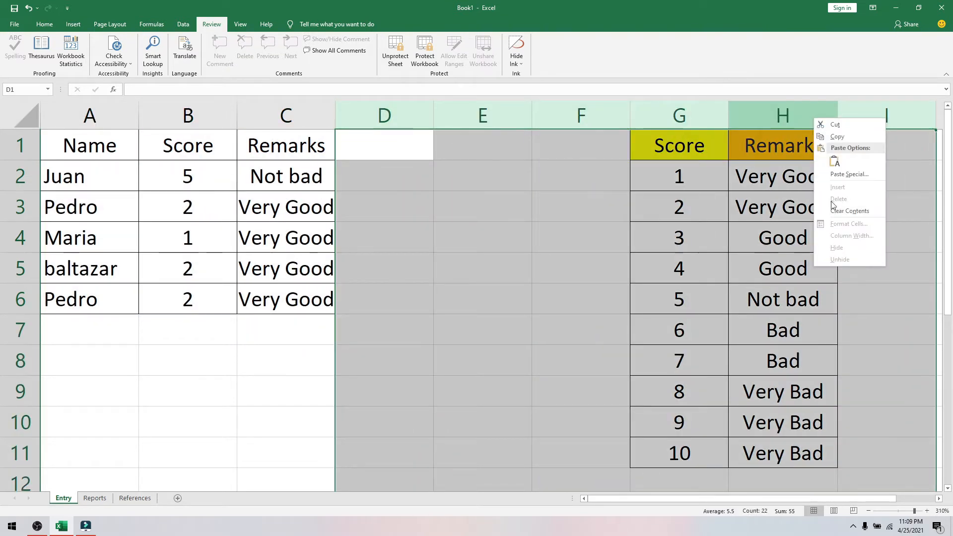
click(395, 50)
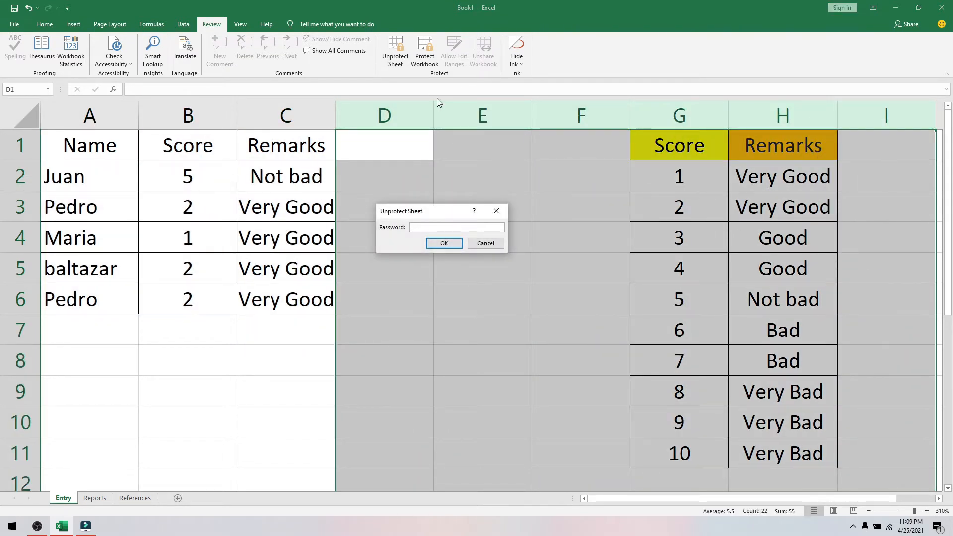
text(123)
click(444, 243)
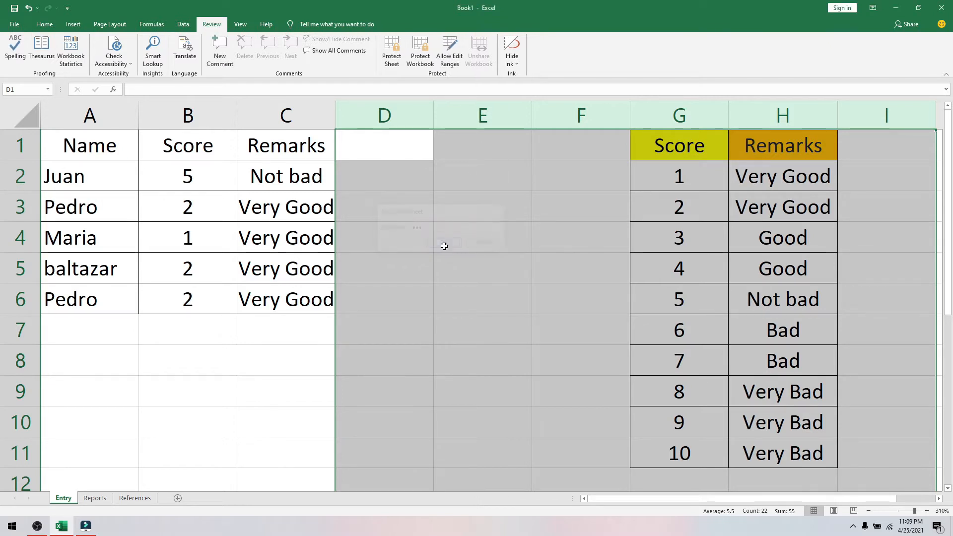
- Delete lookup columns D through I and the Remarks column C
right_click(500, 122)
click(535, 192)
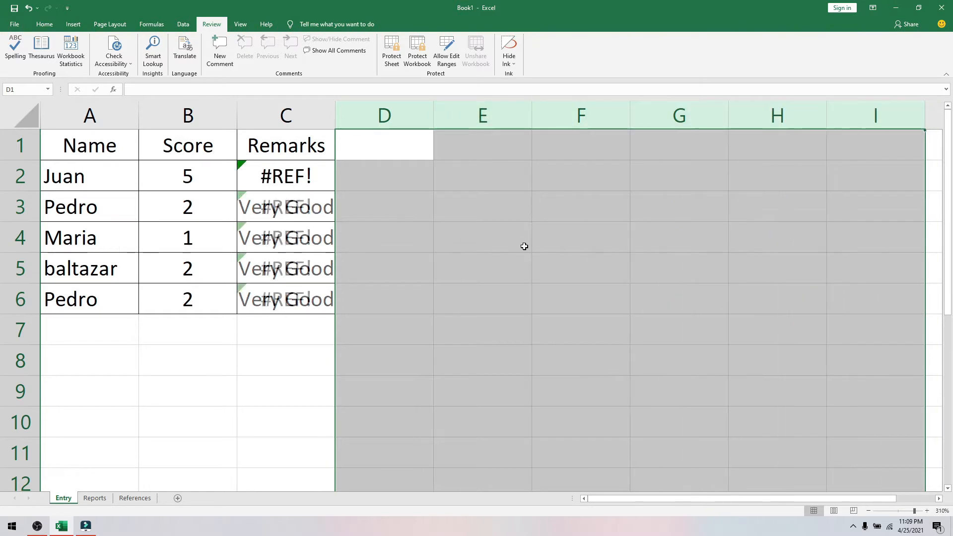
click(524, 246)
right_click(279, 103)
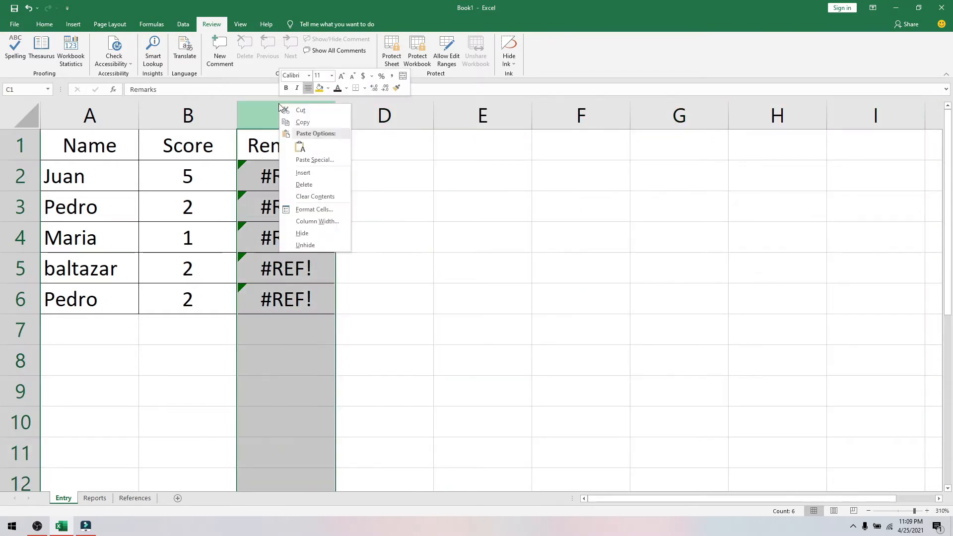
click(312, 190)
click(511, 361)
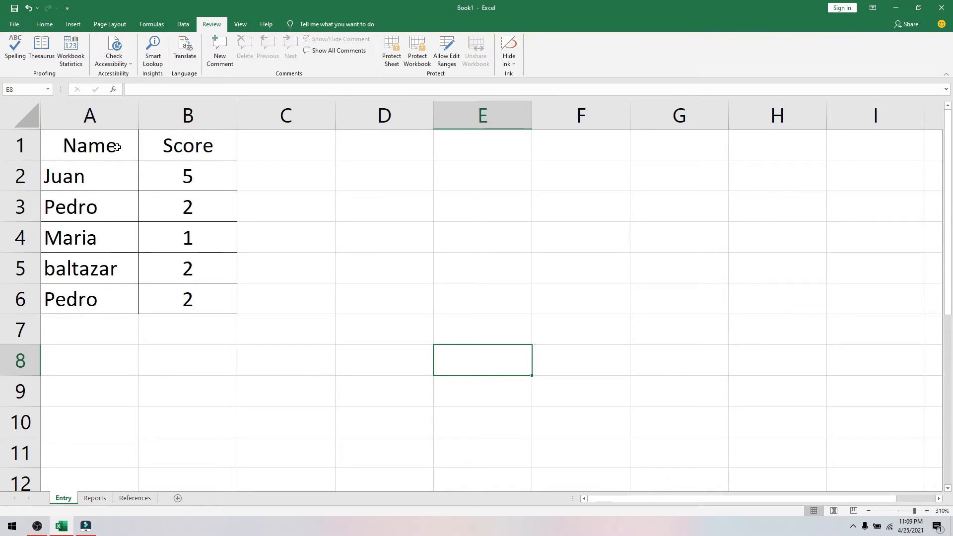
click(95, 499)
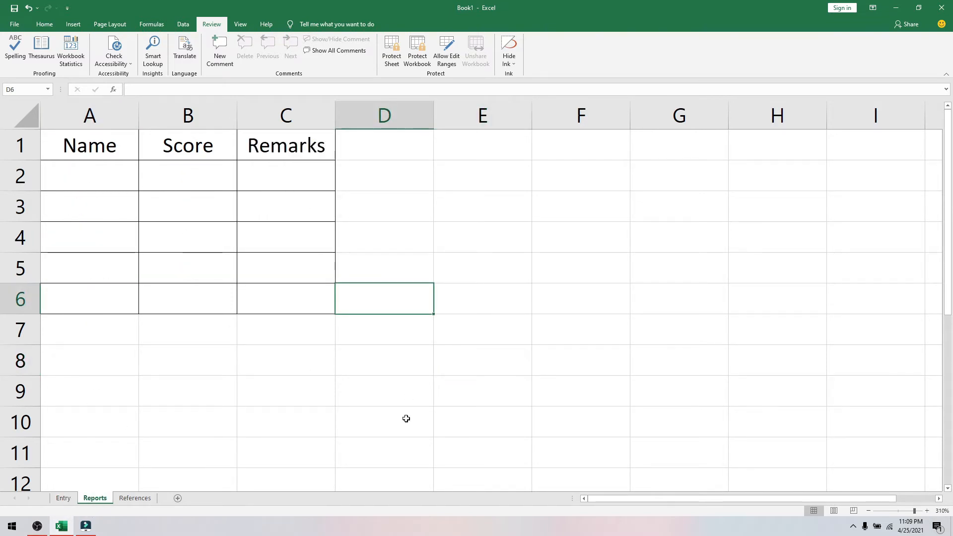
click(131, 499)
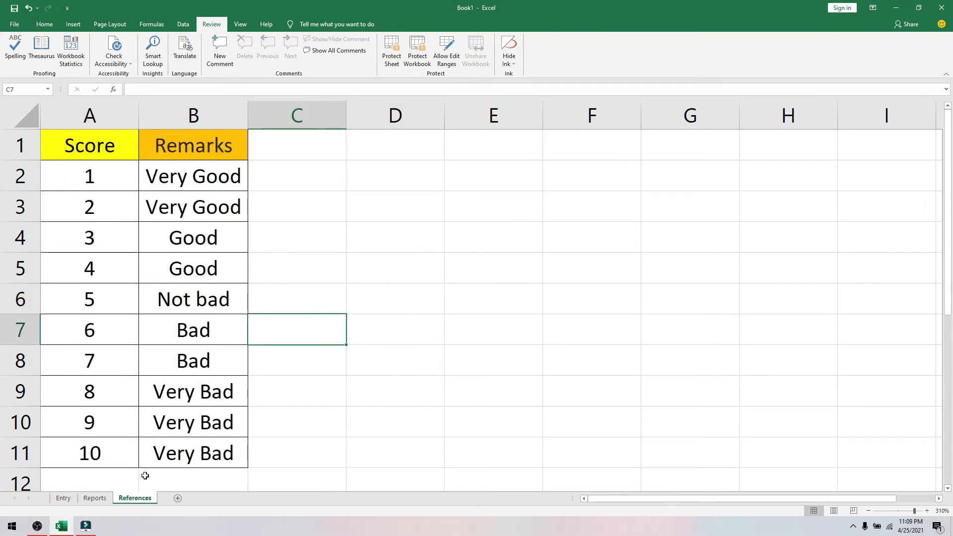
click(64, 499)
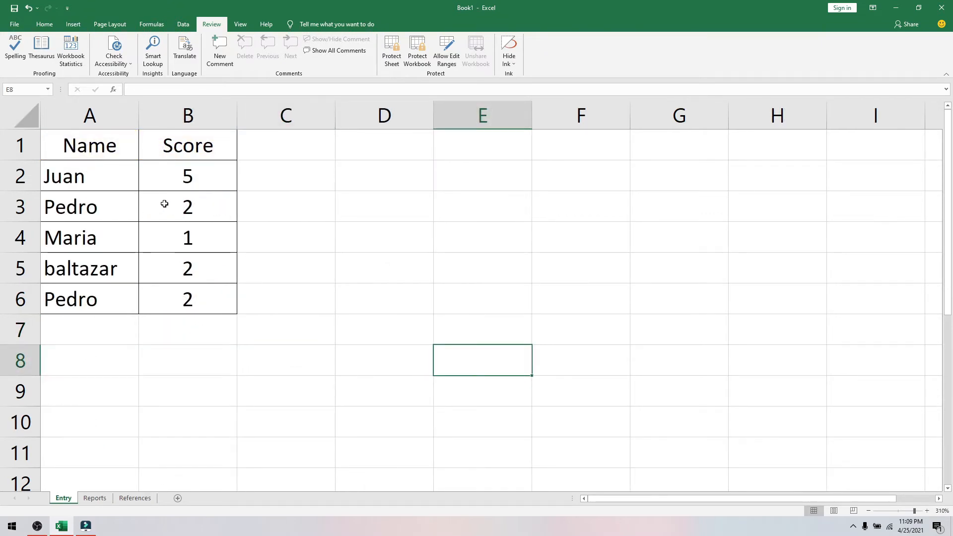
drag(88, 171, 186, 279)
click(95, 499)
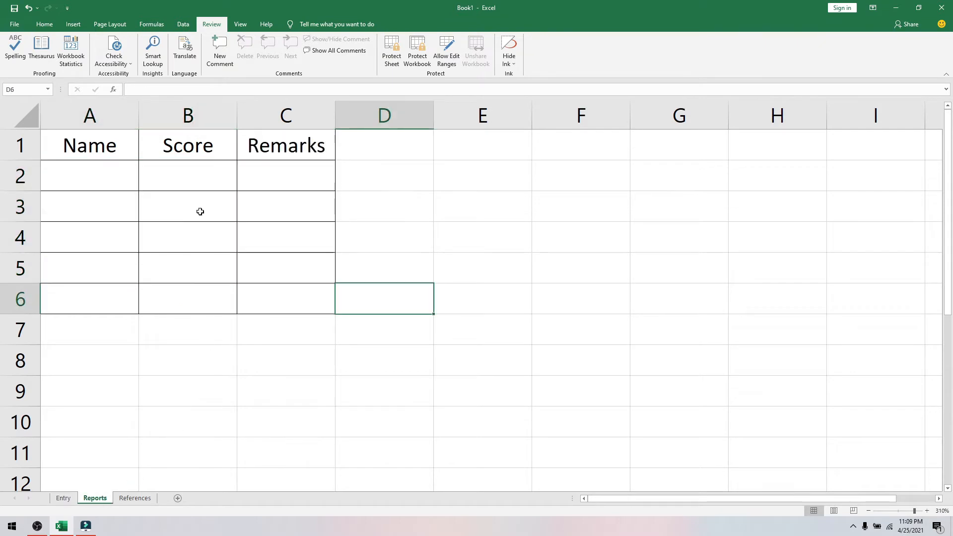
click(604, 301)
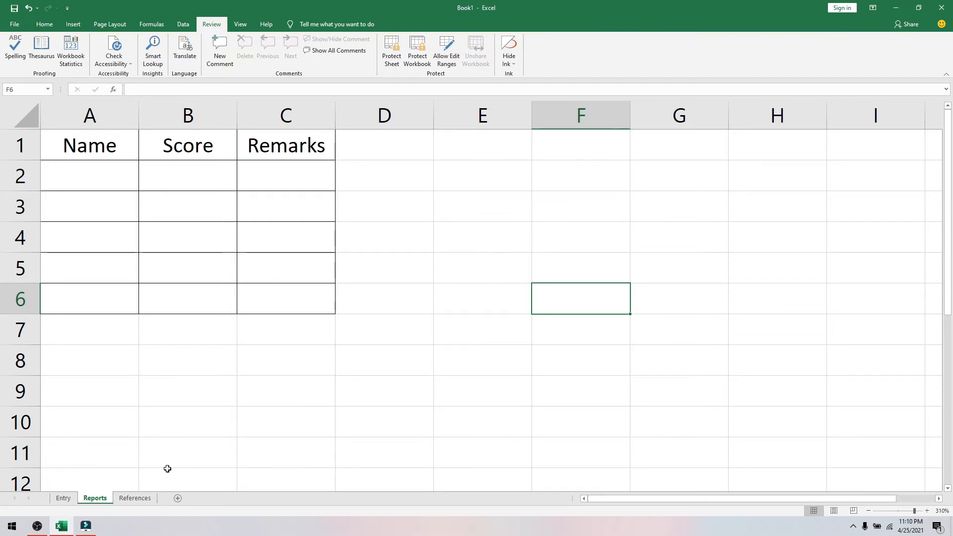
click(64, 498)
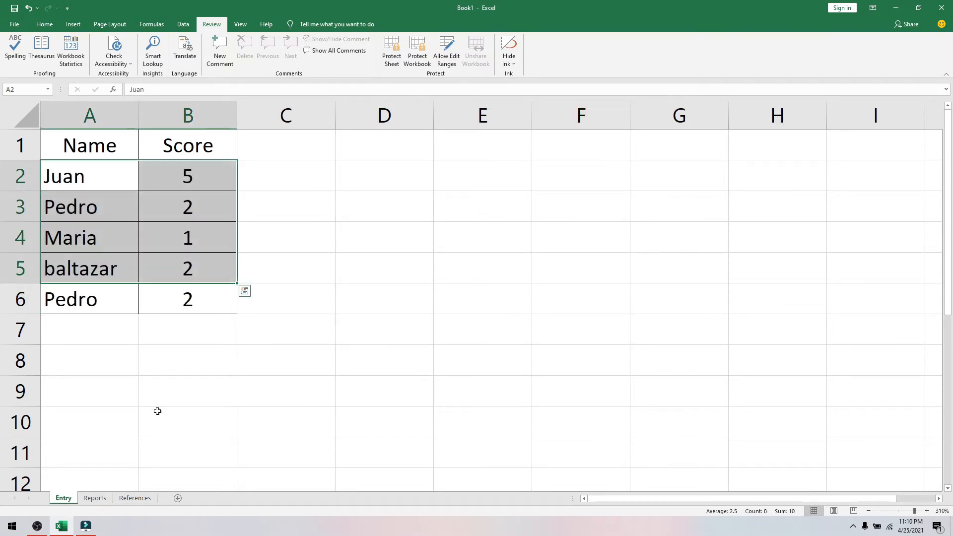
drag(228, 302, 57, 181)
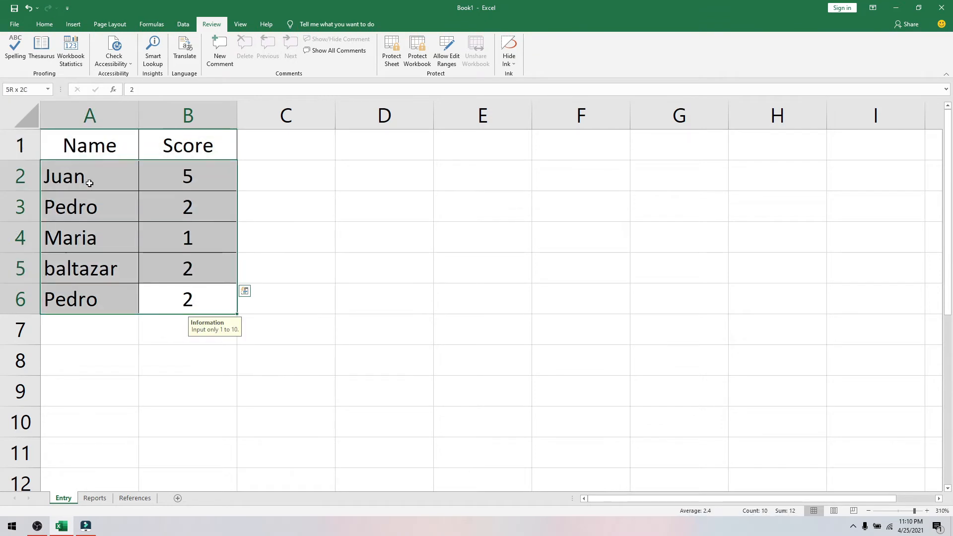
click(297, 218)
drag(77, 138, 198, 152)
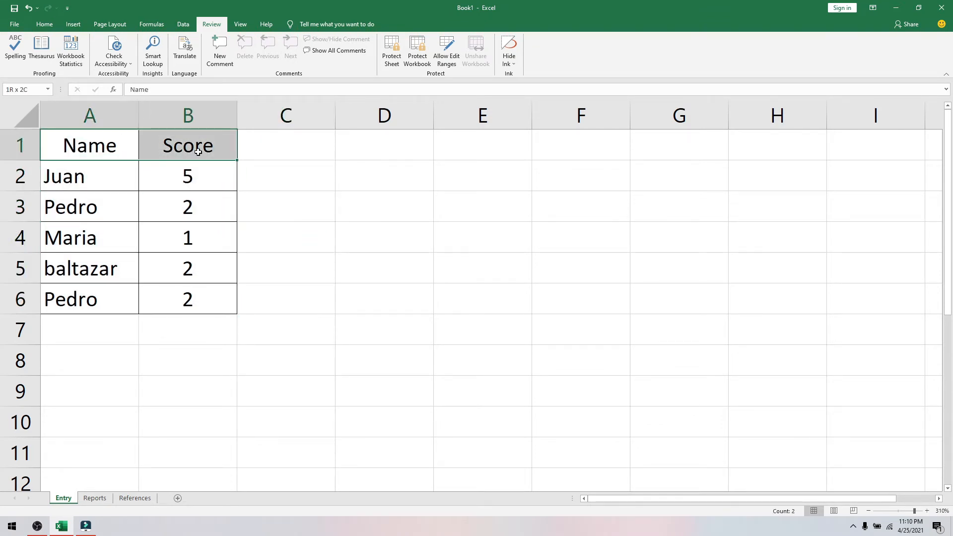
drag(64, 176, 215, 292)
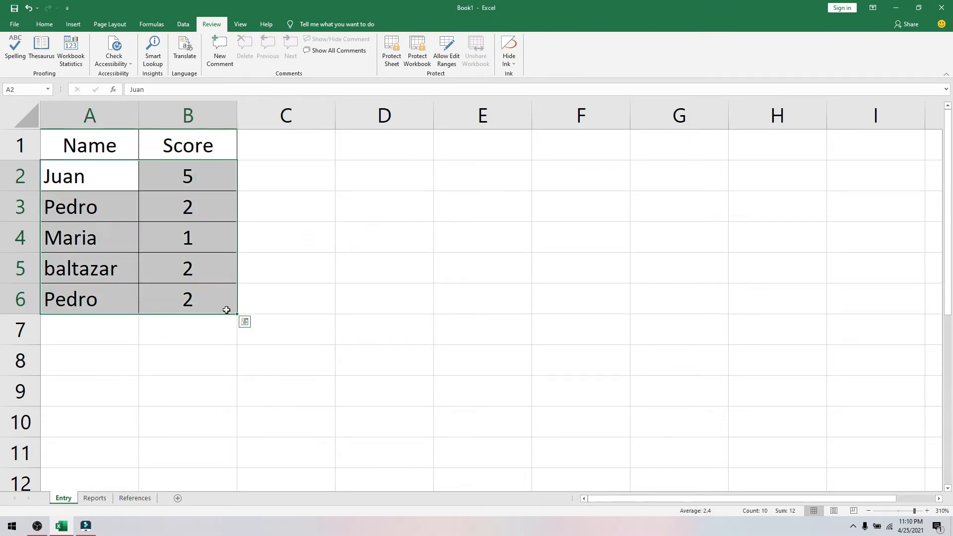
click(316, 299)
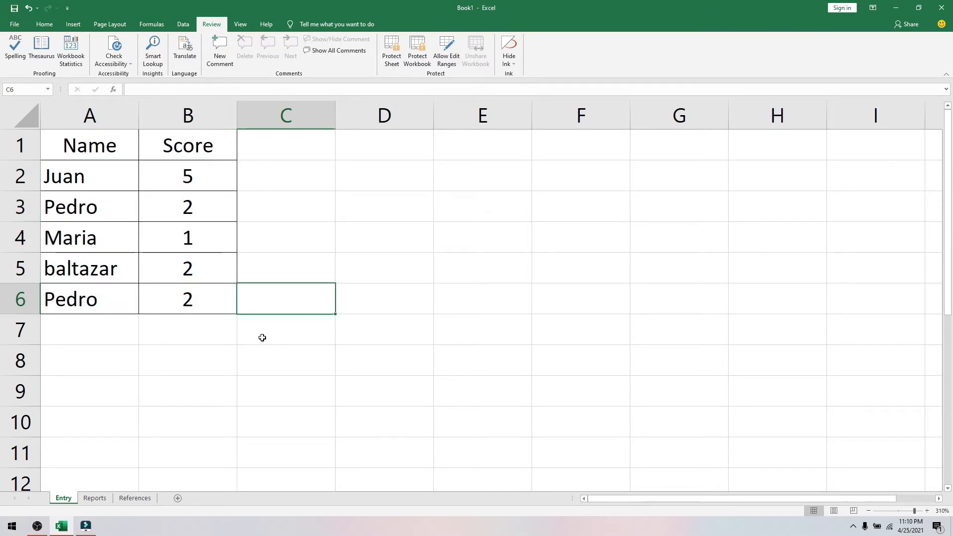
- Enter a formula in Reports A2 linking to Entry!A2
click(106, 501)
click(389, 386)
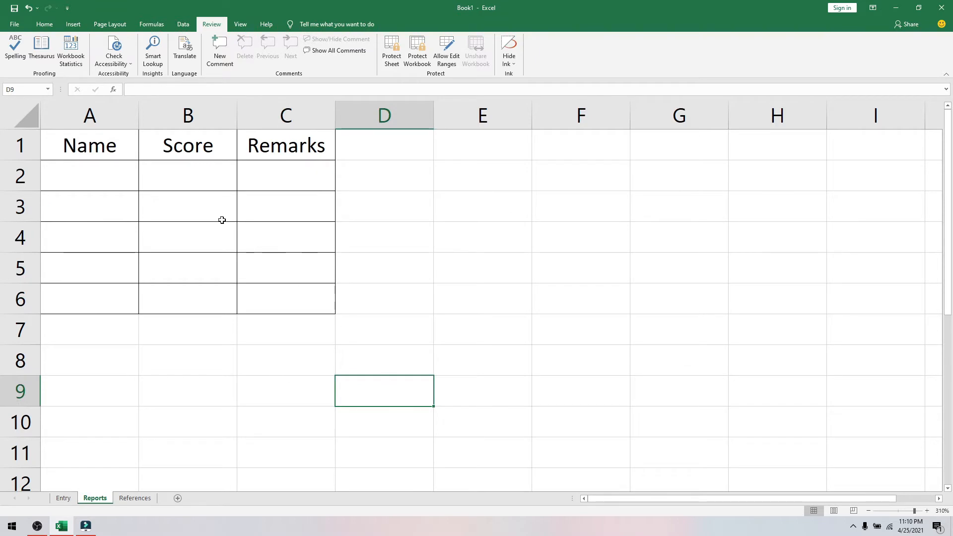
click(107, 176)
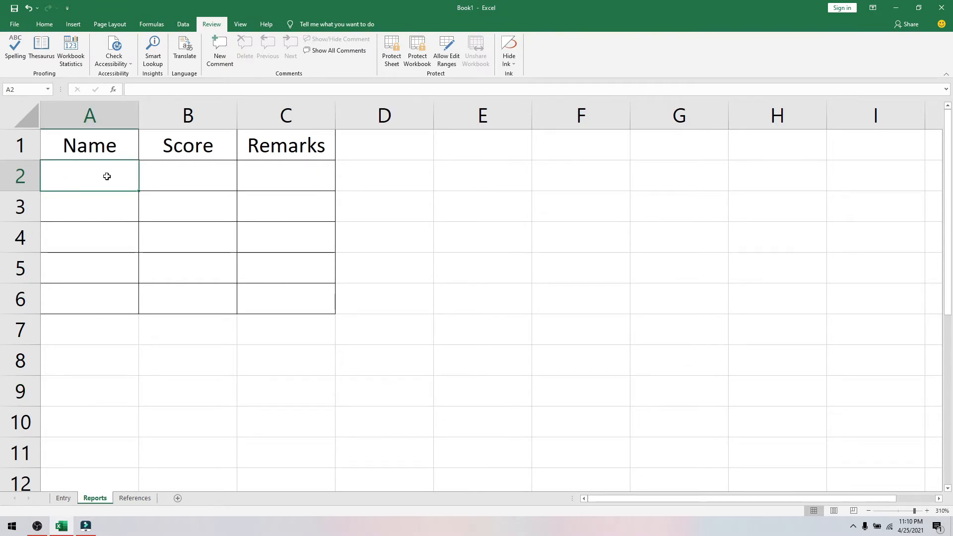
text(=)
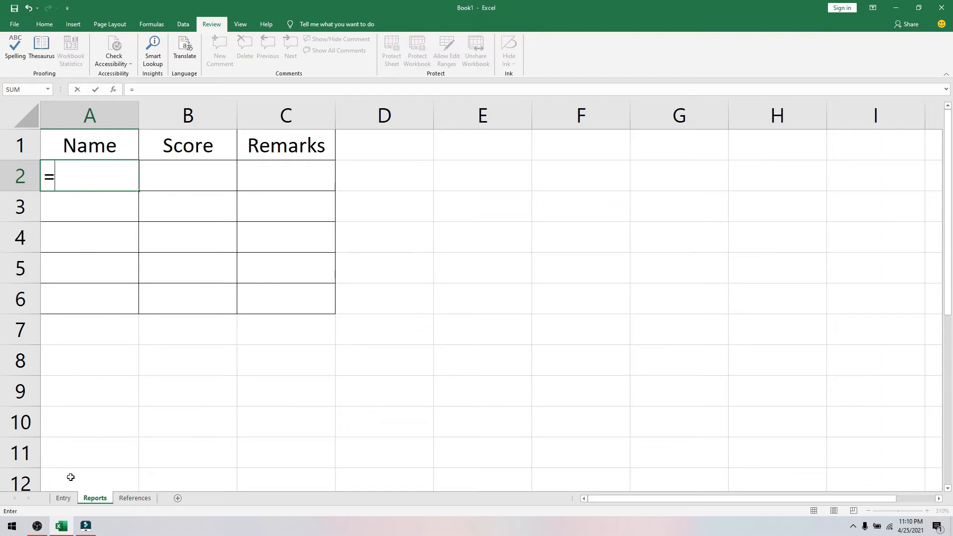
click(70, 499)
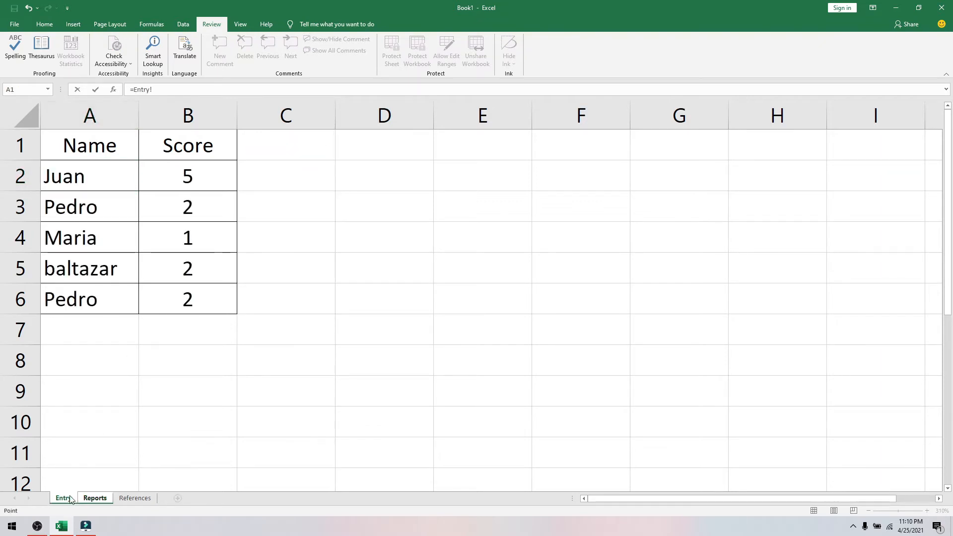
click(85, 175)
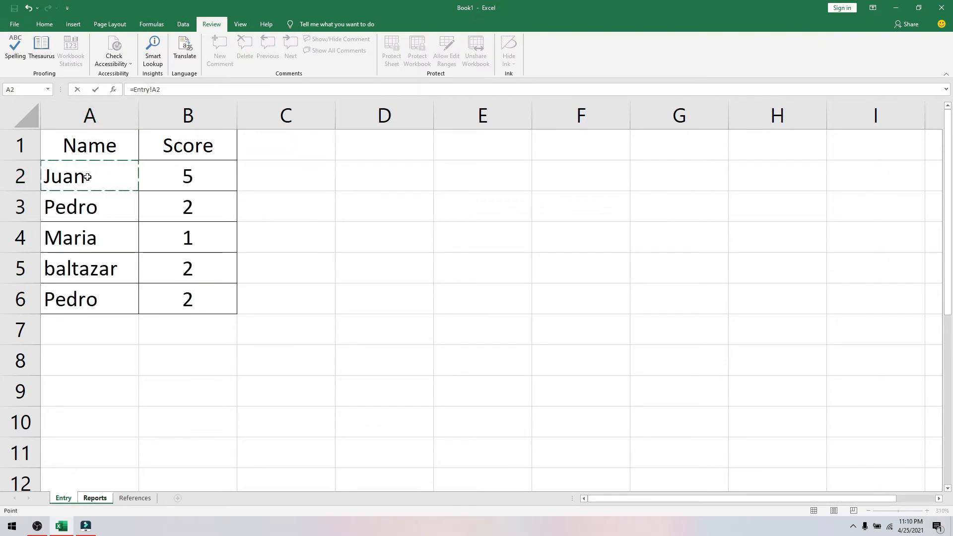
key(Return)
- Check A2's Entry!A2 reference and fill the link formula across into B2
click(93, 178)
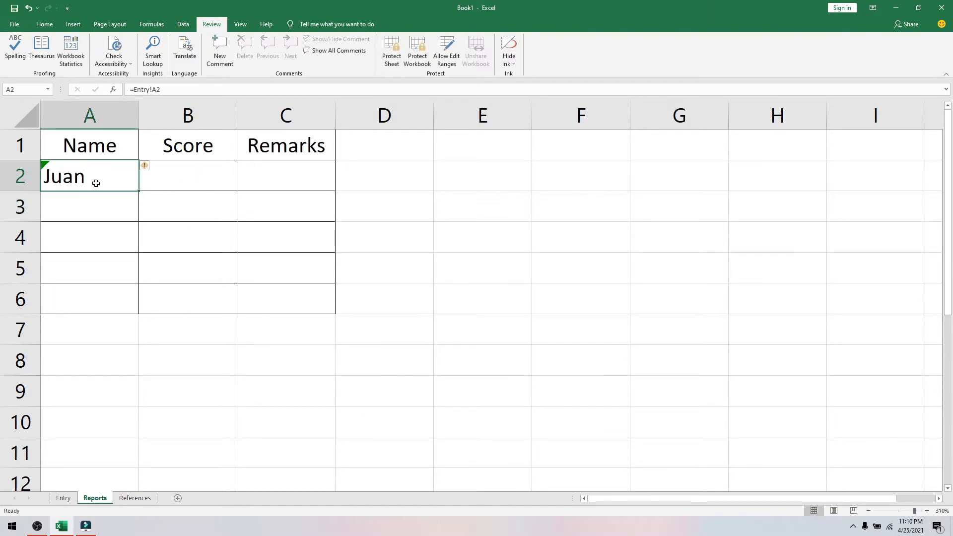
drag(168, 90, 133, 89)
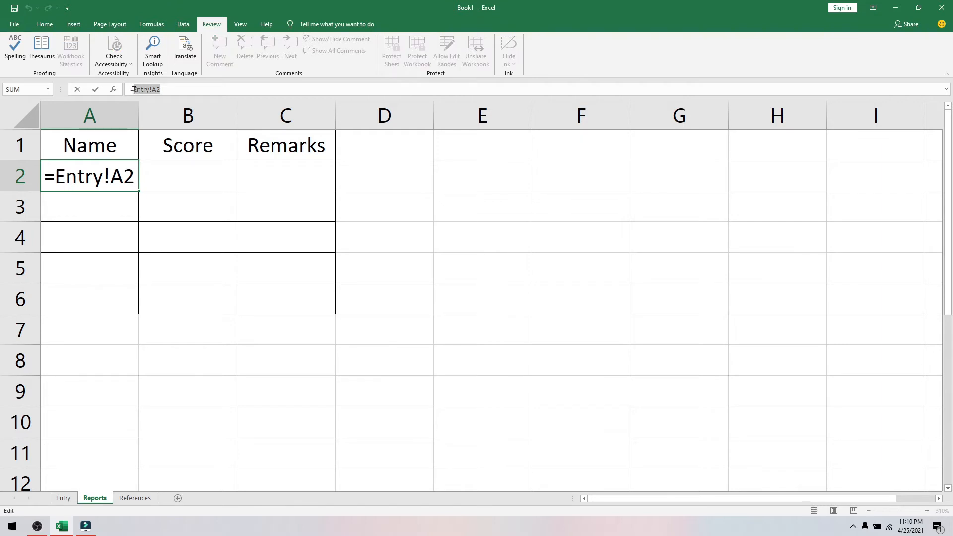
key(Escape)
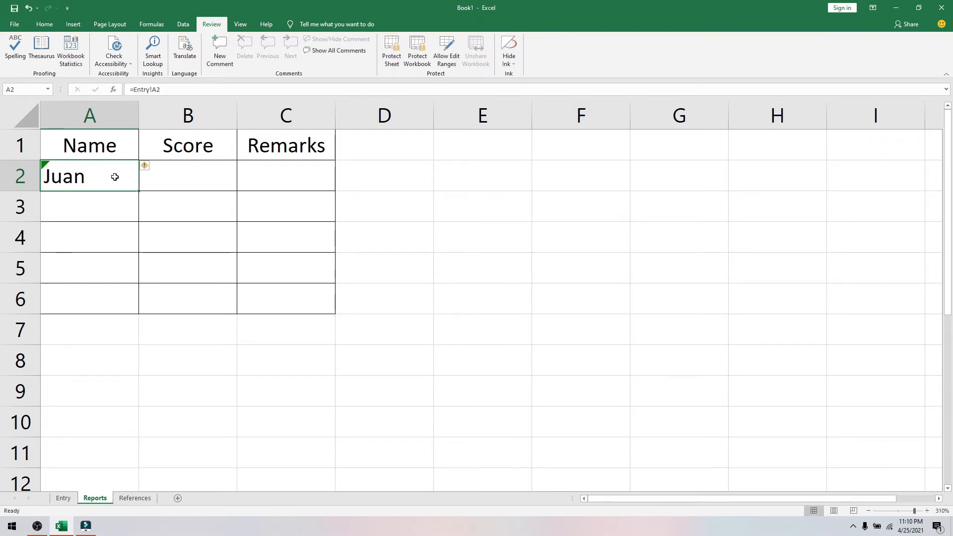
drag(138, 191, 243, 328)
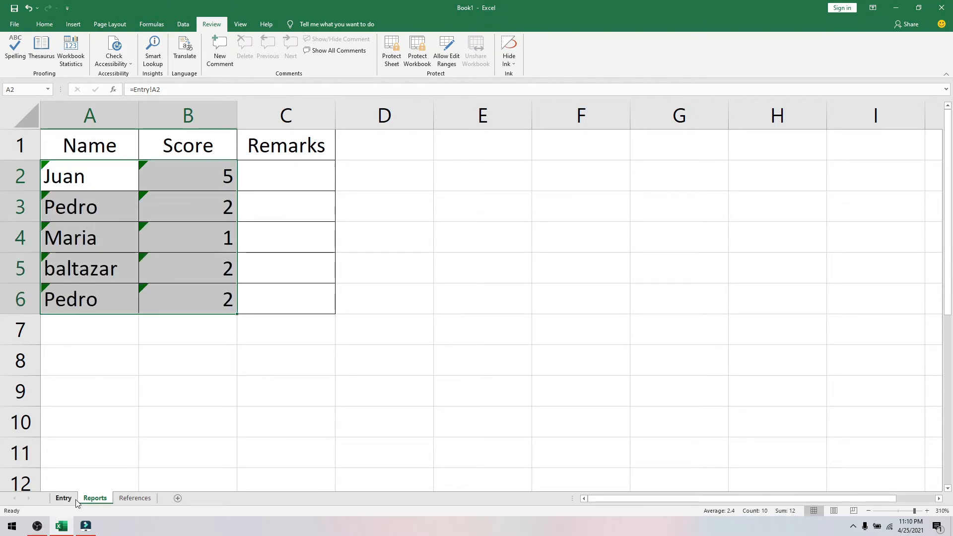
- Change the name baltazar in Entry cell A5 to BB
click(76, 499)
click(108, 270)
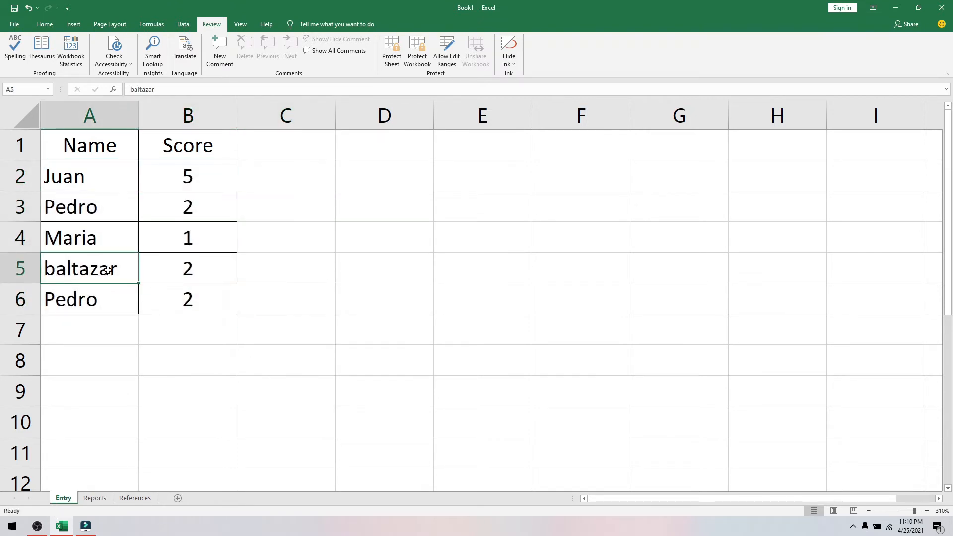
text(BB)
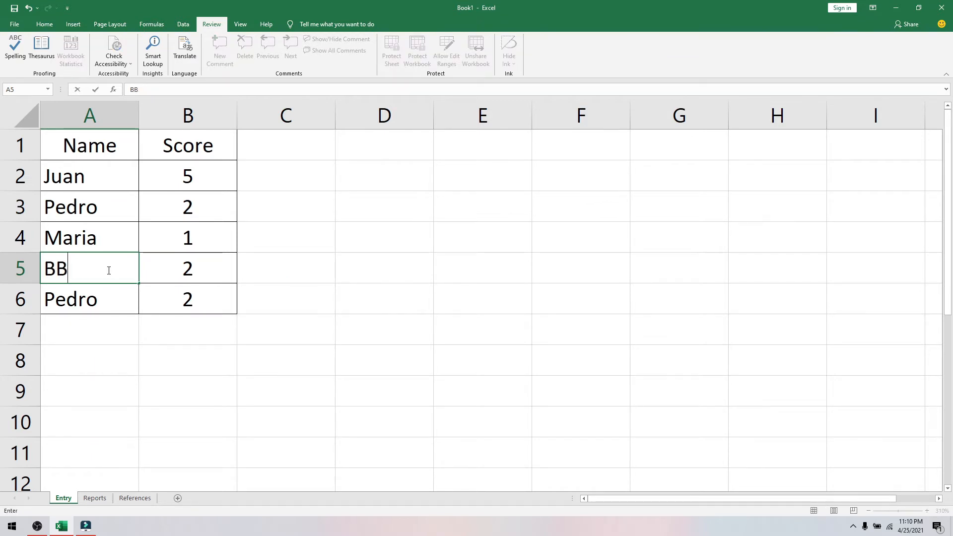
key(Return)
click(95, 498)
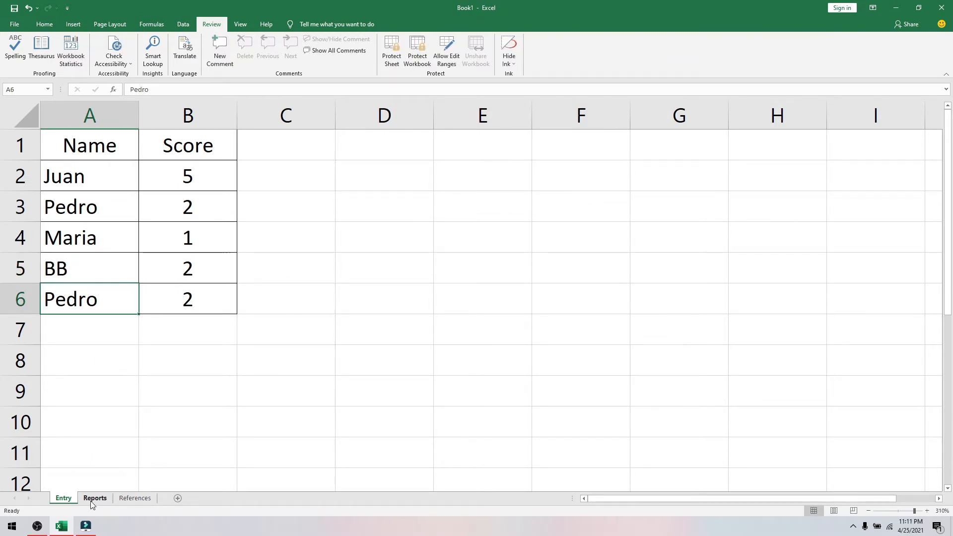
click(63, 498)
- Change the B5 score to 3 and view the updated Reports sheet
click(192, 277)
text(3)
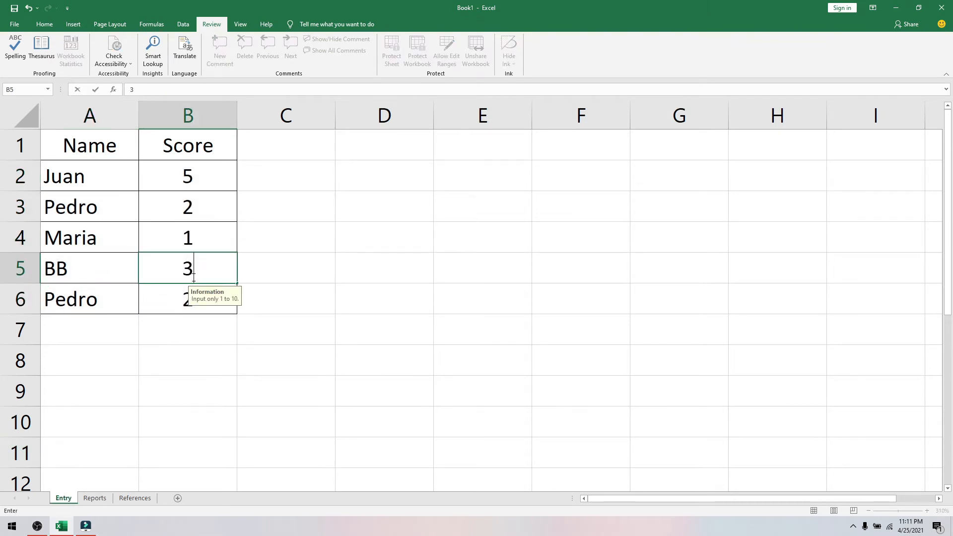
key(Return)
click(95, 498)
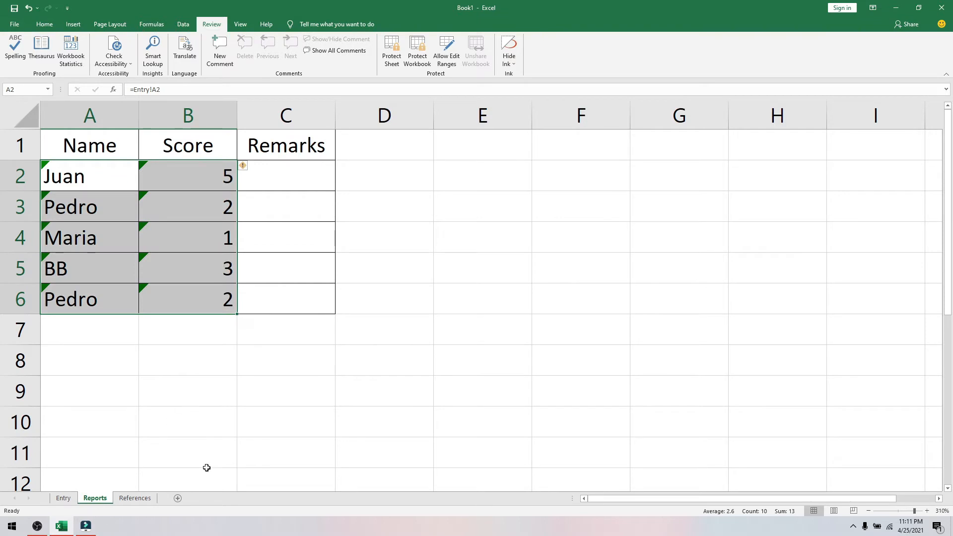
- Begin the C2 Remarks formula =if(B2="","",(vlookup(B2, on the Reports sheet
click(268, 179)
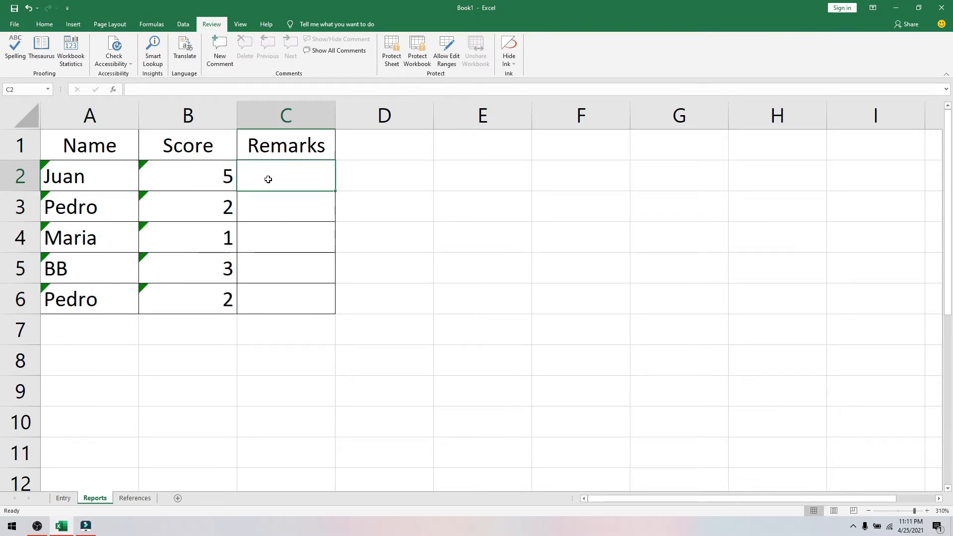
text(=)
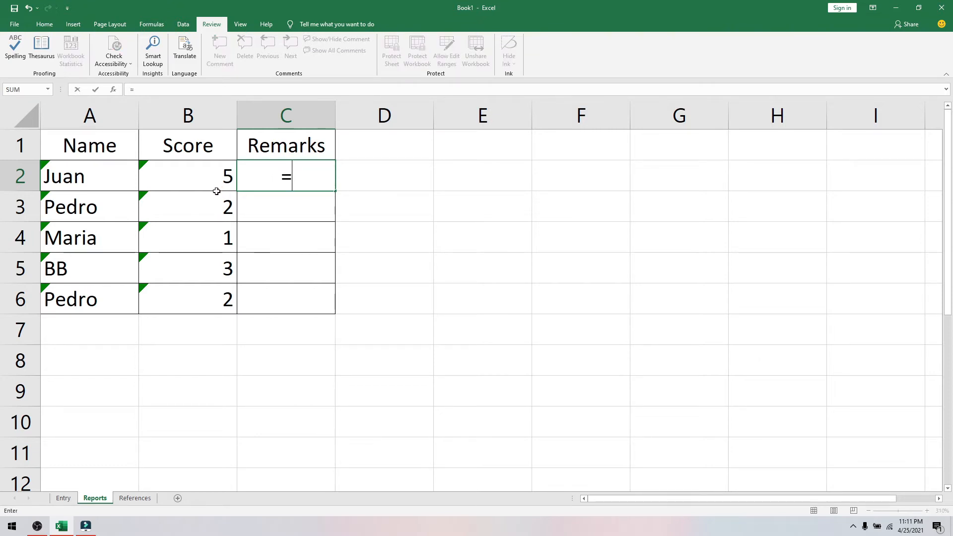
text(if()
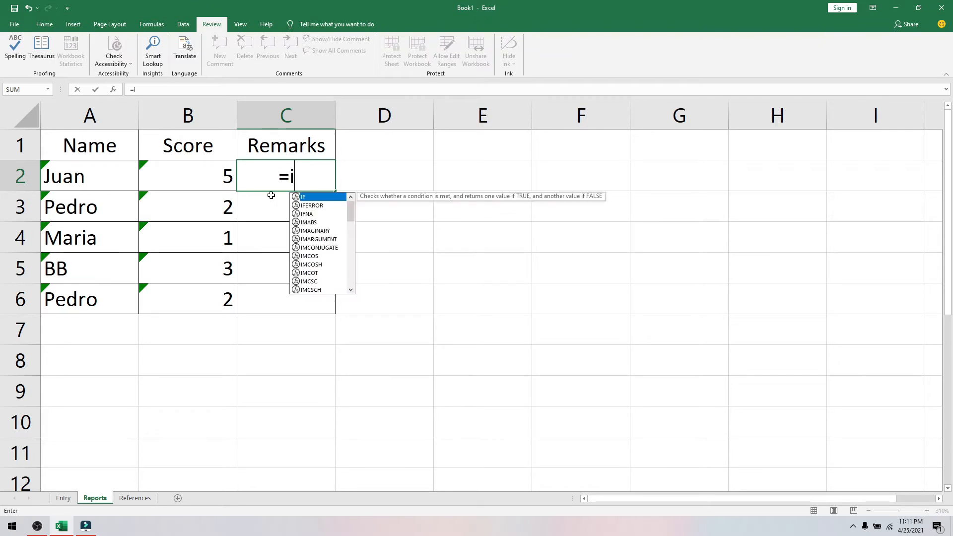
click(203, 192)
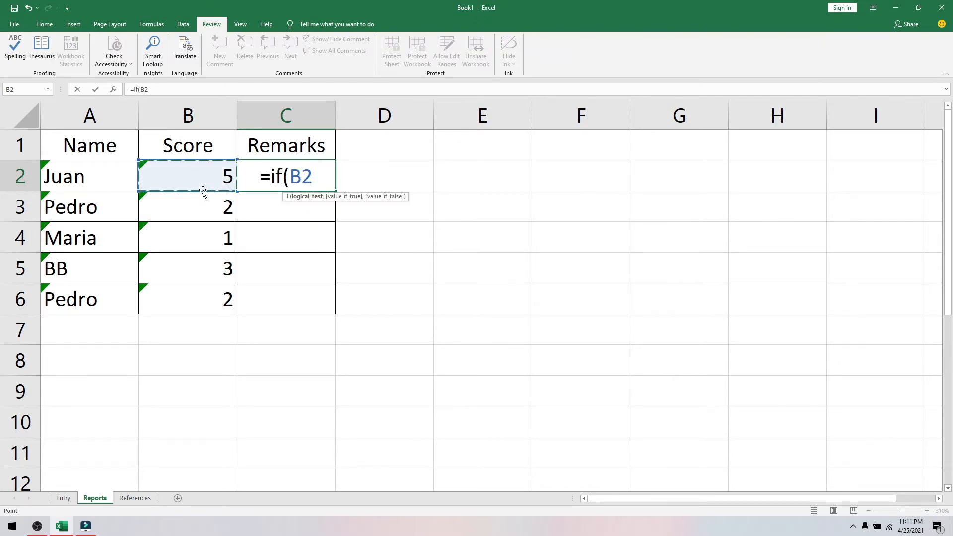
text(="",)
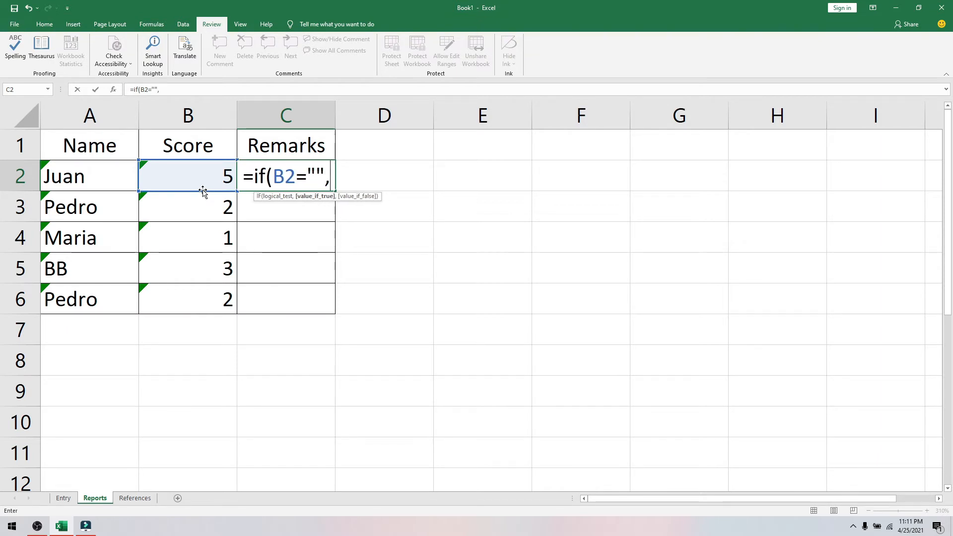
text("")
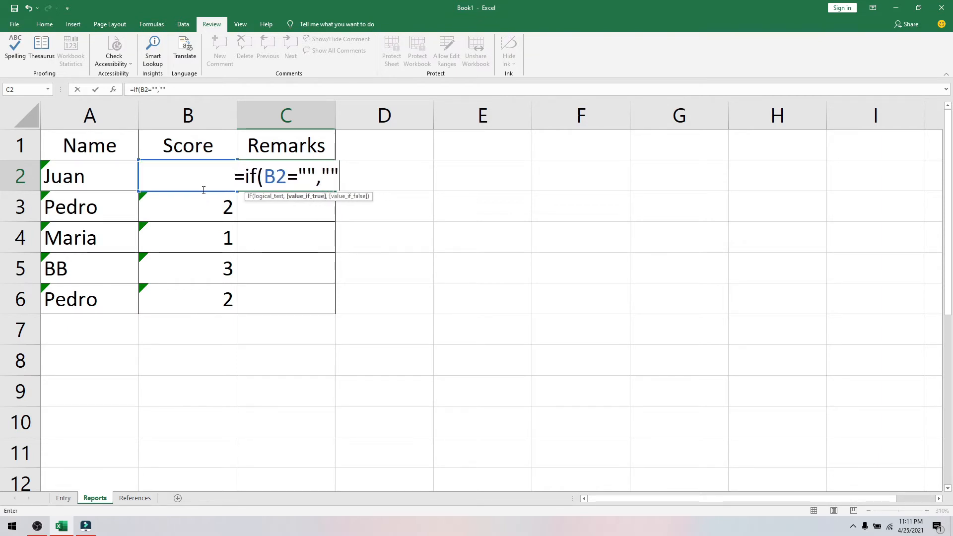
text(,)
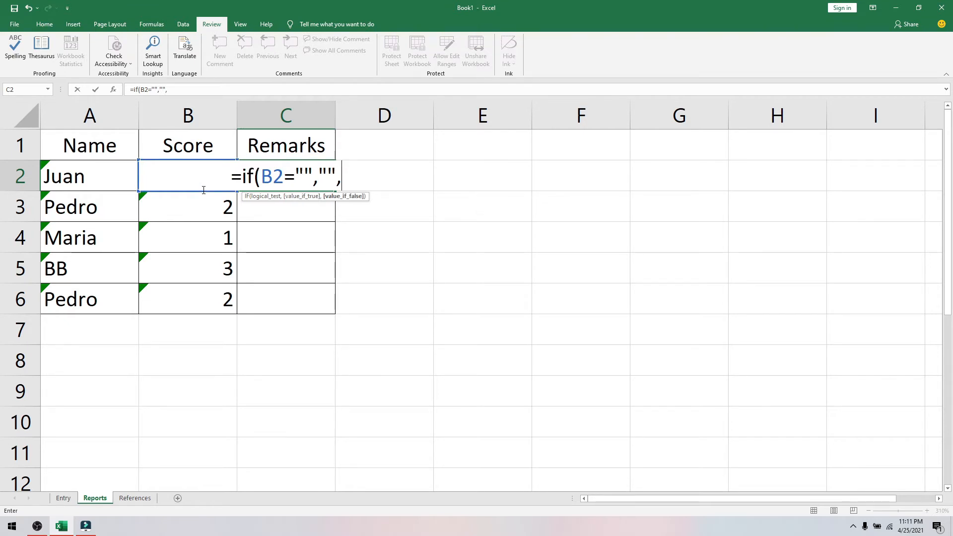
text((v)
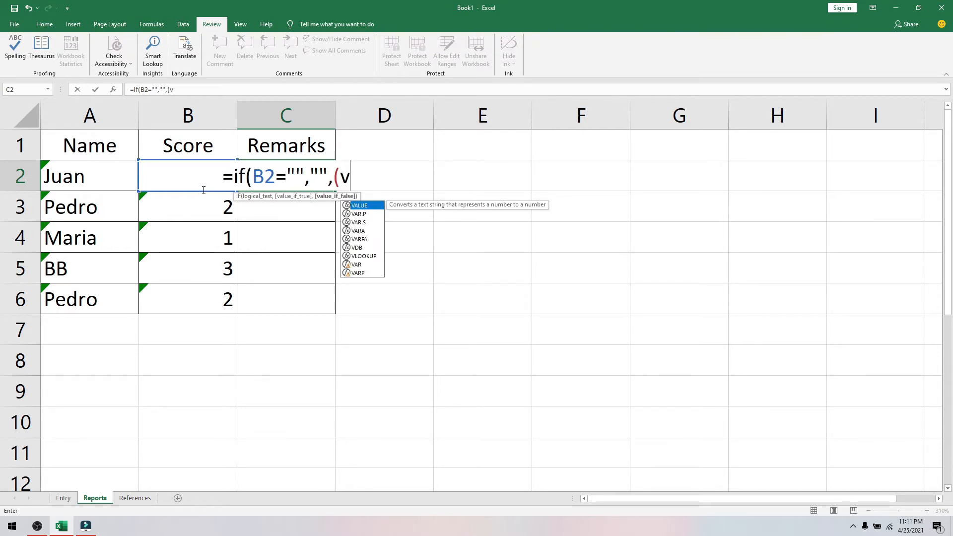
text(lookup)
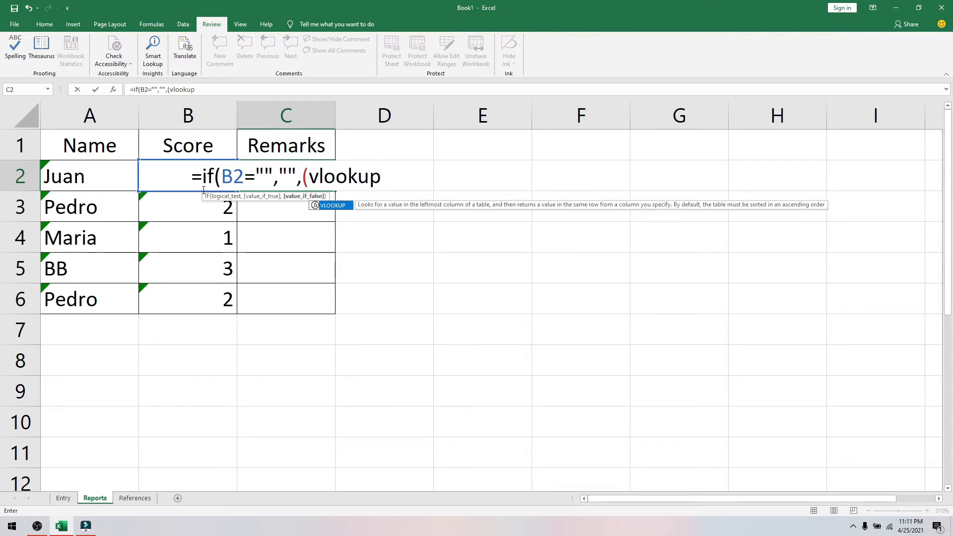
text(()
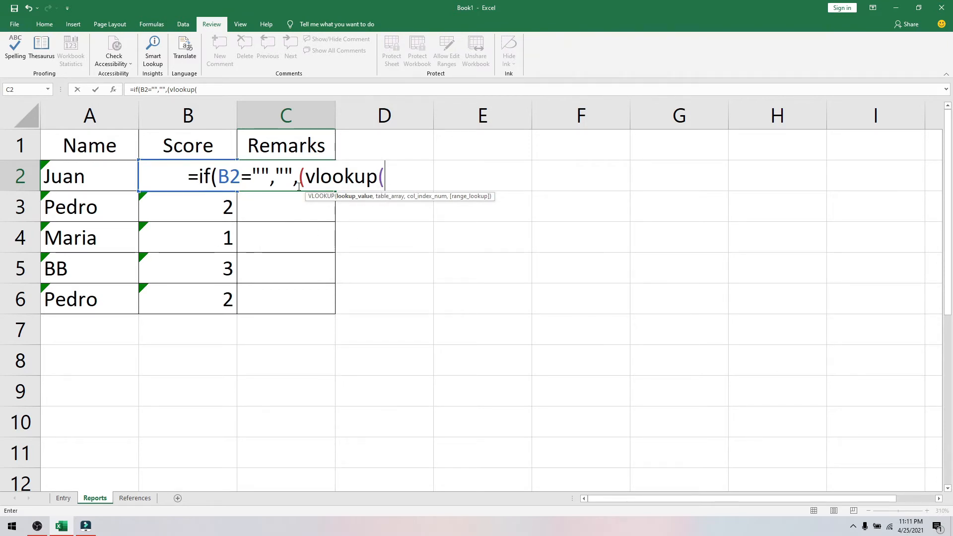
text(B@)
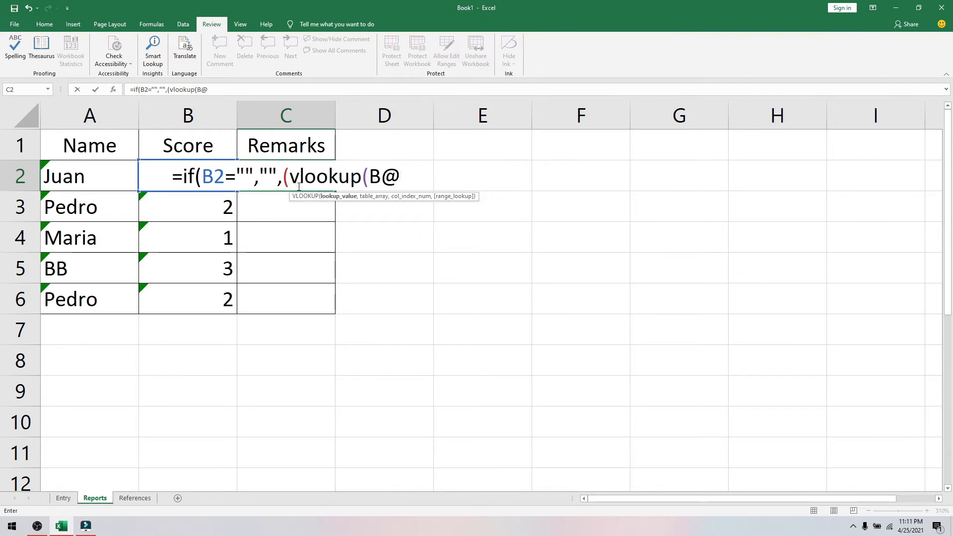
key(BackSpace)
text(2,)
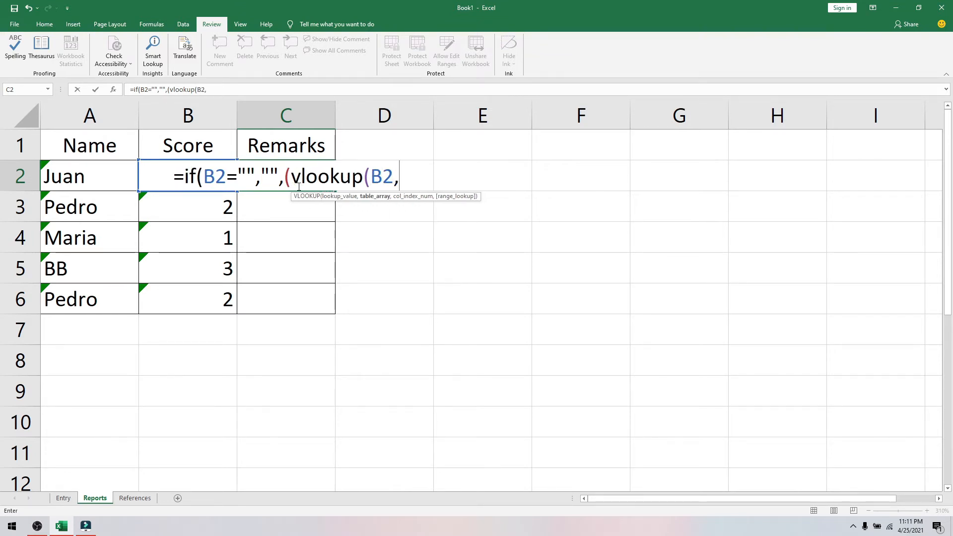
text(a)
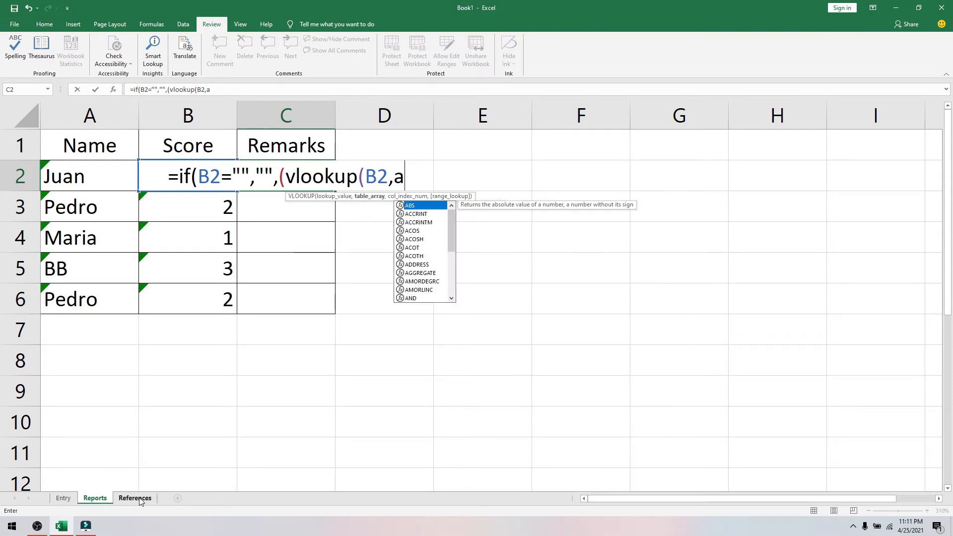
key(Return)
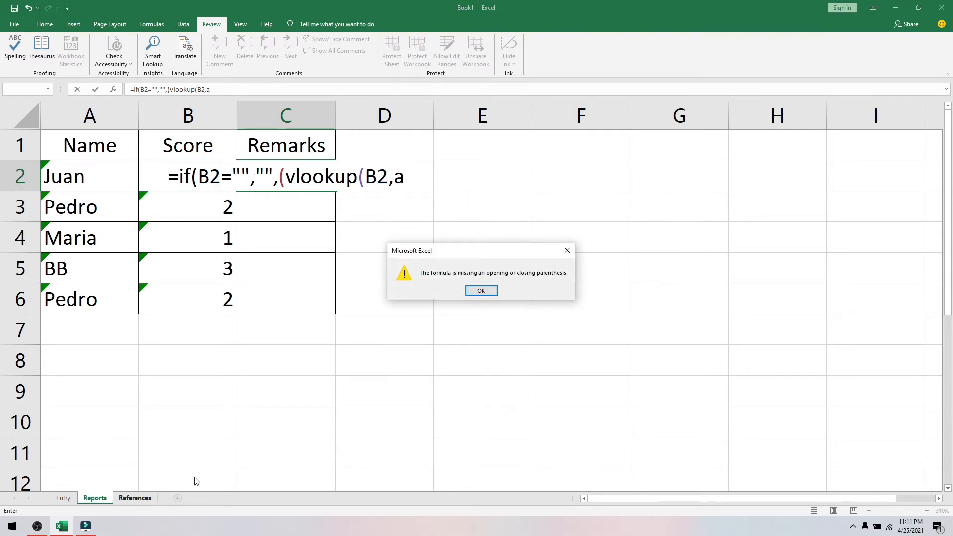
- Fix the missing-parenthesis errors so C2 reads =if(B2="","",(vlookup(B2,)))
click(481, 291)
key(BackSpace)
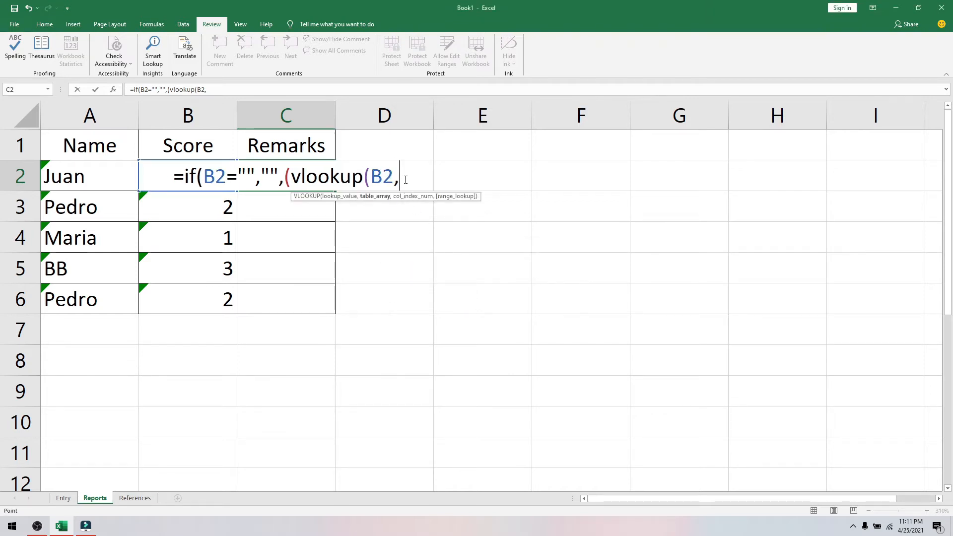
key(BackSpace)
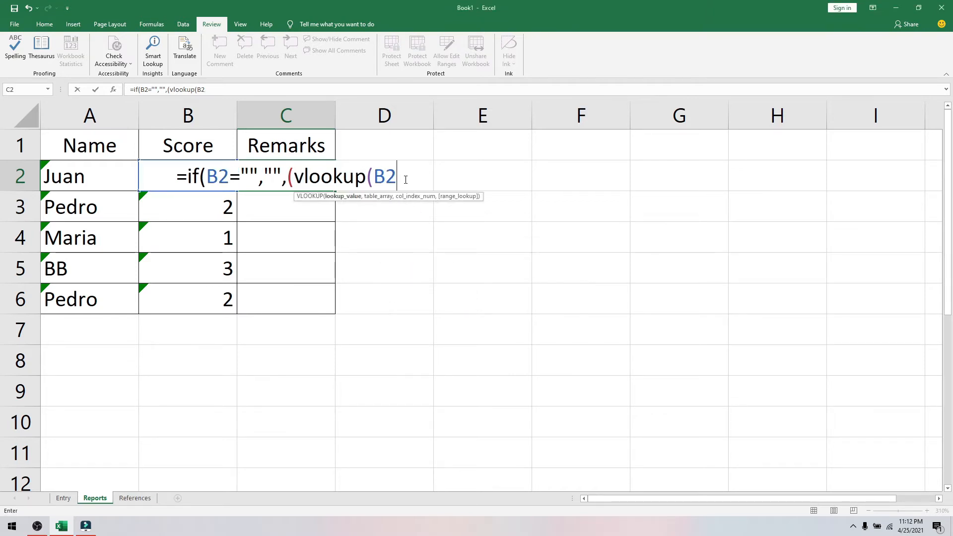
key(Return)
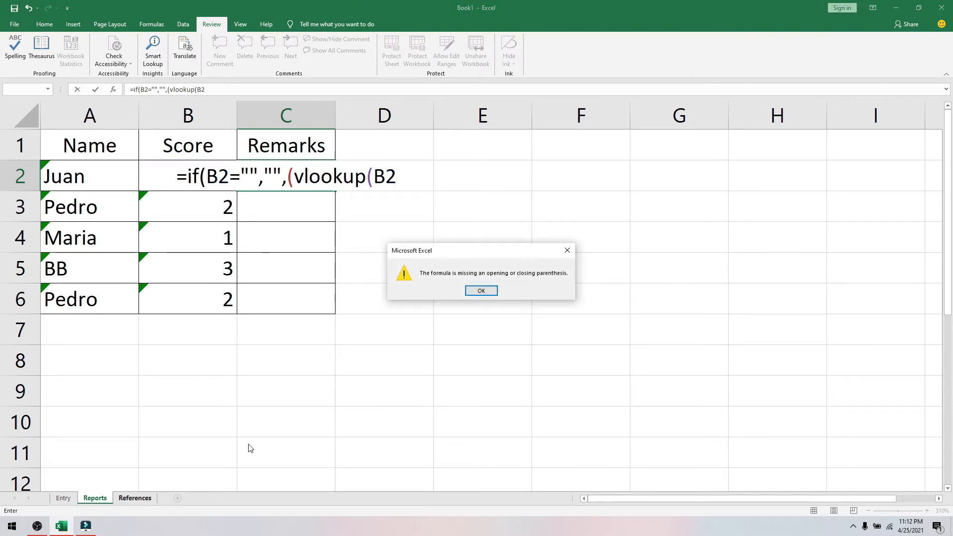
click(481, 291)
key(BackSpace)
key(BackSpace)
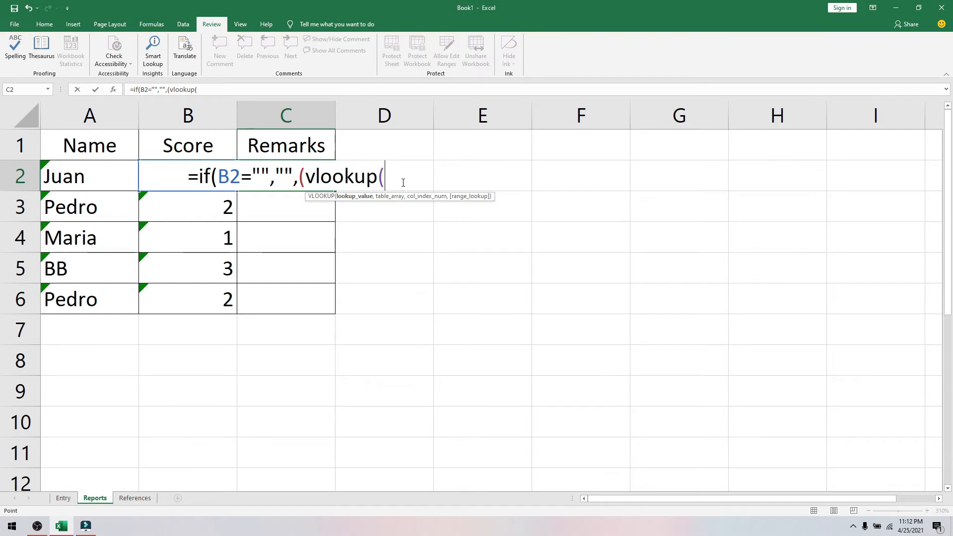
text())
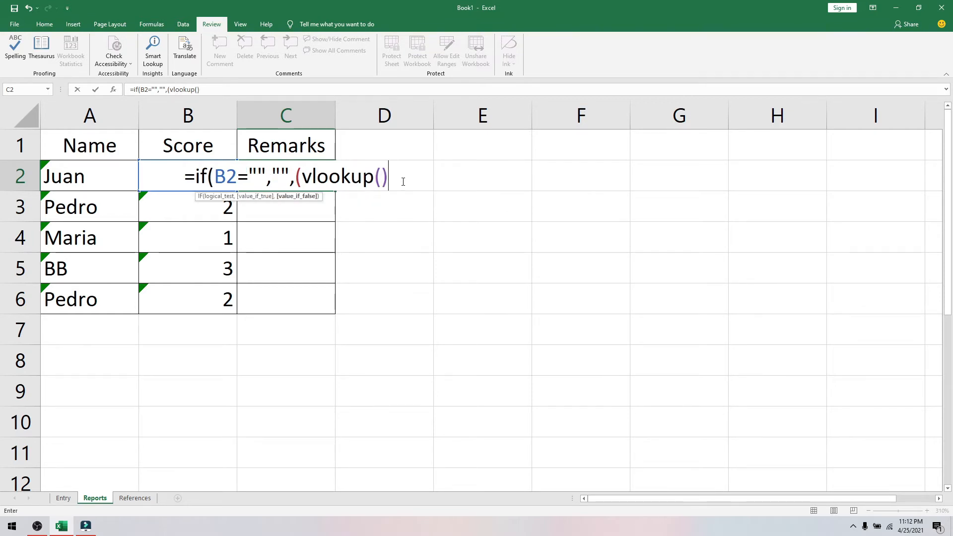
text()))
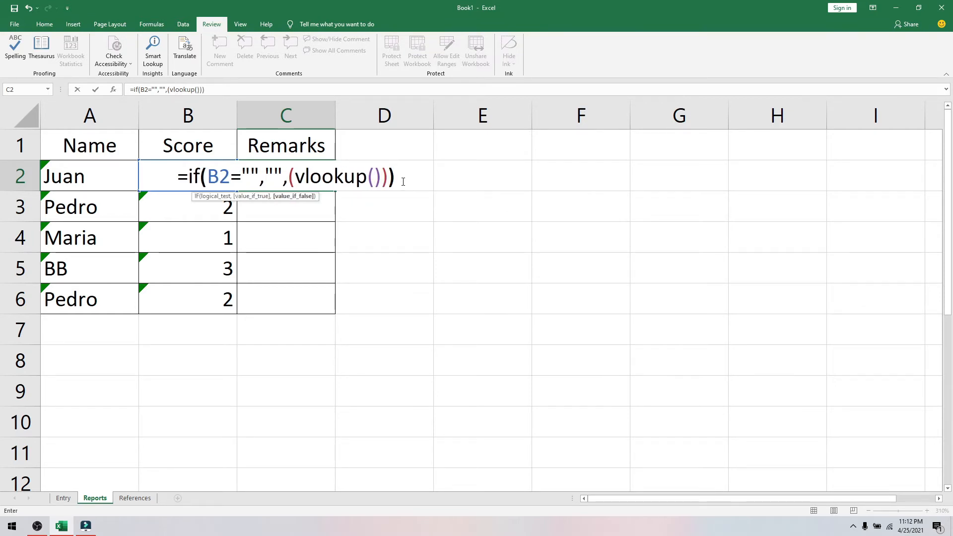
click(375, 176)
text(B)
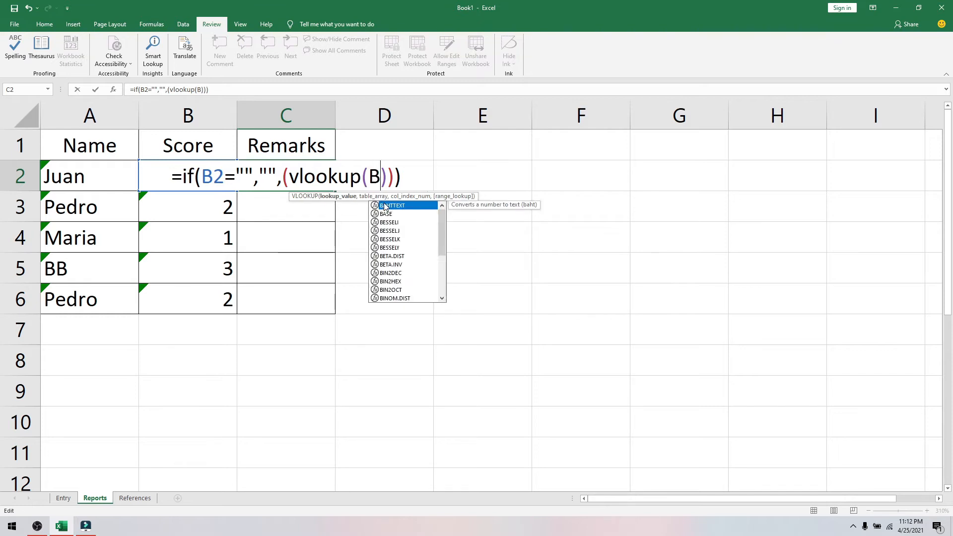
text(2)
key(BackSpace)
text(2)
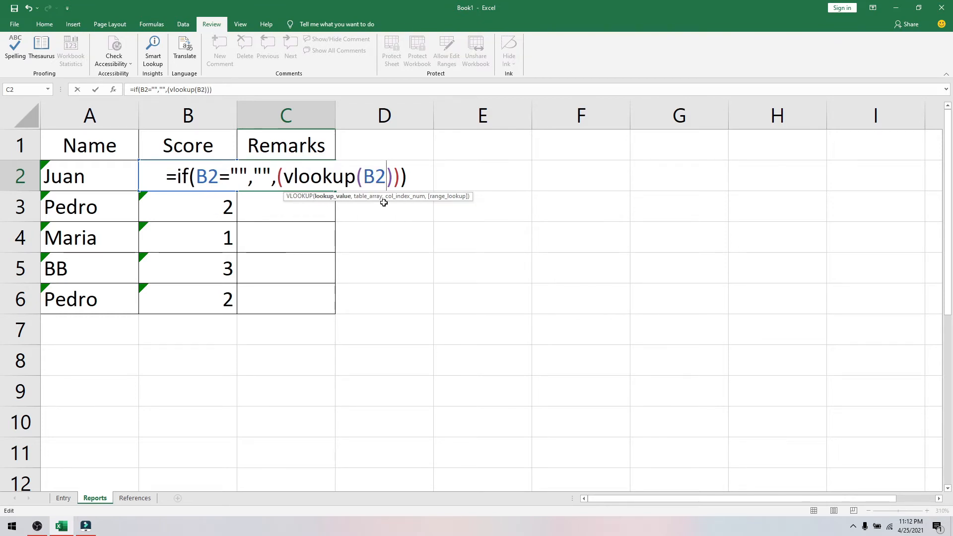
text(,)
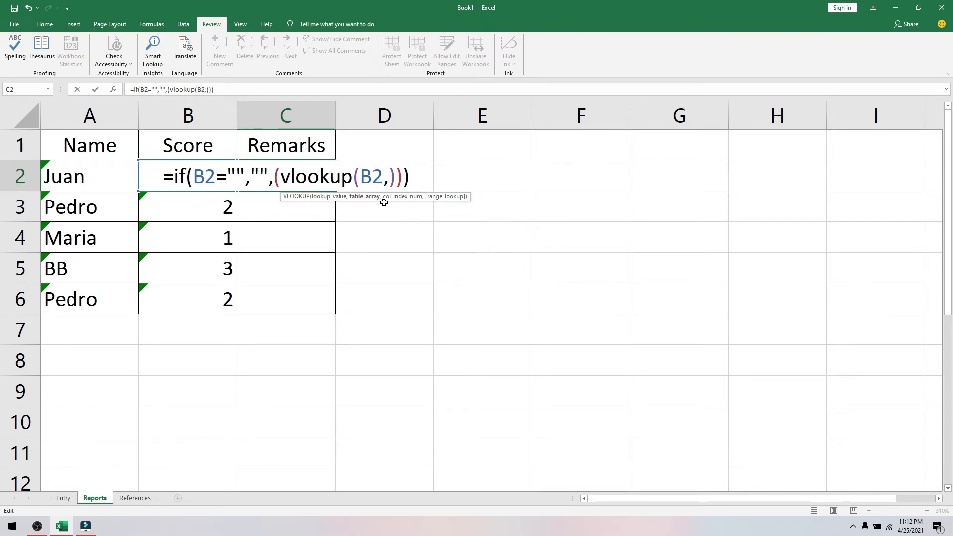
click(135, 498)
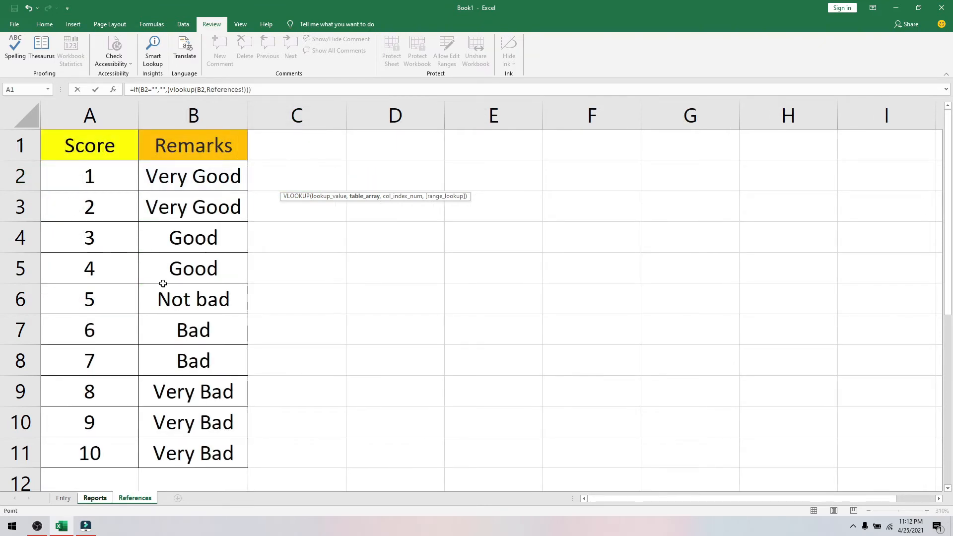
drag(68, 174, 242, 459)
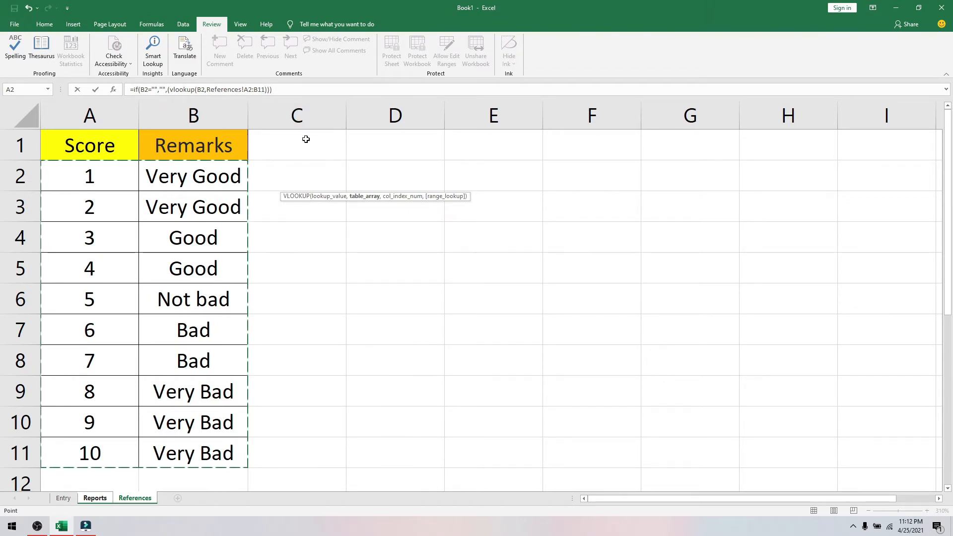
key(Return)
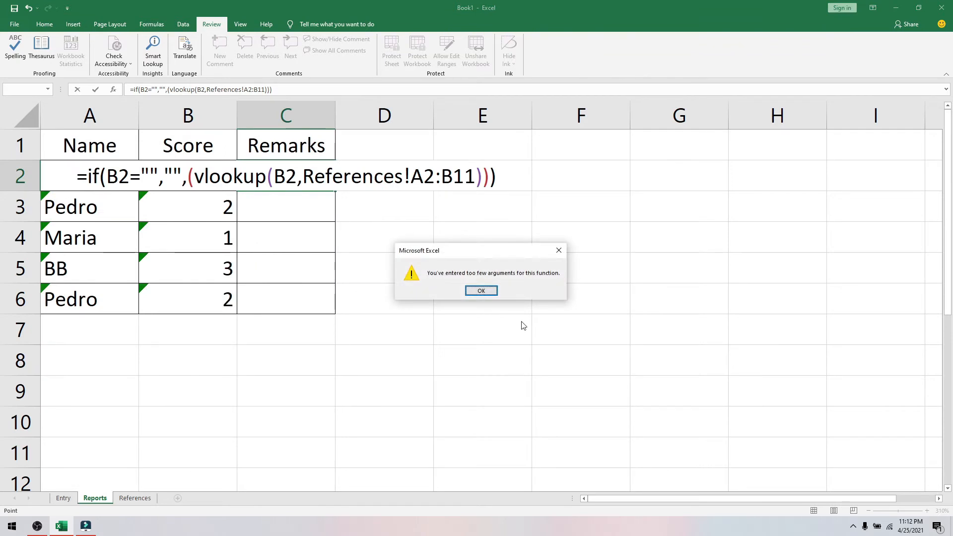
click(482, 291)
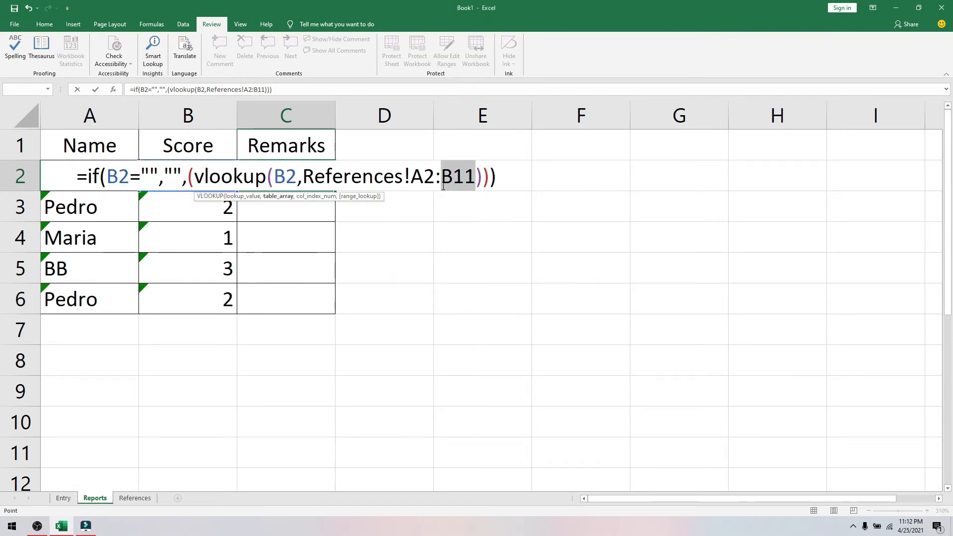
click(423, 177)
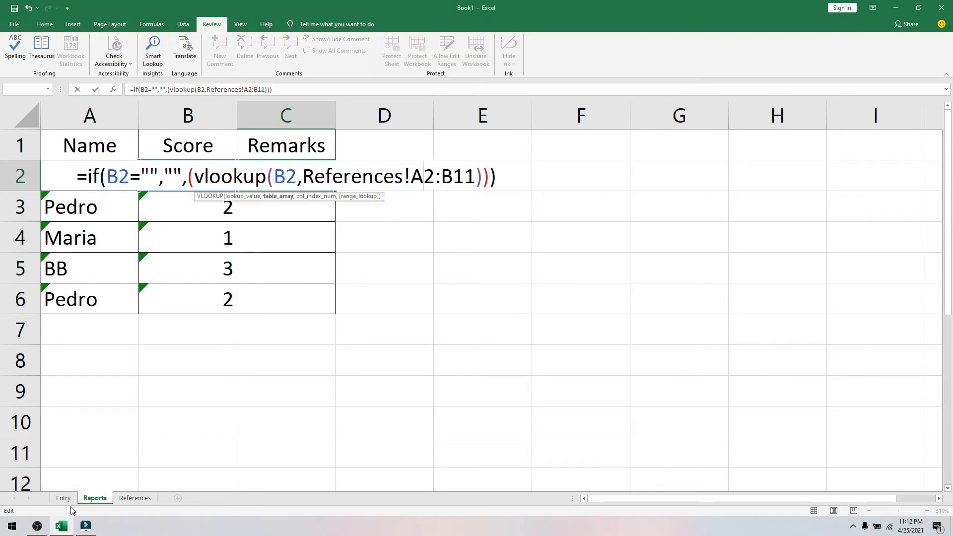
drag(477, 178, 307, 187)
key(BackSpace)
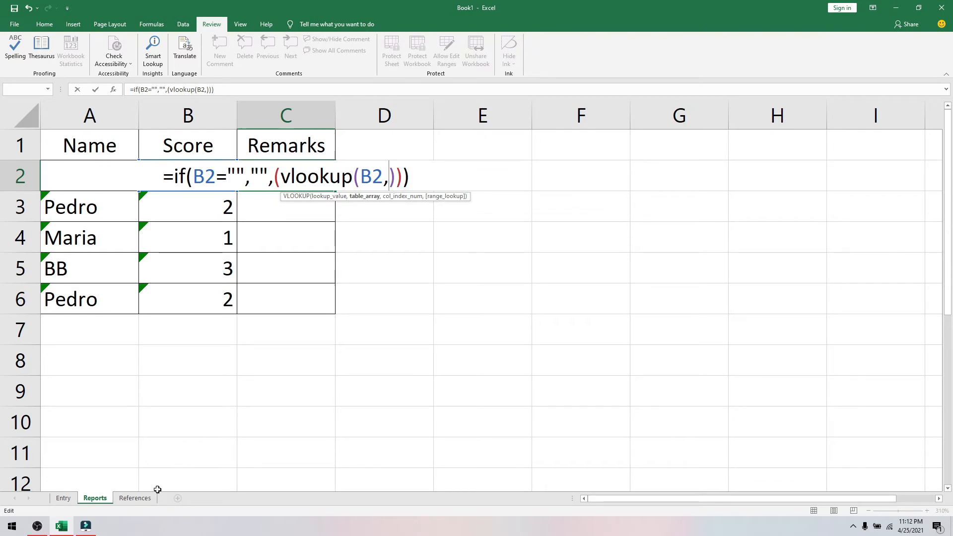
click(135, 498)
drag(66, 177, 214, 465)
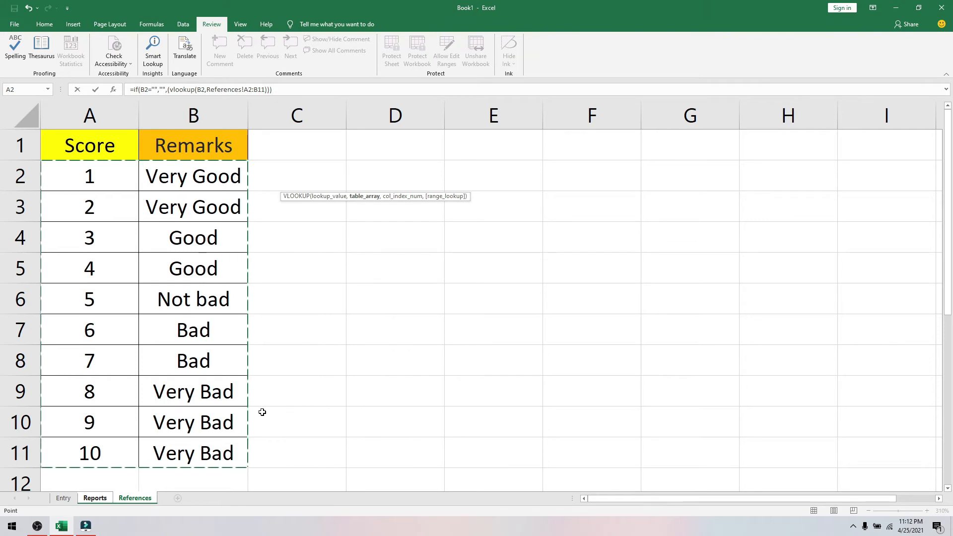
key(super+plus)
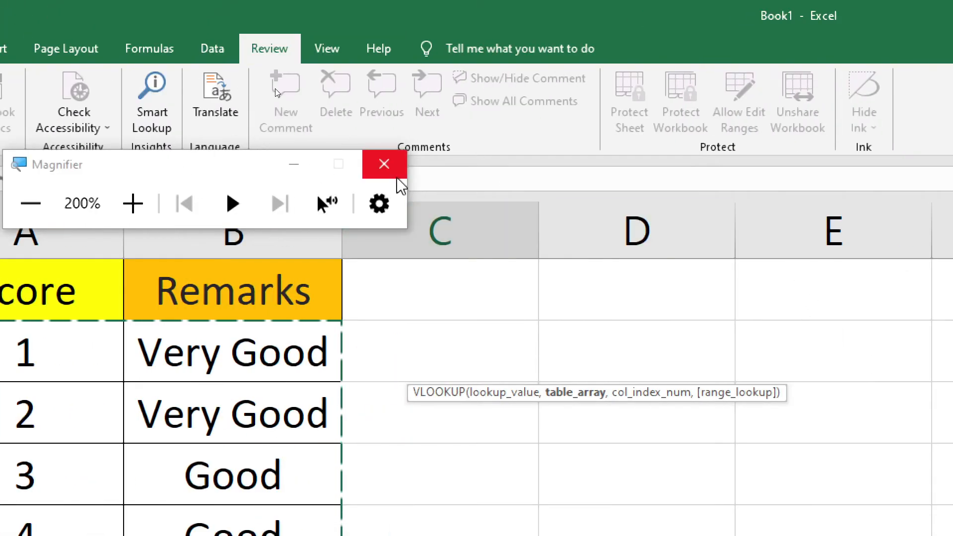
click(395, 172)
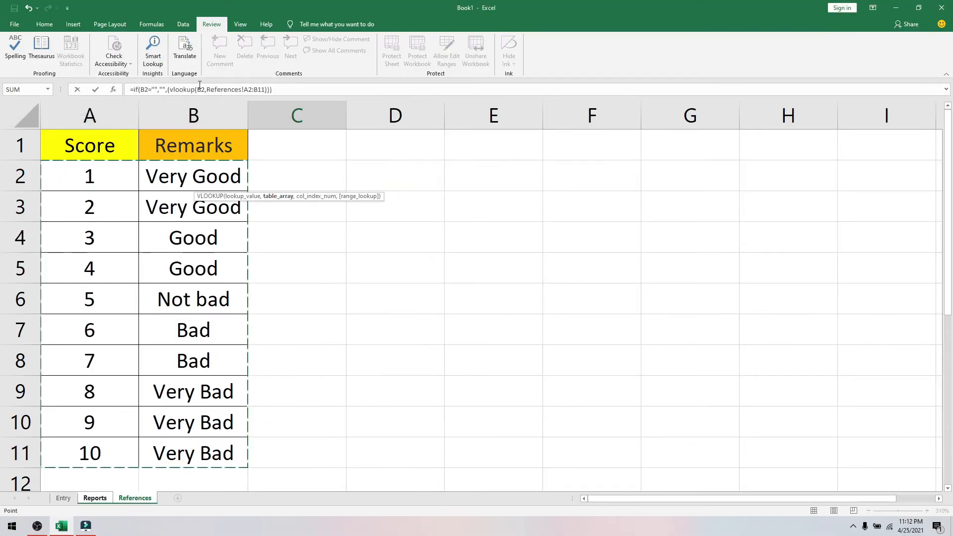
drag(274, 90, 126, 90)
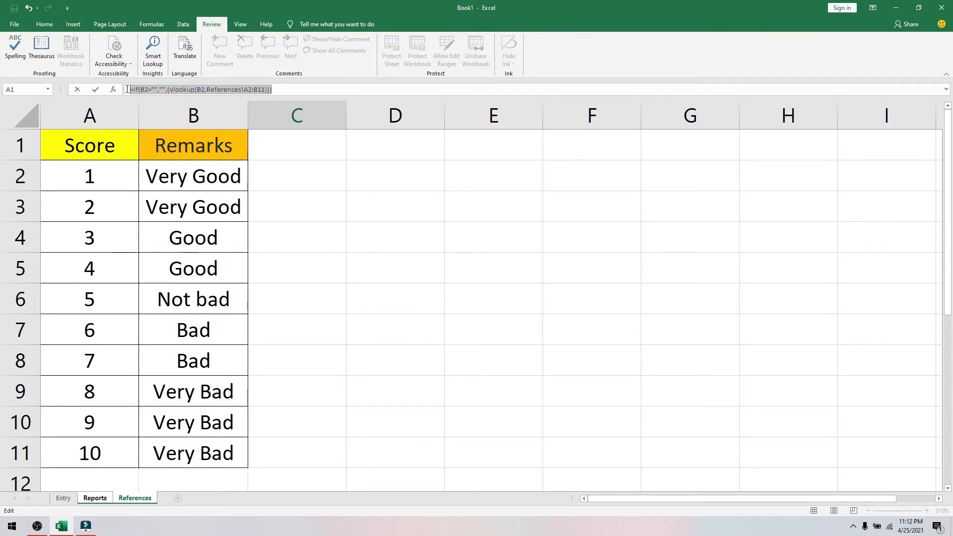
key(Return)
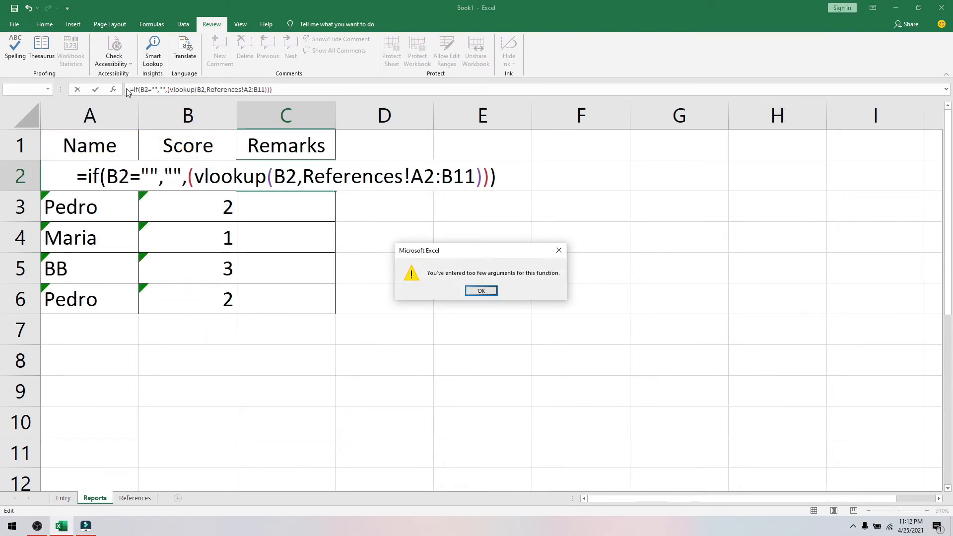
key(Return)
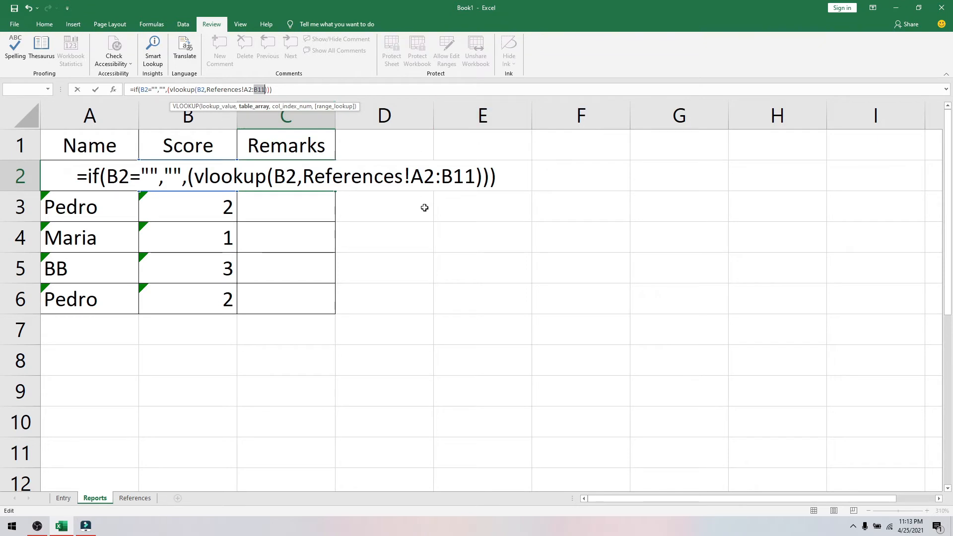
drag(476, 177, 303, 185)
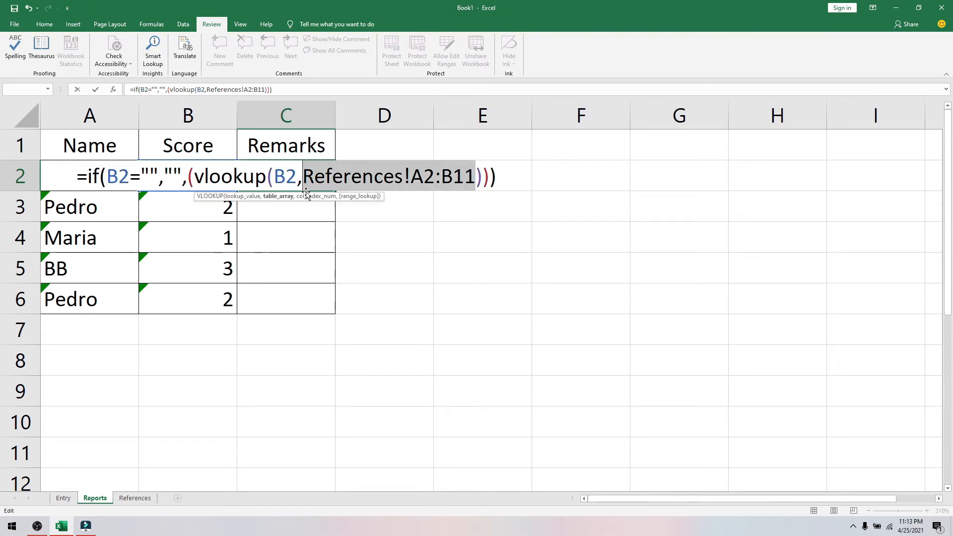
key(Delete)
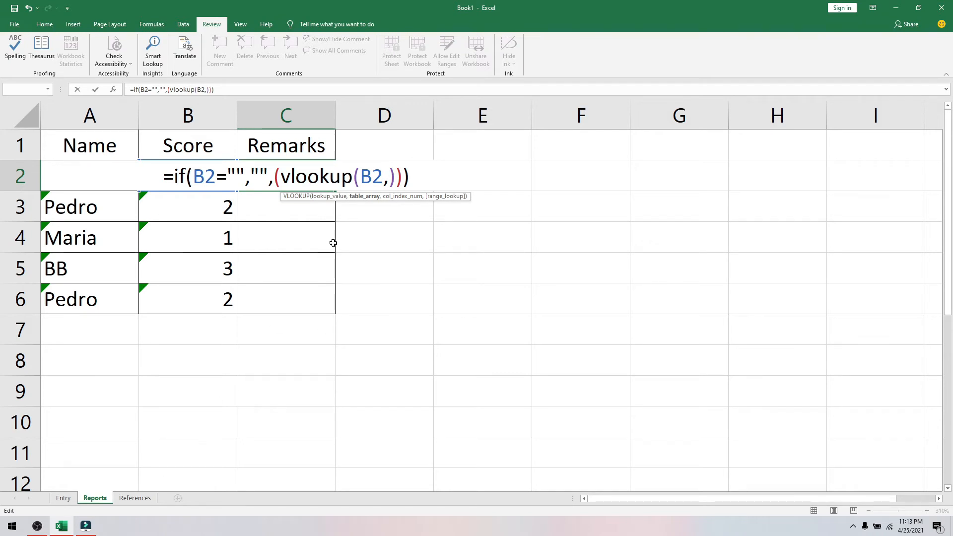
- Point the Reports C2 VLOOKUP at References!$A$2:$B$11 and dismiss the too-few-arguments warning
click(135, 498)
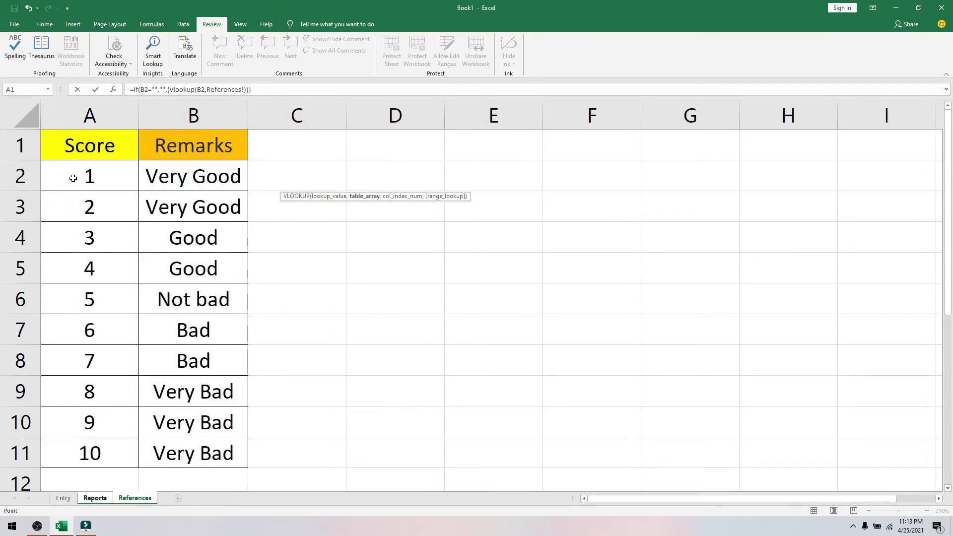
drag(73, 178, 240, 451)
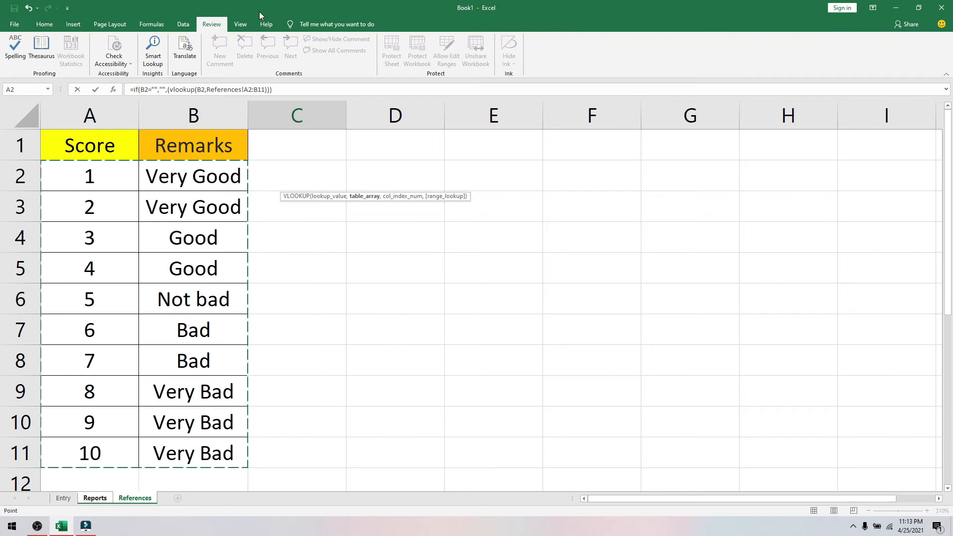
click(245, 89)
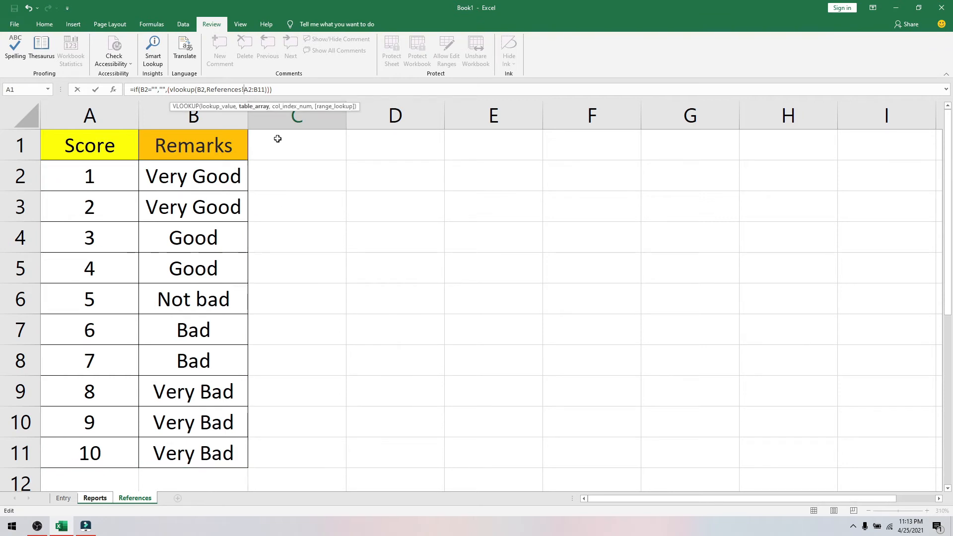
text($)
key(Right)
text($A$2:)
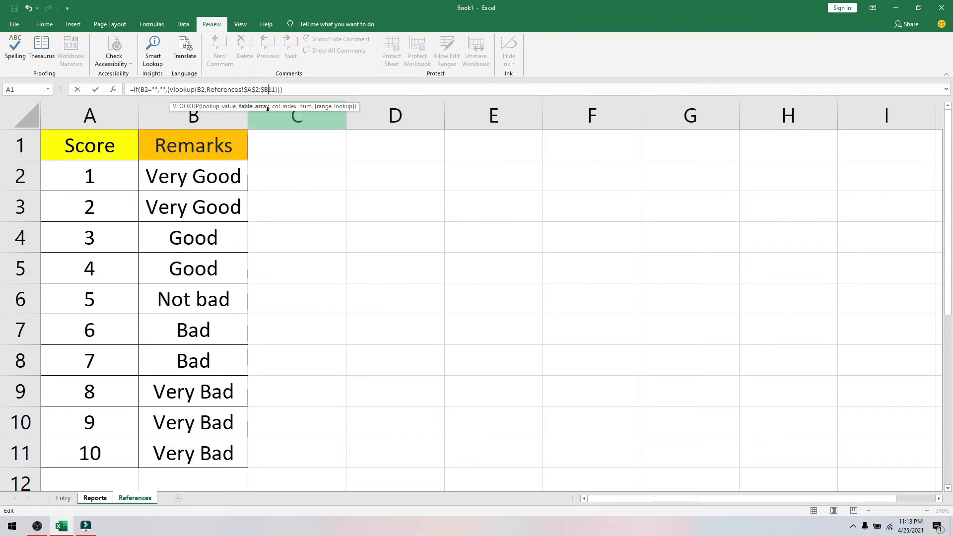
text($)
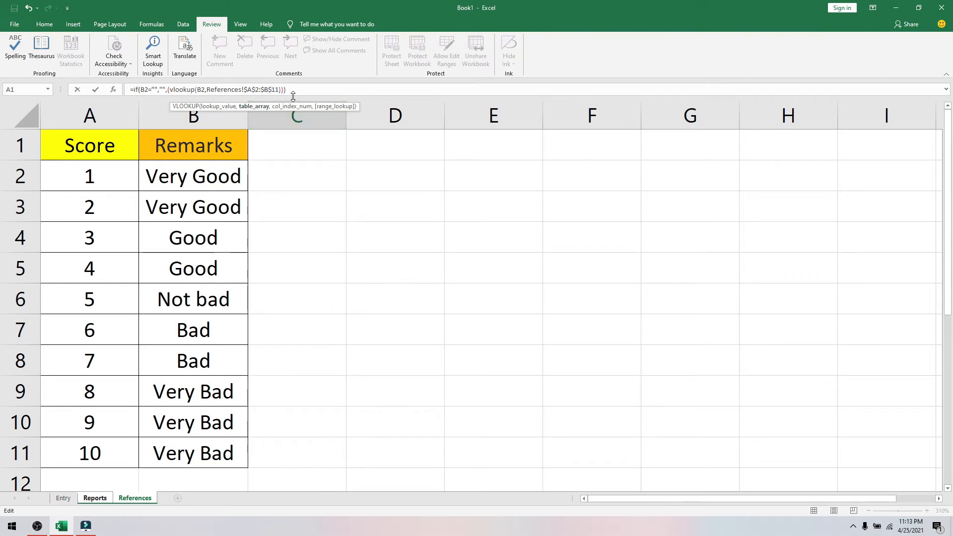
click(295, 94)
key(Return)
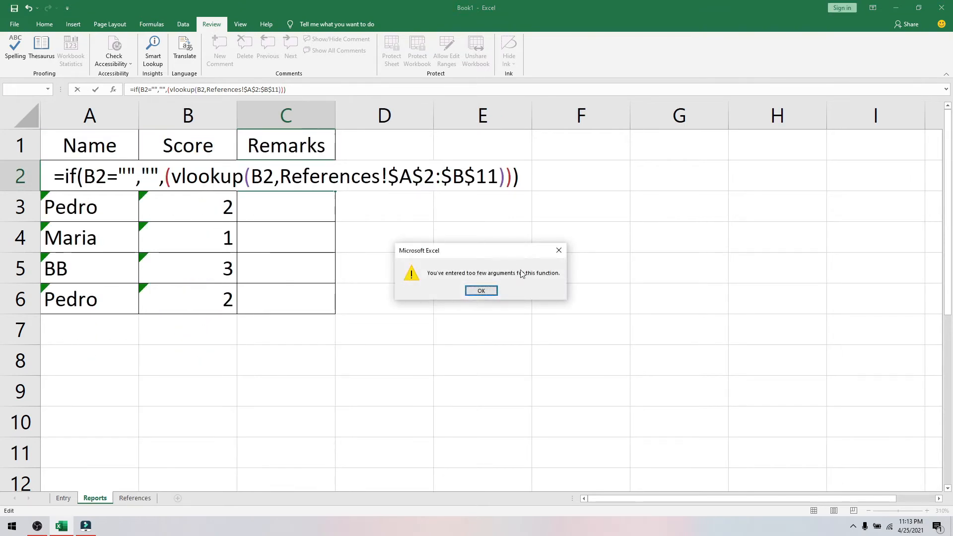
click(481, 292)
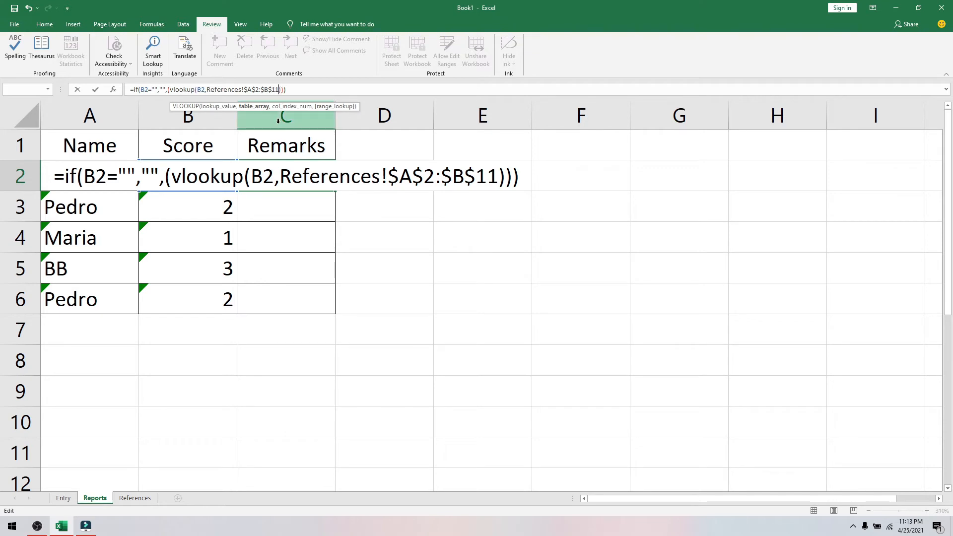
- Complete the lookup with column index 2 and fill it down C2:C6
text(,2)
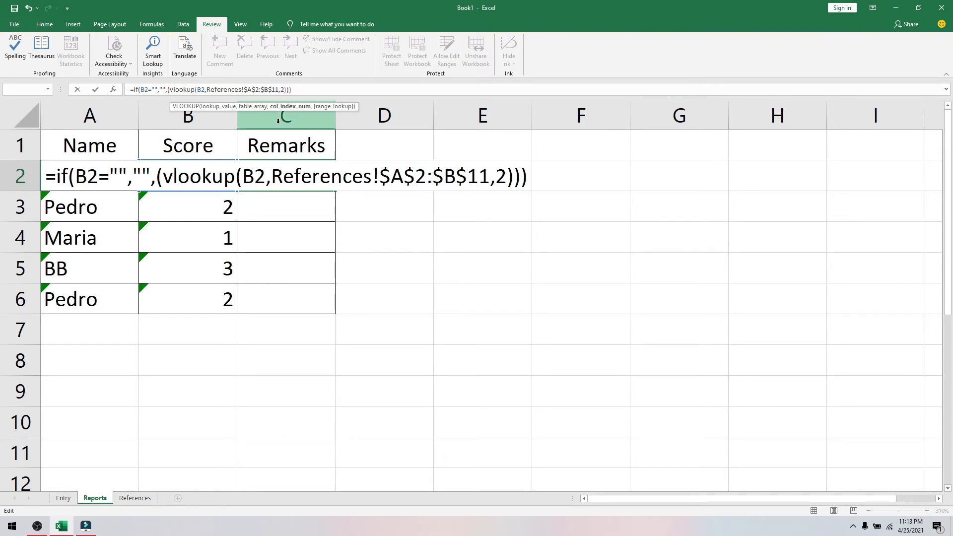
key(Return)
click(313, 187)
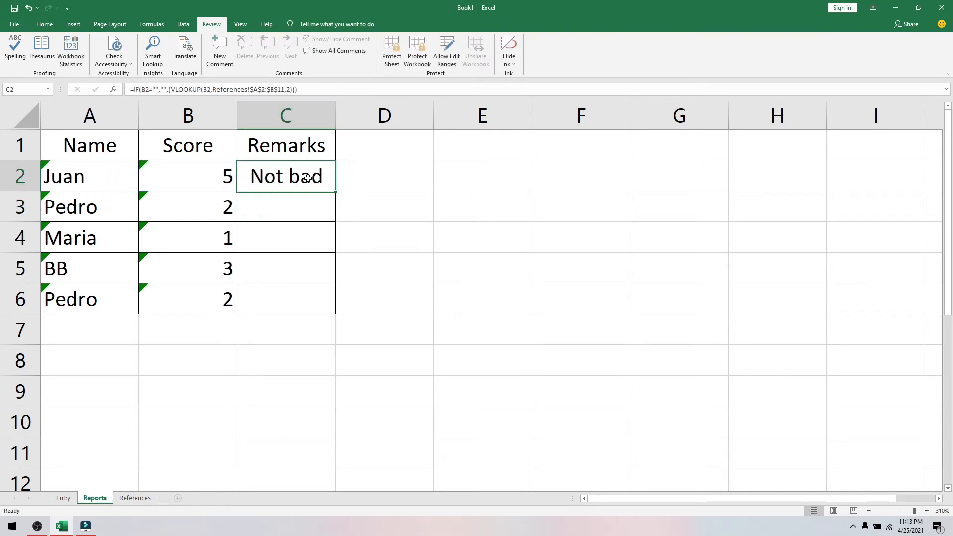
drag(334, 191, 352, 316)
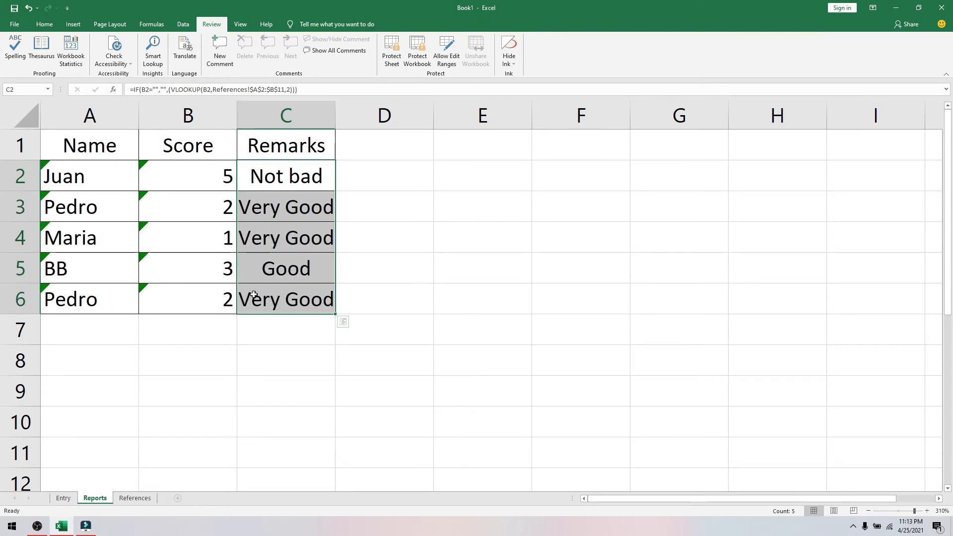
- Glance at the References score table, then go to the Entry sheet
click(135, 498)
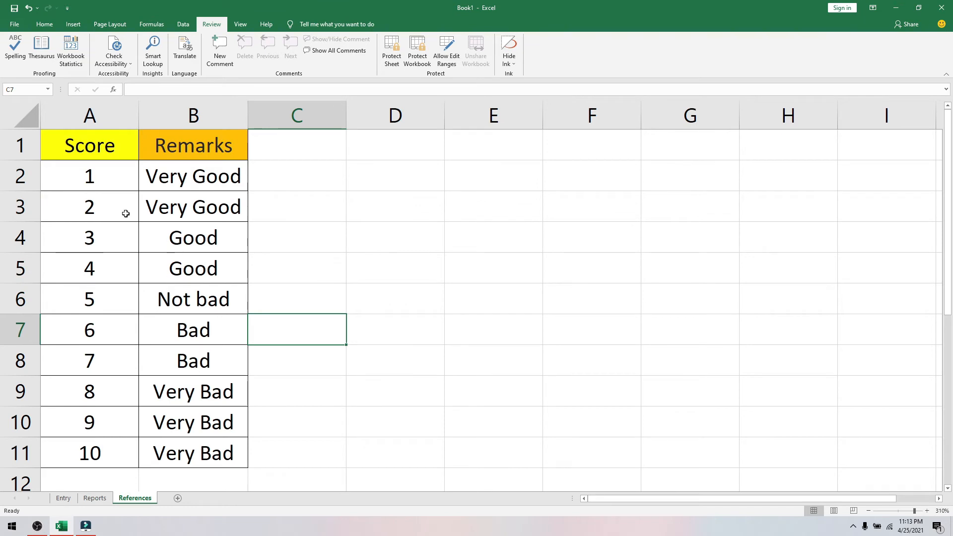
click(94, 498)
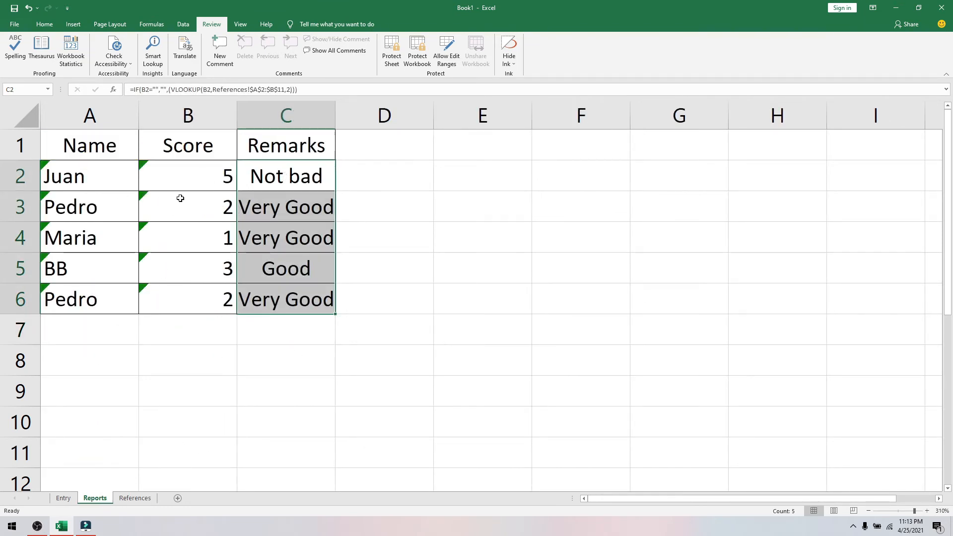
click(65, 498)
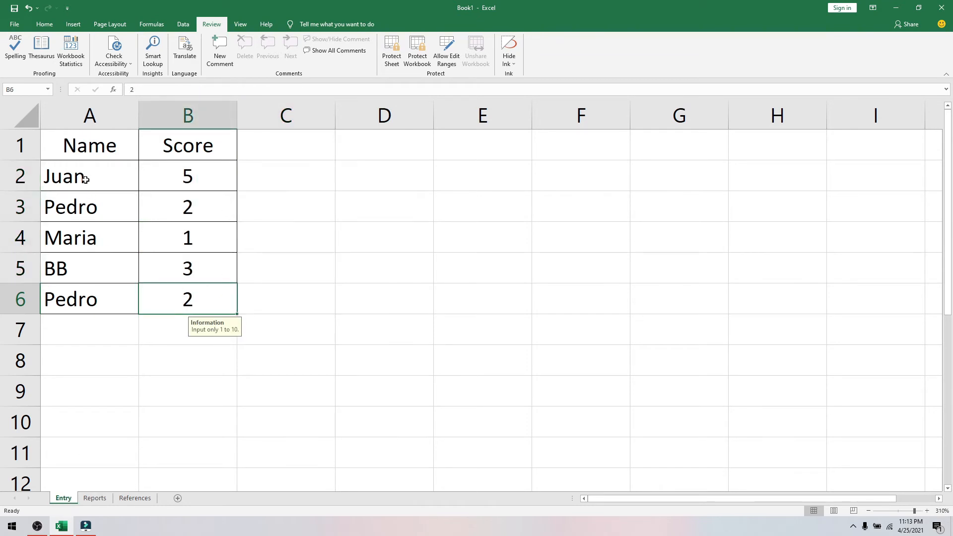
- Delete Entry scores B2:B6 and check Reports, where Scores show 0 and Remarks #N/A
drag(156, 175, 191, 304)
key(Delete)
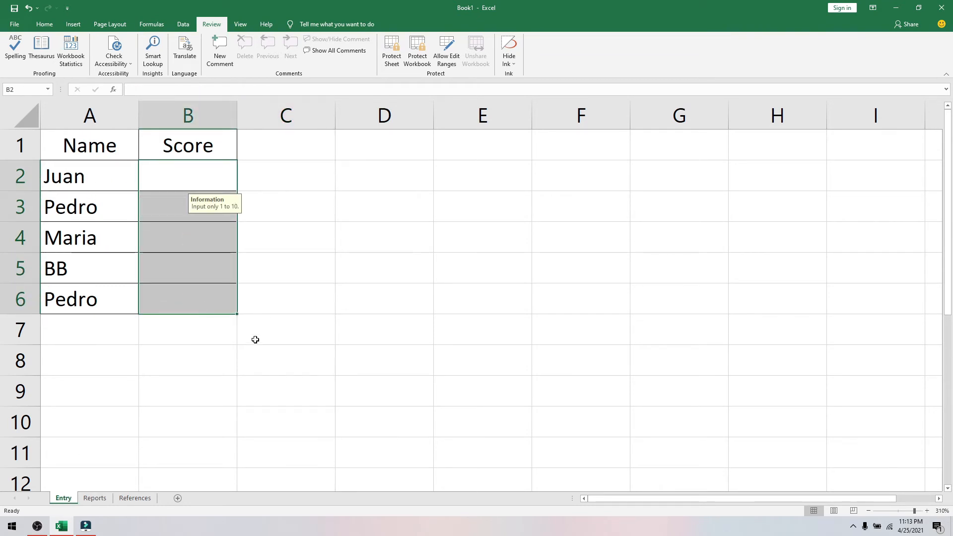
click(110, 498)
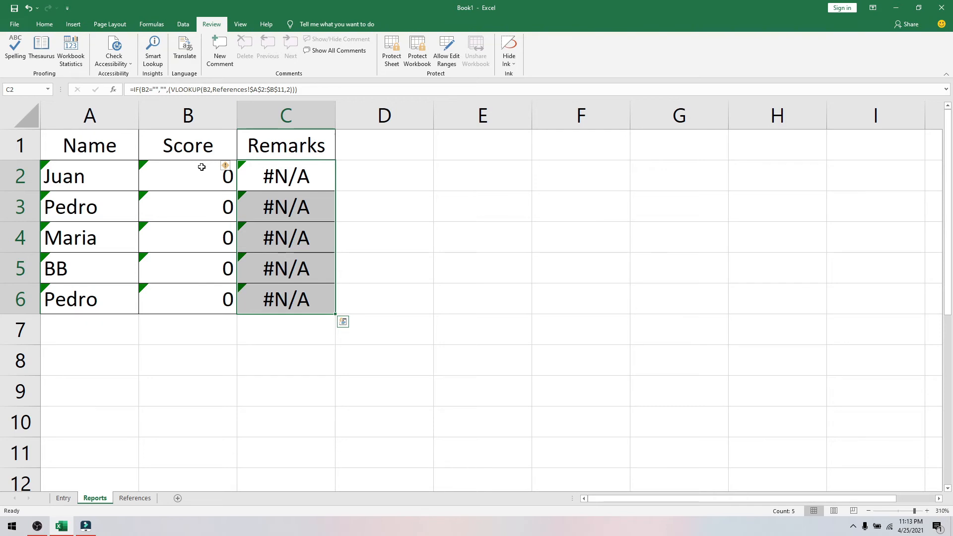
click(202, 167)
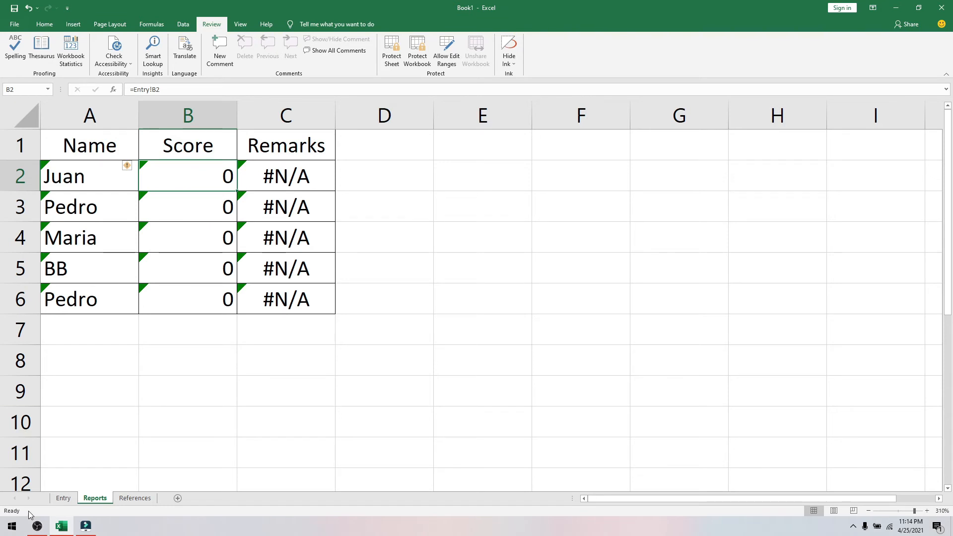
click(63, 498)
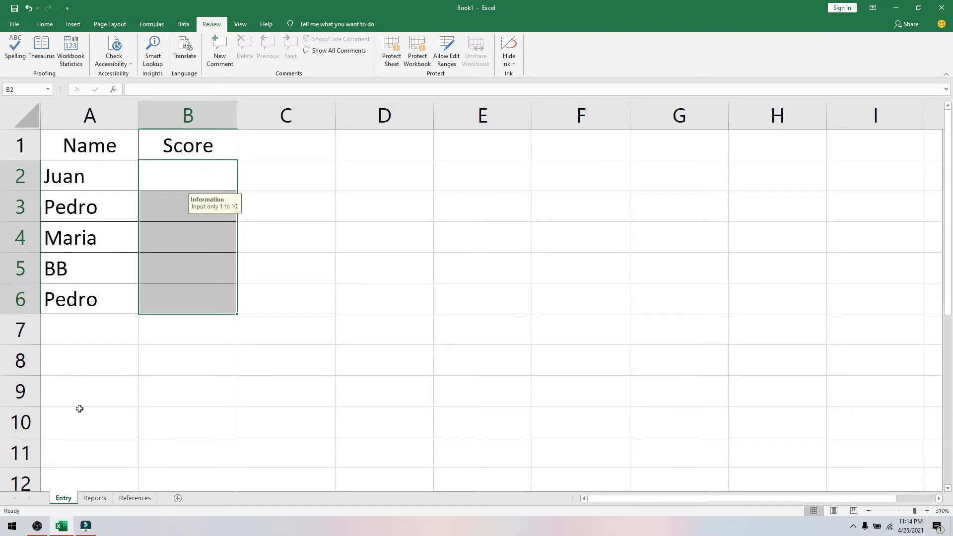
click(92, 499)
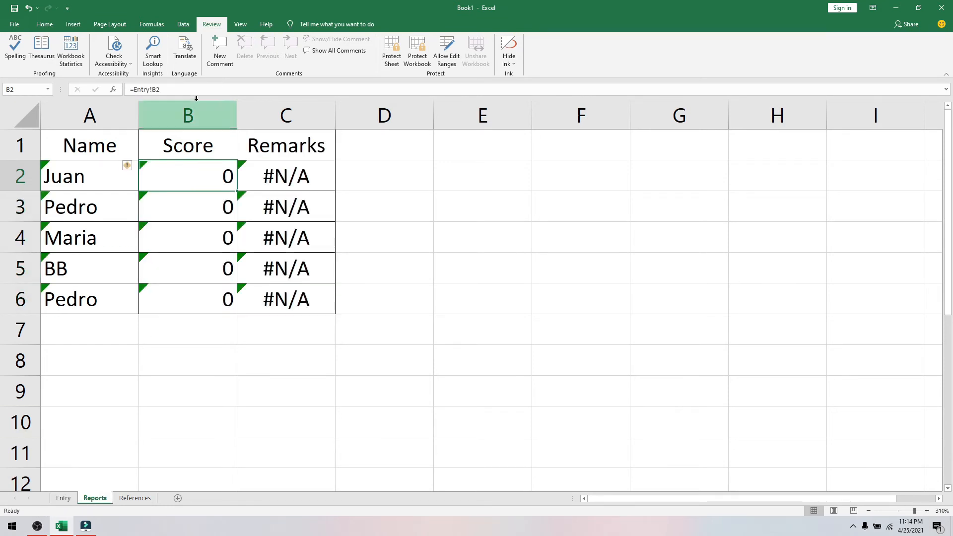
- Rewrite Reports B2 as =IF(Entry!B2="","",(Entry!B2)) so an empty score stays blank
double_click(196, 174)
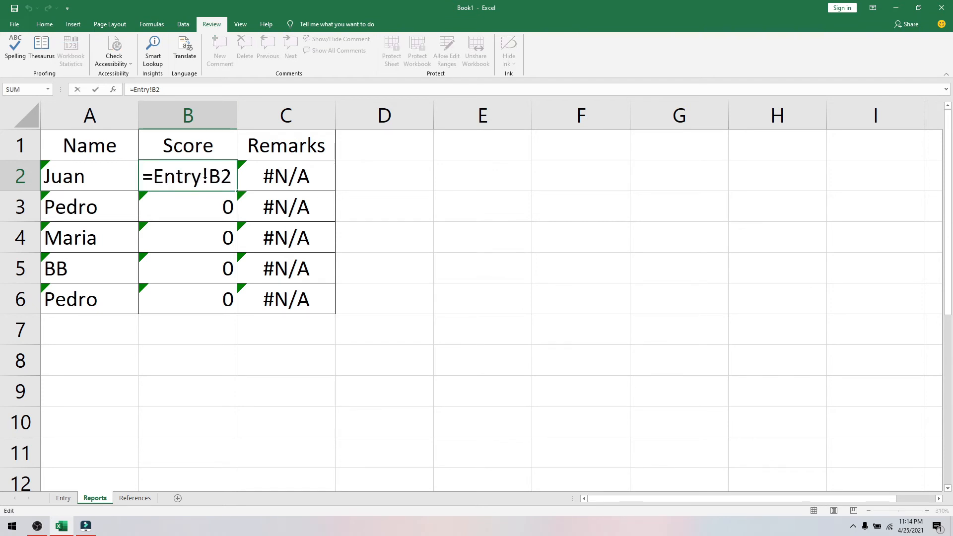
text(if)
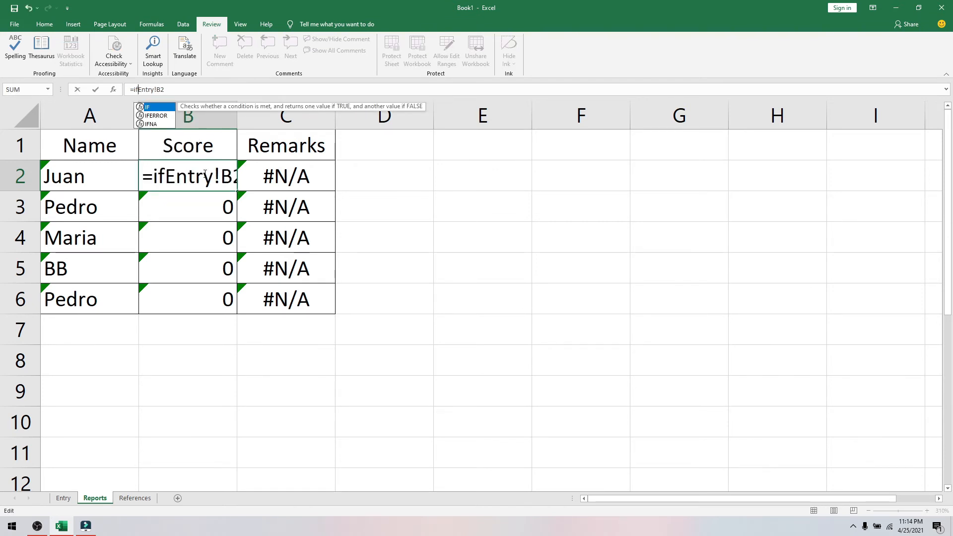
text(()
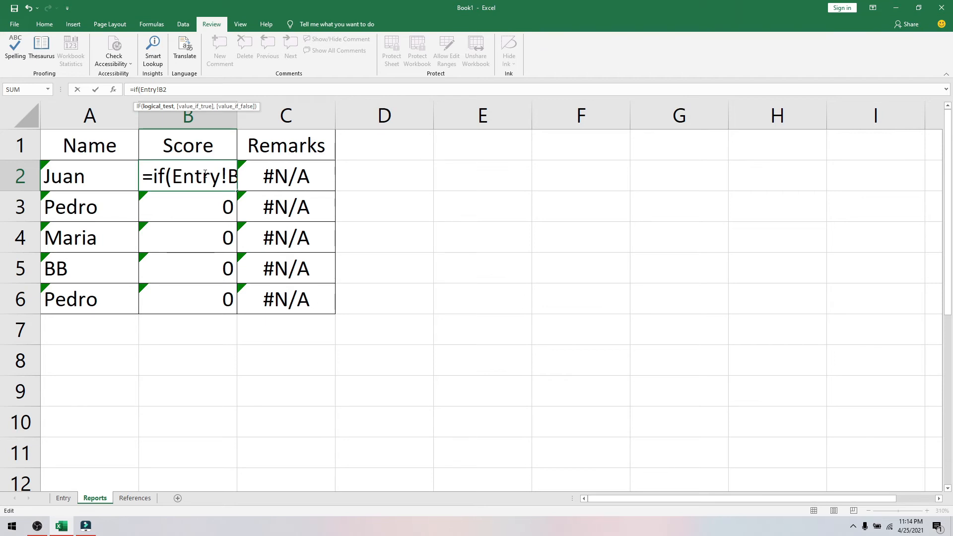
click(68, 499)
click(188, 175)
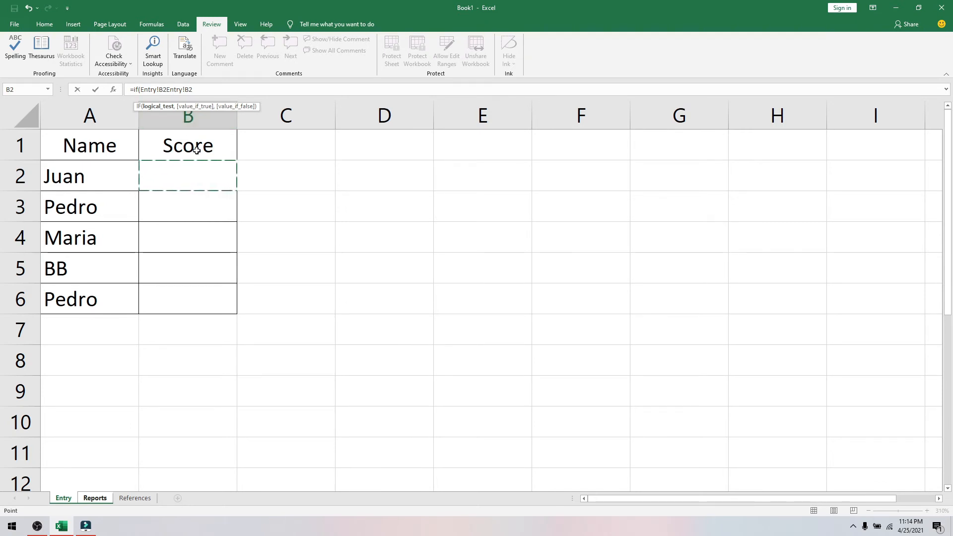
text(=)
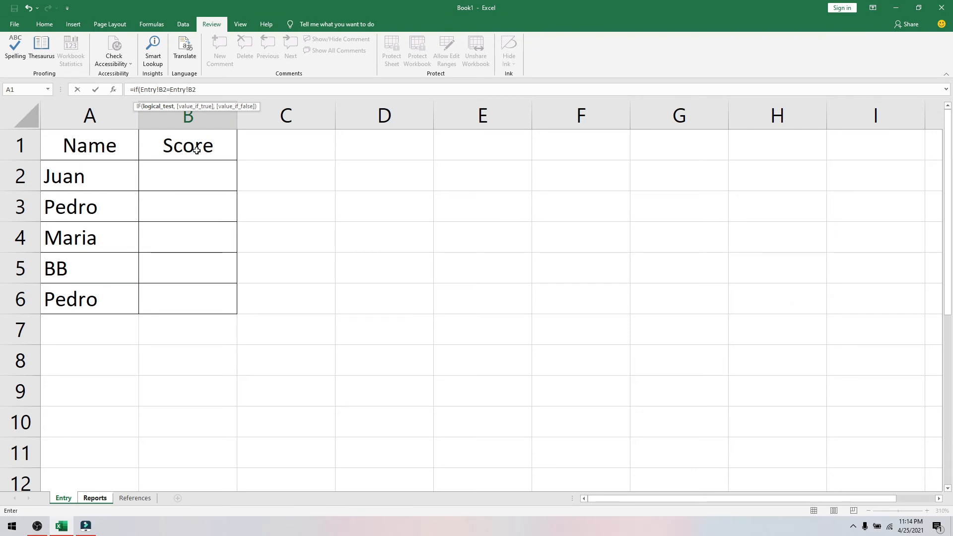
text(")
text(",)
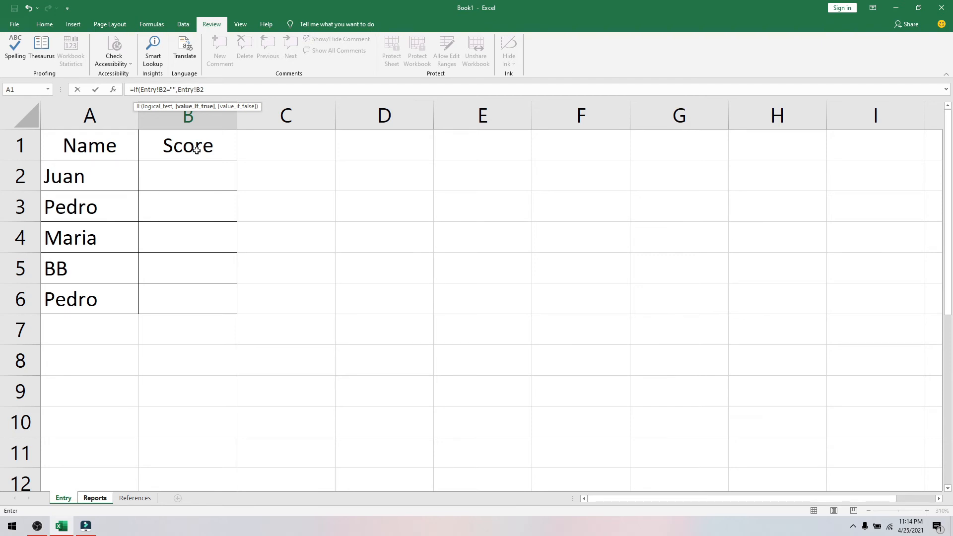
text("",()
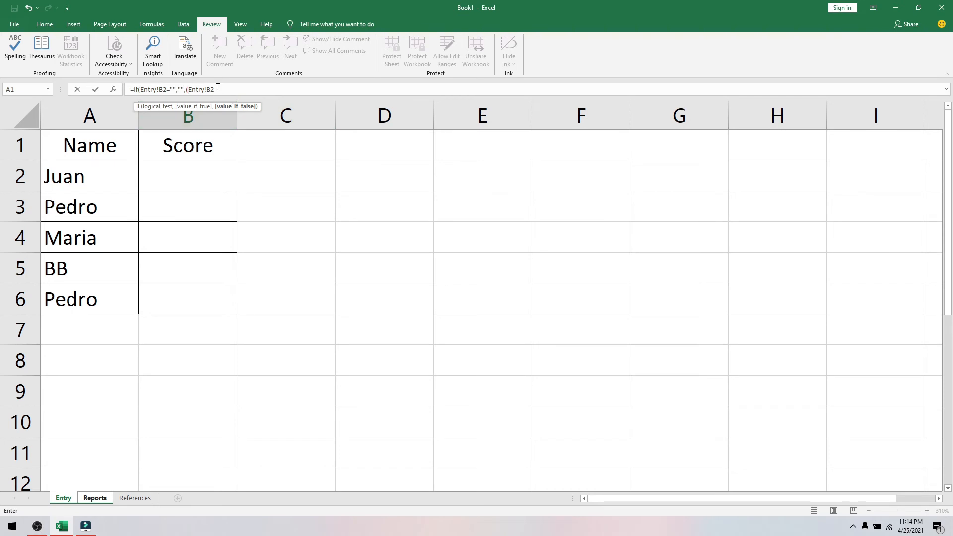
key(Return)
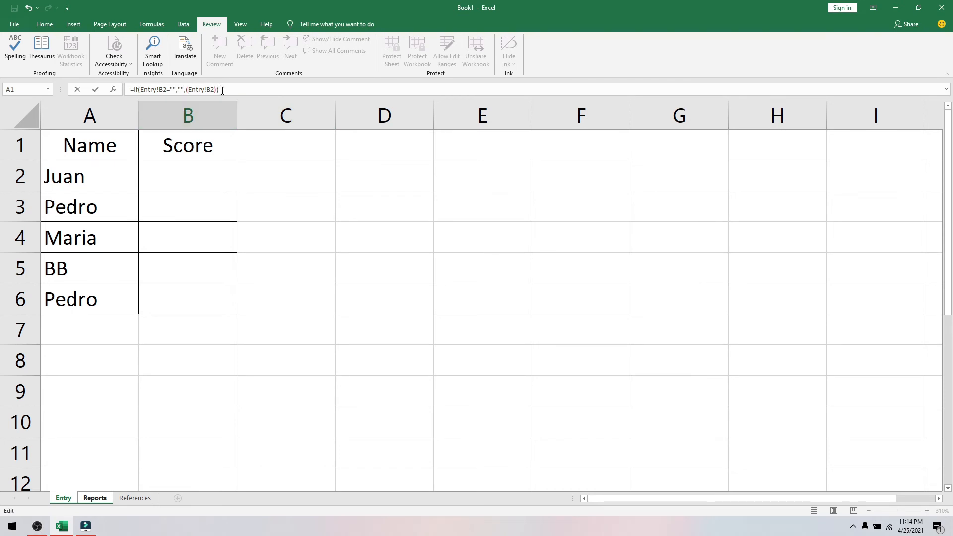
click(199, 181)
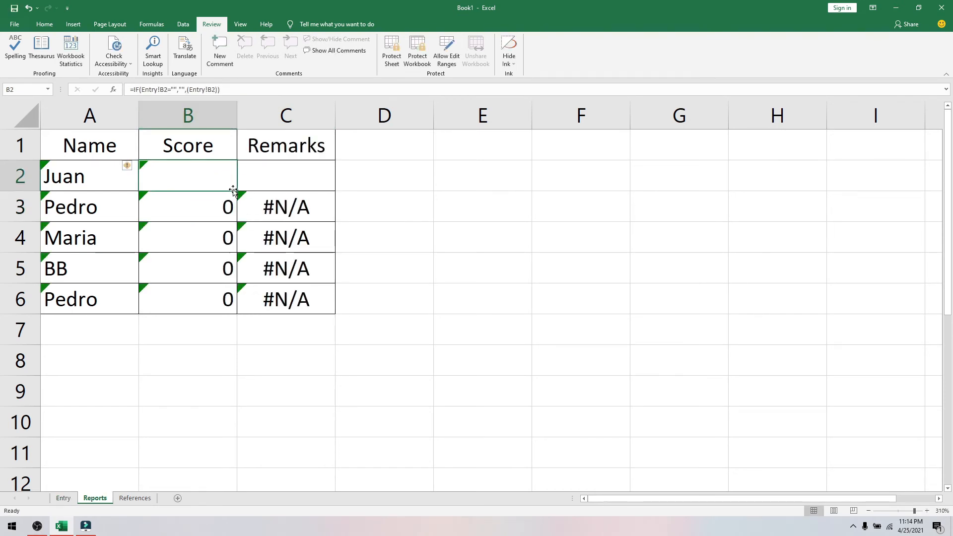
- Fill the blank-aware Score formula down to B6 and clear the Entry names A2:A6
drag(237, 191, 240, 310)
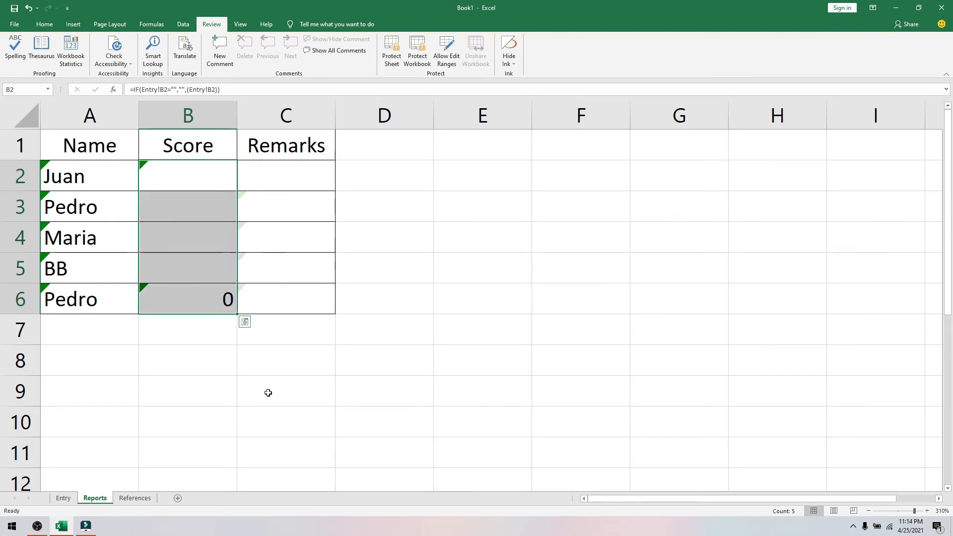
click(278, 401)
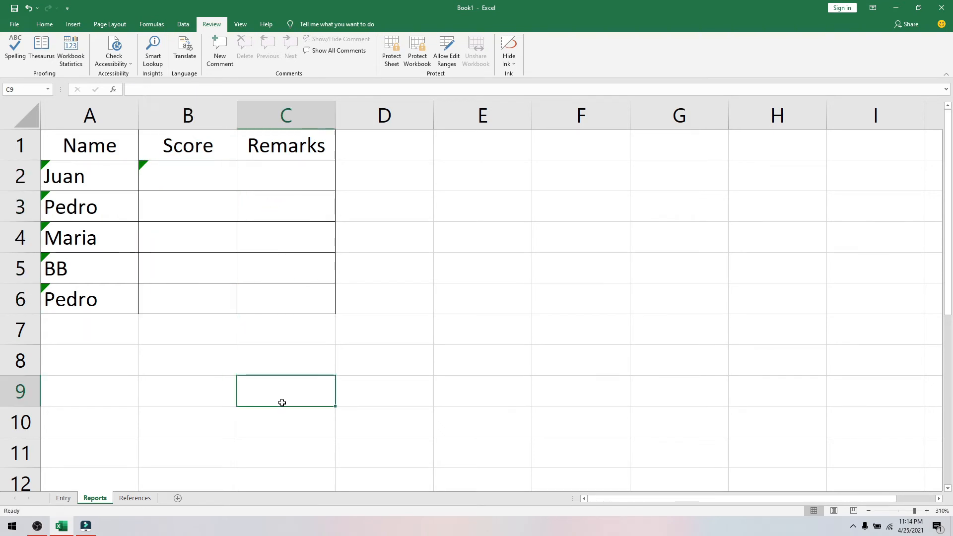
click(70, 501)
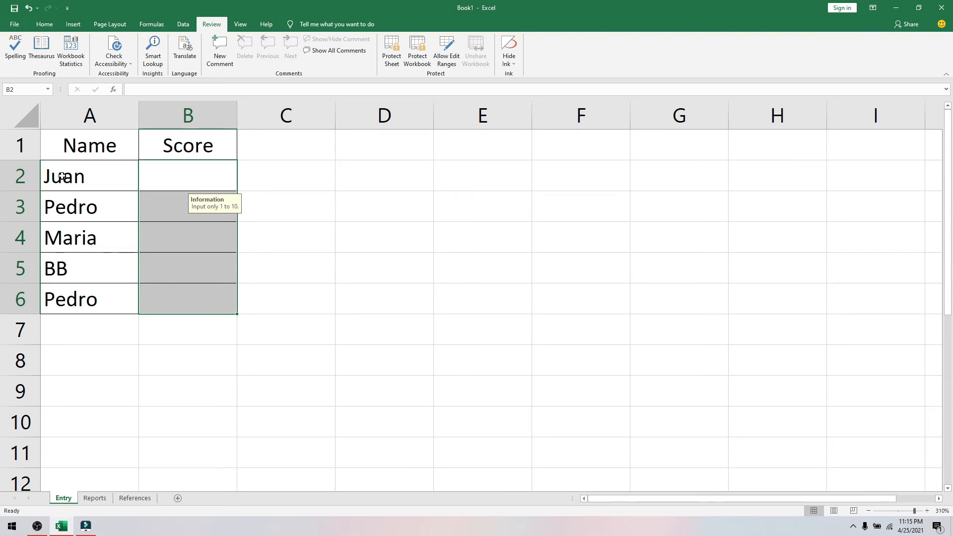
drag(62, 177, 77, 296)
key(Delete)
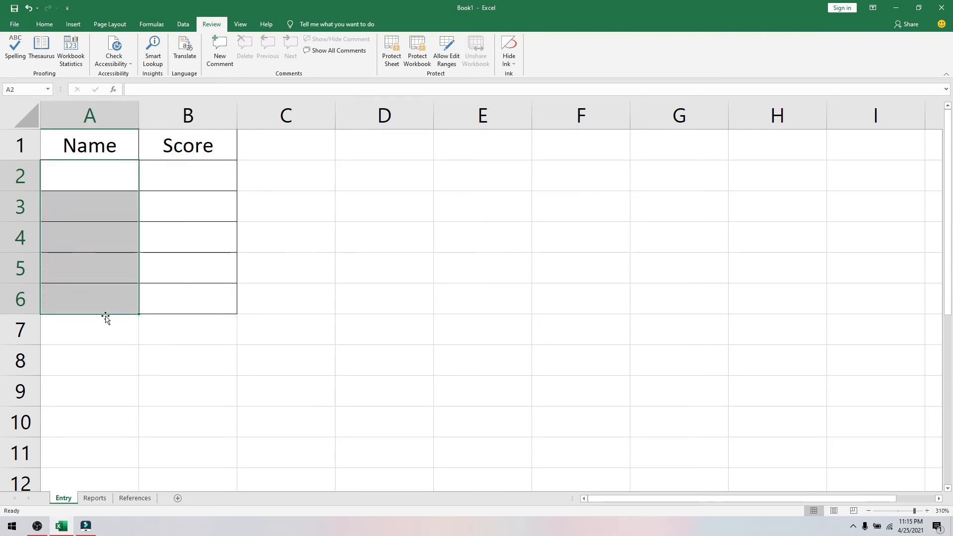
- Copy the Reports B2 formula left into A2 and fill A2:B2 down to row 6
click(95, 498)
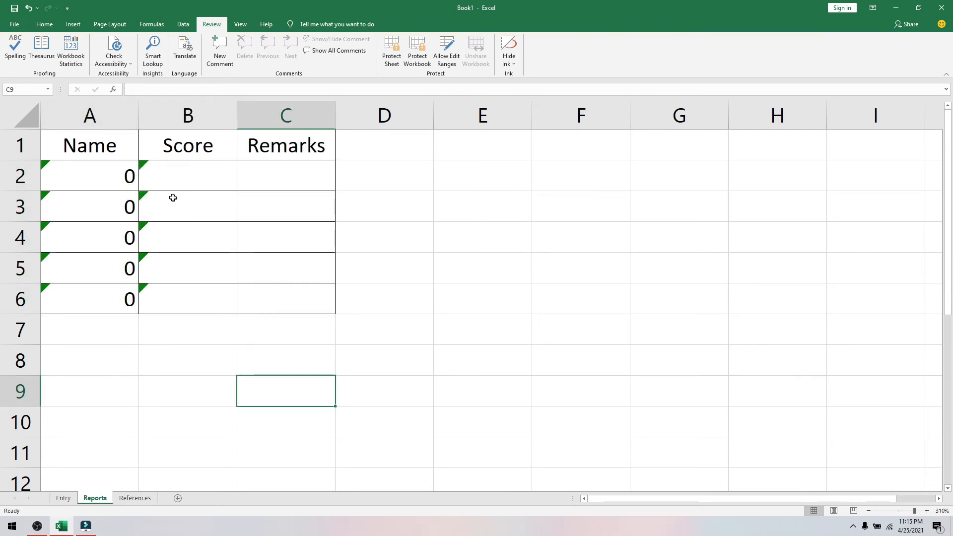
click(190, 182)
drag(238, 192, 79, 189)
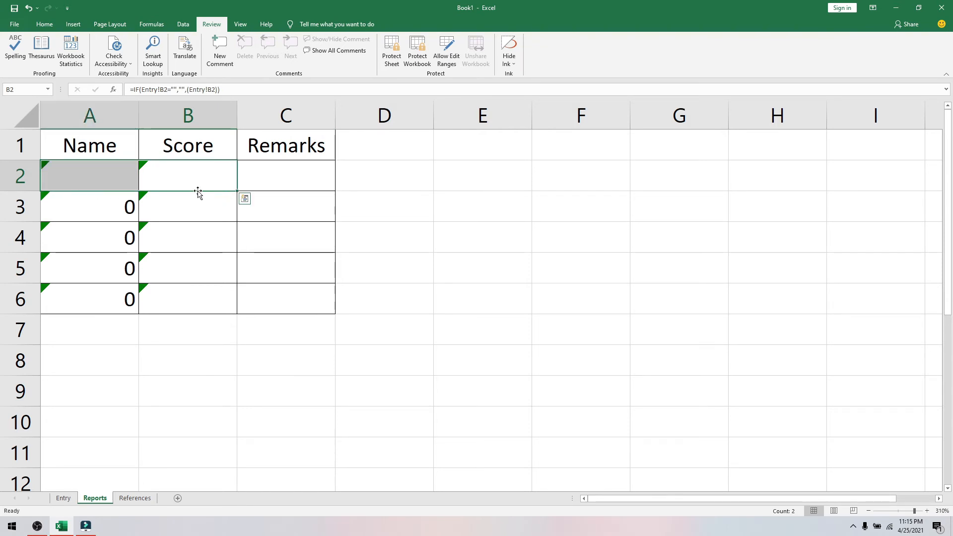
drag(238, 191, 236, 323)
click(62, 497)
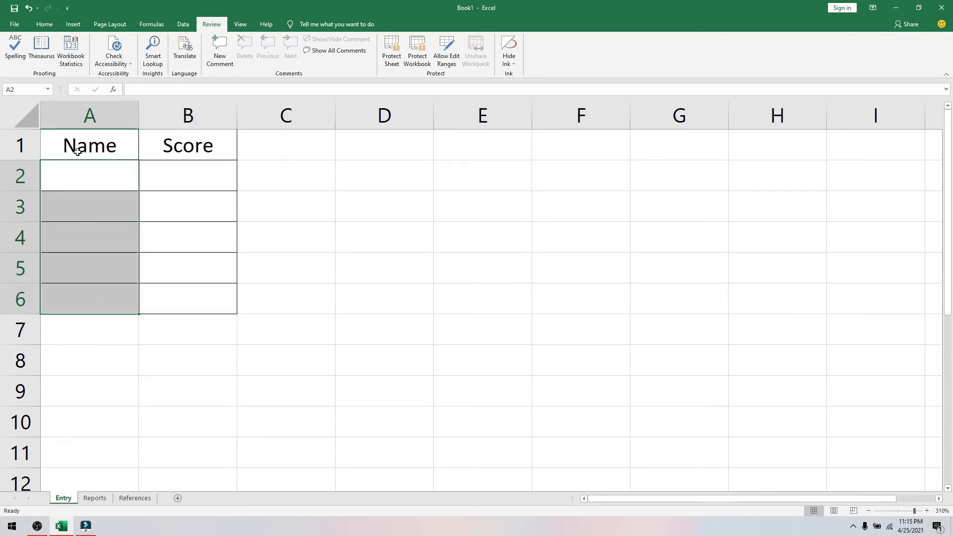
- Enter a test name with score 1 in Entry row 2 and check Reports
click(79, 170)
text(JUan)
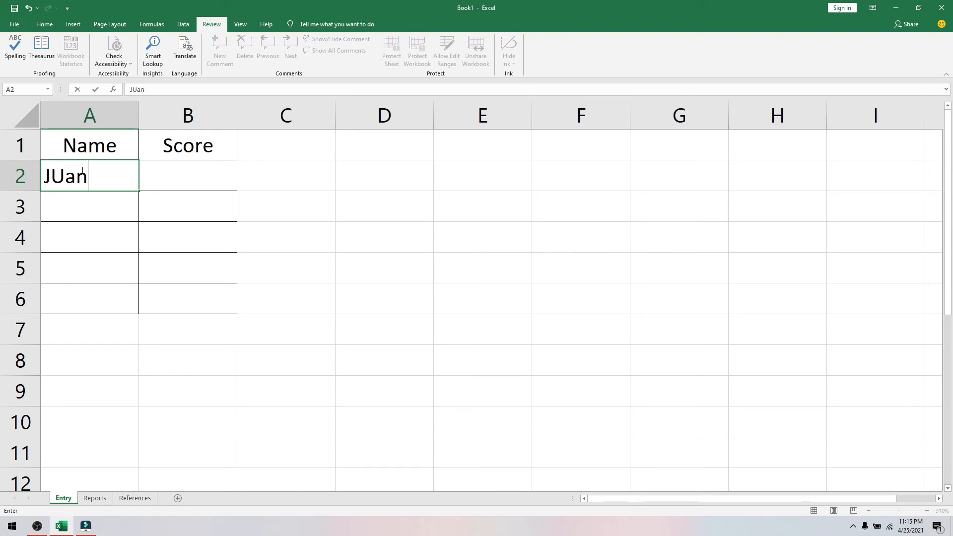
key(Tab)
text(1)
key(Return)
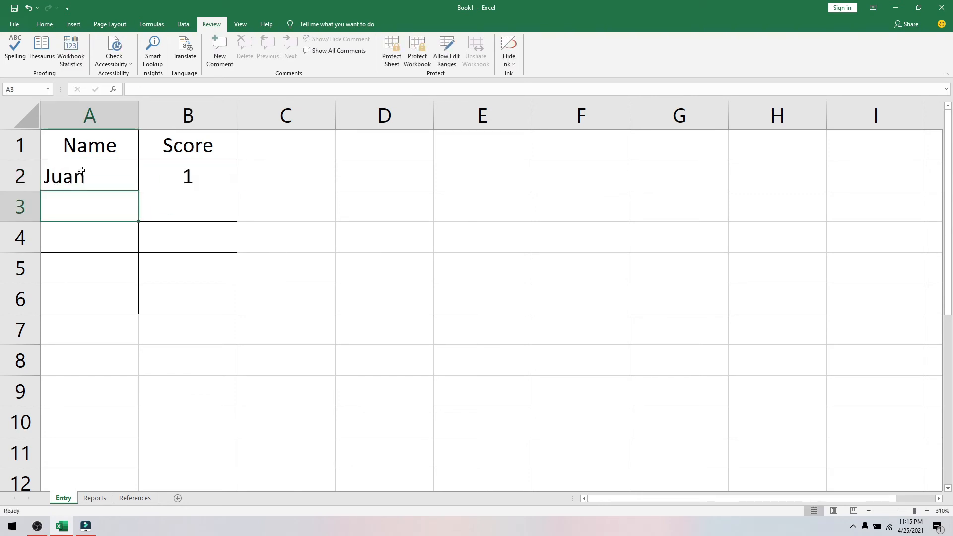
click(95, 498)
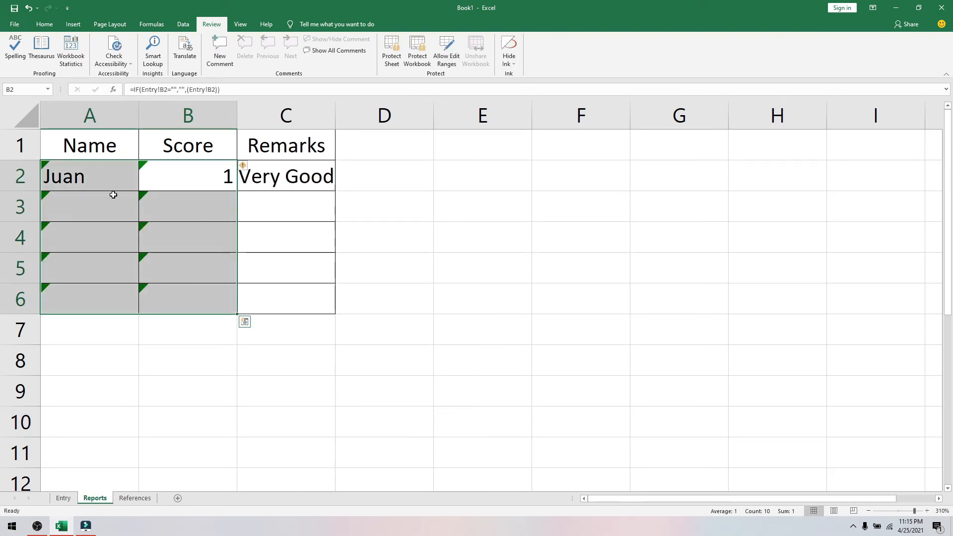
click(65, 499)
- Delete the name from Entry A2 and see how Reports responds
click(183, 170)
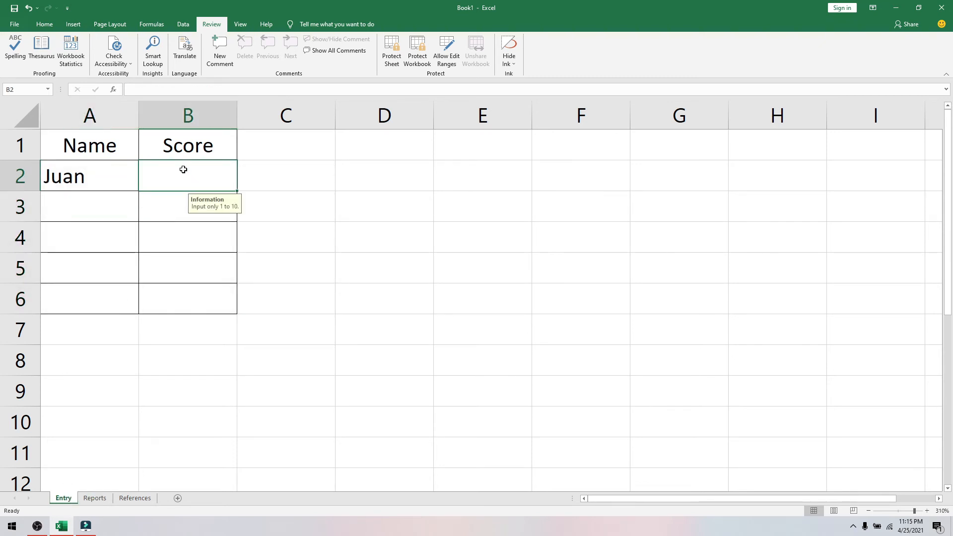
click(96, 177)
key(Delete)
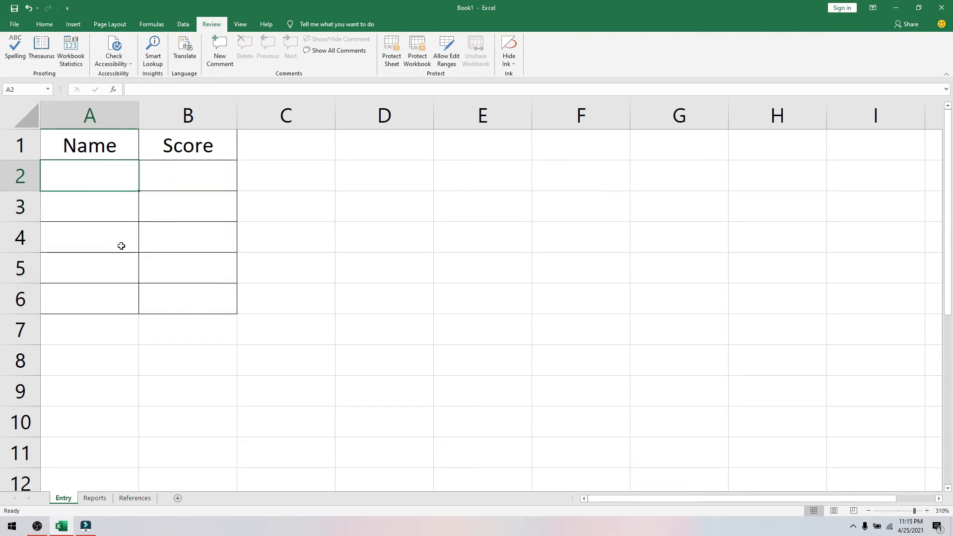
click(95, 498)
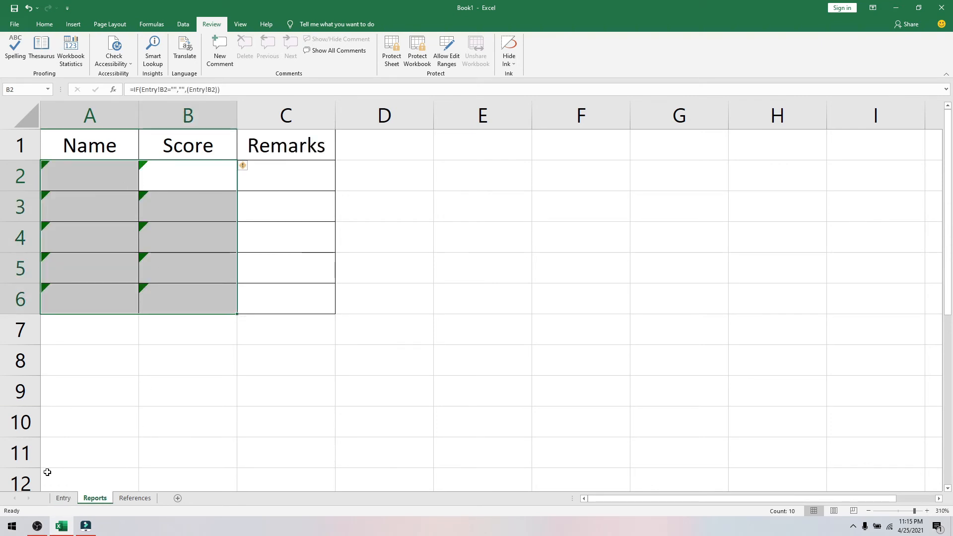
click(64, 498)
- Re-enter the test name with score 1 in row 2 and confirm Reports shows Very Good
text(1)
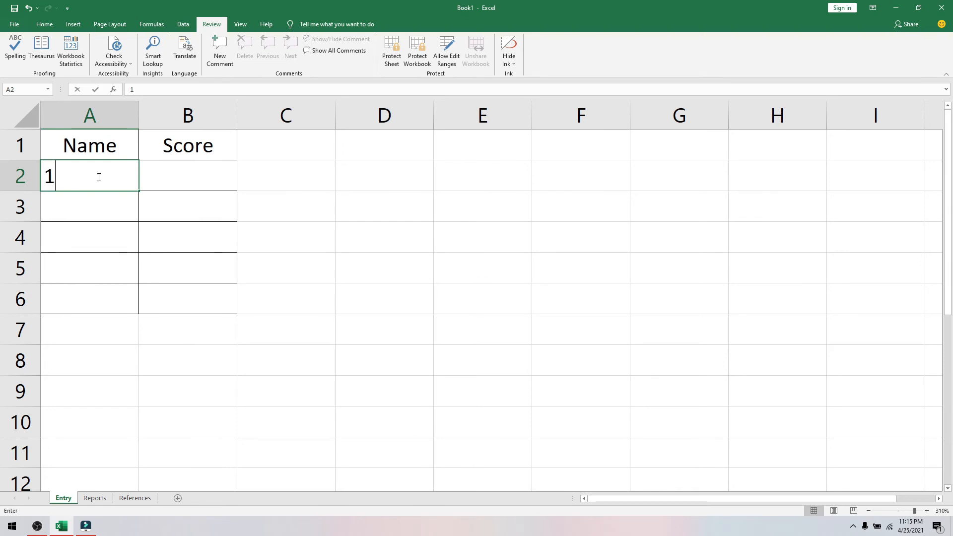
click(196, 169)
click(122, 178)
text(Juan)
key(Tab)
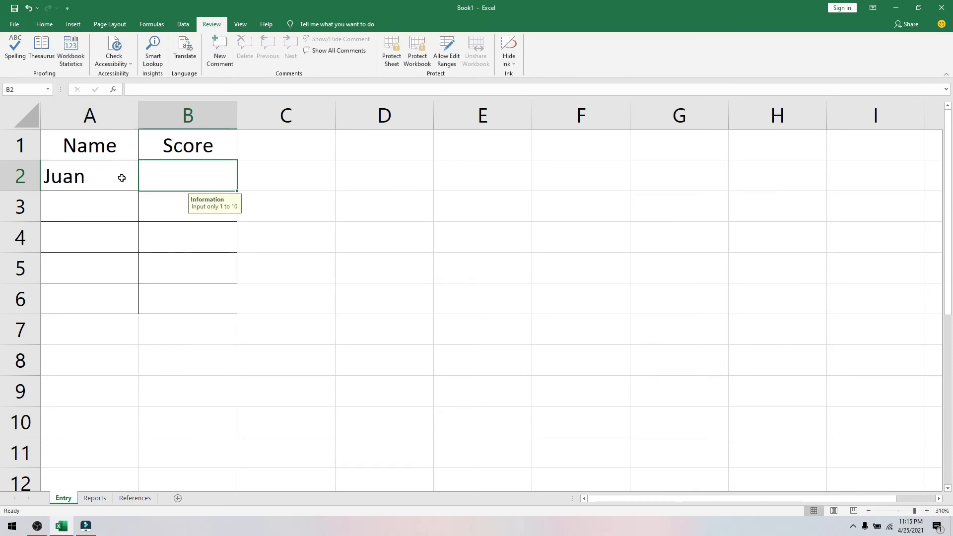
text(1)
key(Return)
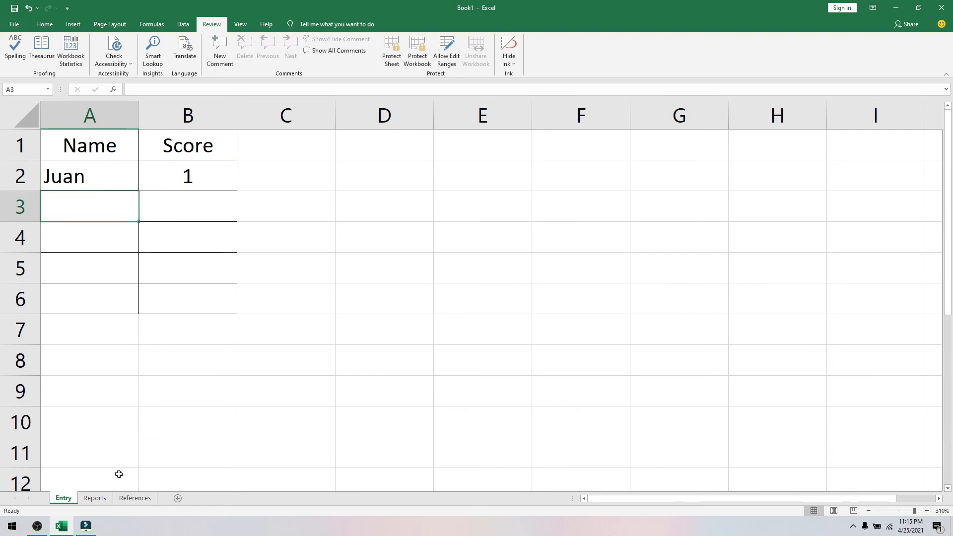
click(95, 498)
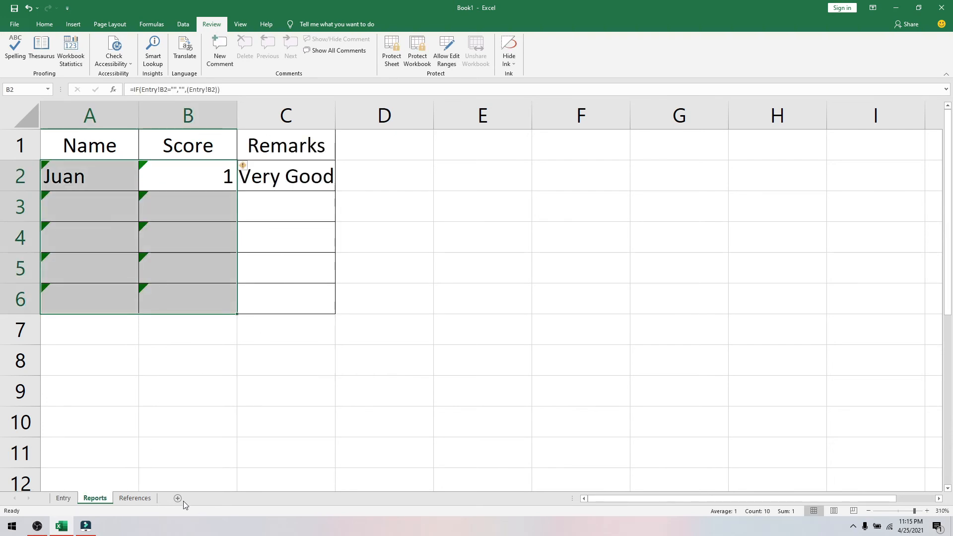
click(134, 498)
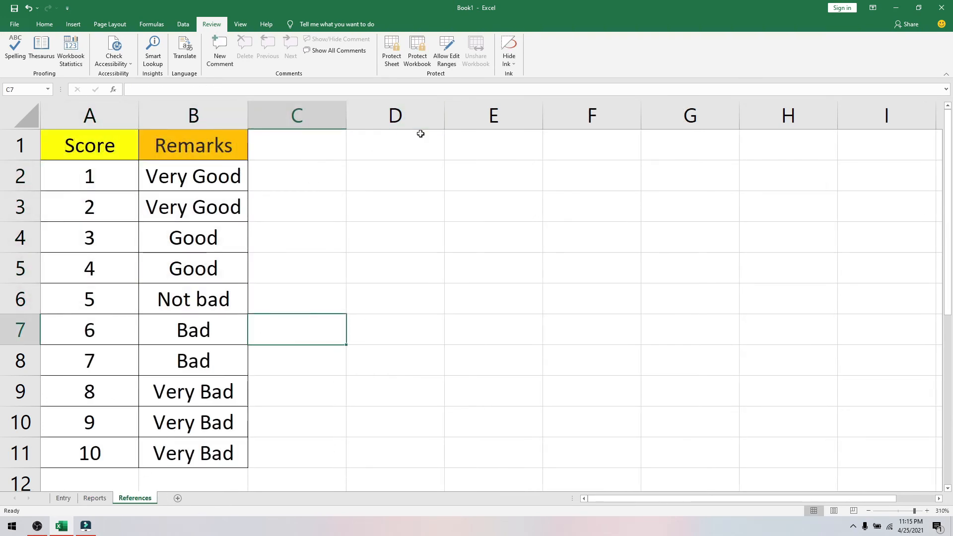
- Protect the References and Reports sheets with default Protect Sheet settings
click(396, 60)
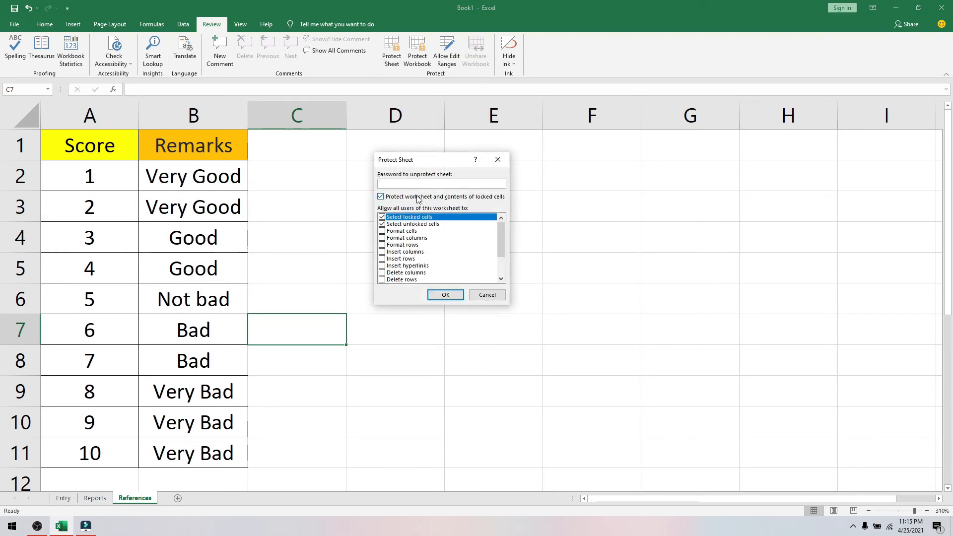
click(443, 295)
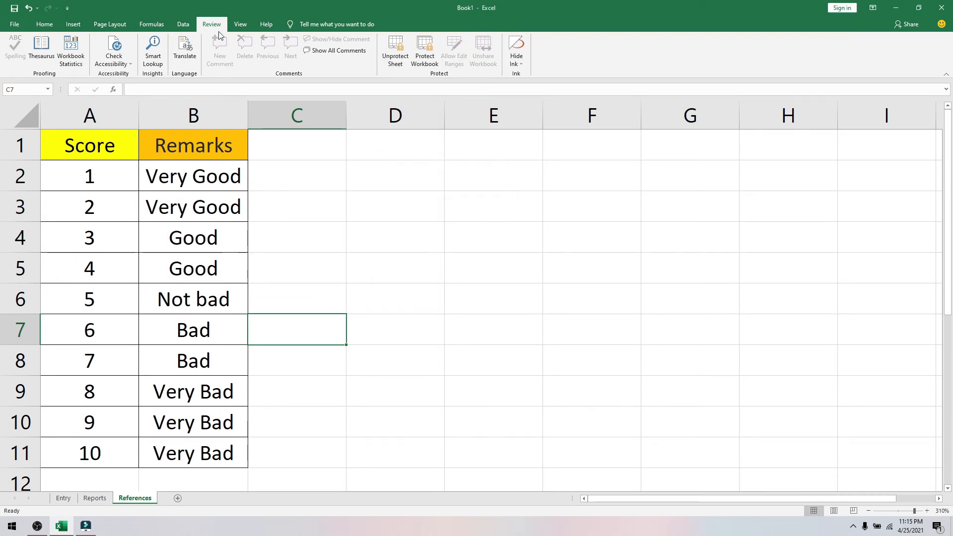
click(95, 498)
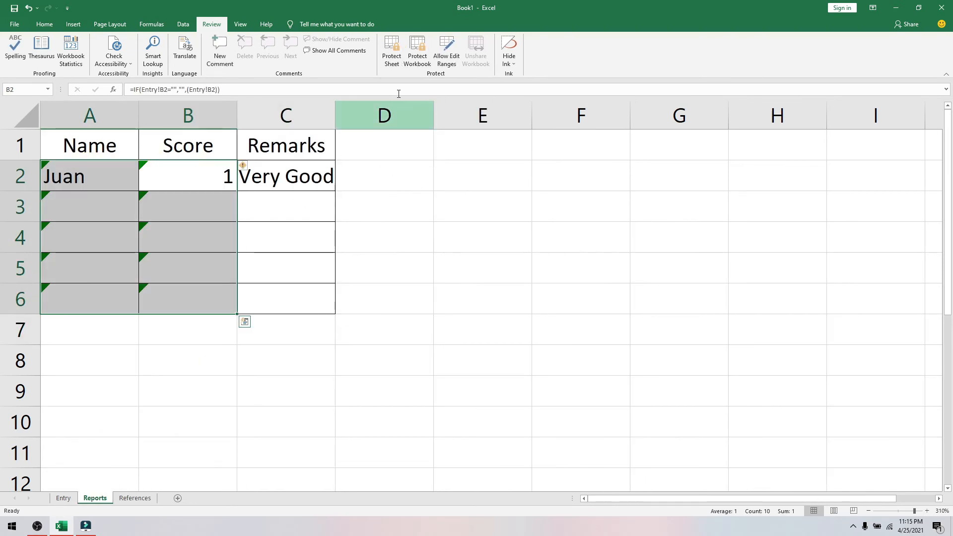
click(392, 52)
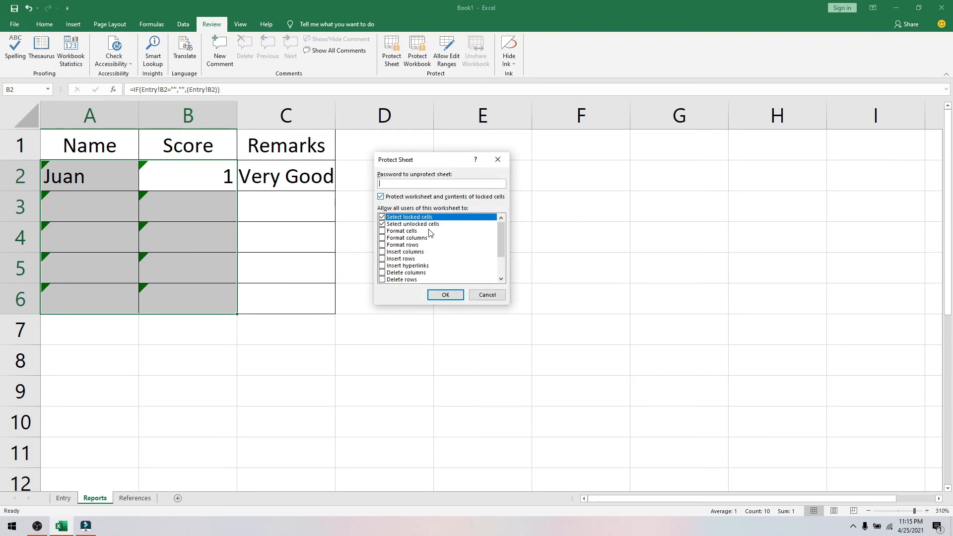
click(445, 296)
click(408, 330)
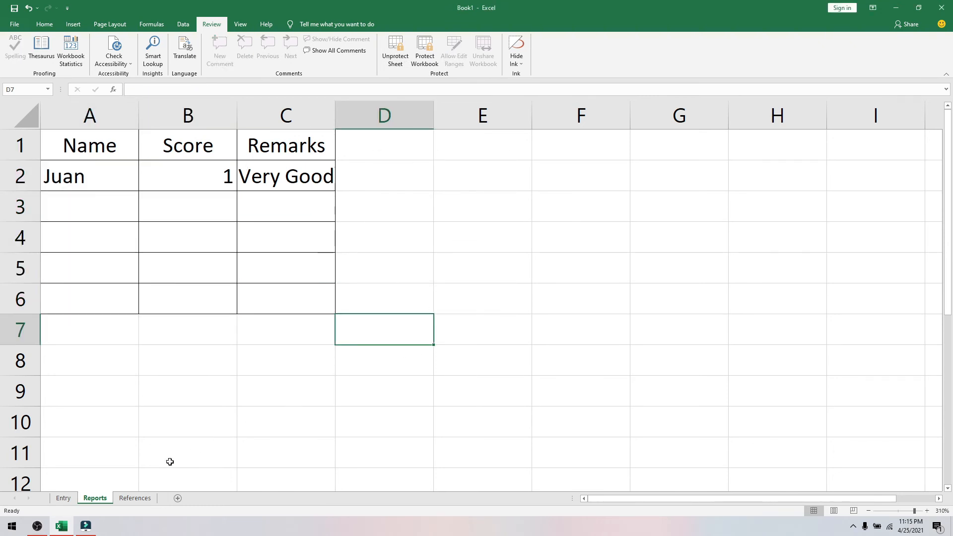
- Clear the test entries in Entry A2:C4
click(64, 498)
drag(245, 242, 85, 182)
key(Delete)
click(283, 258)
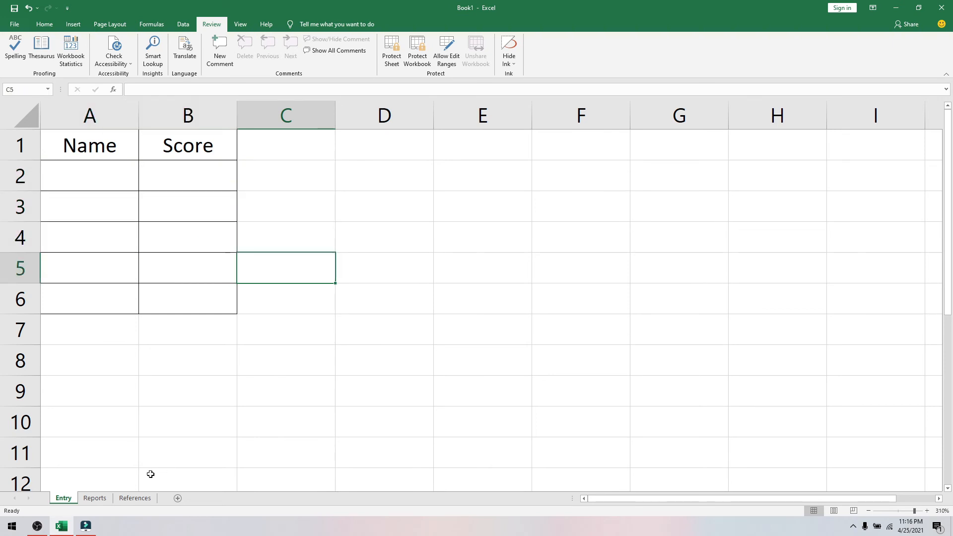
- Look over Reports and References, then select the Entry Score cells B2:B6
click(95, 498)
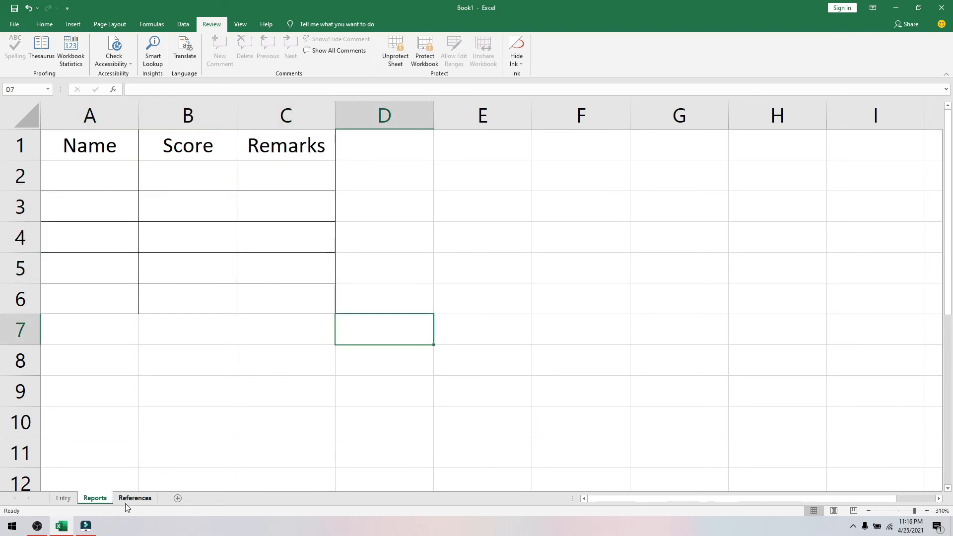
click(134, 498)
click(63, 498)
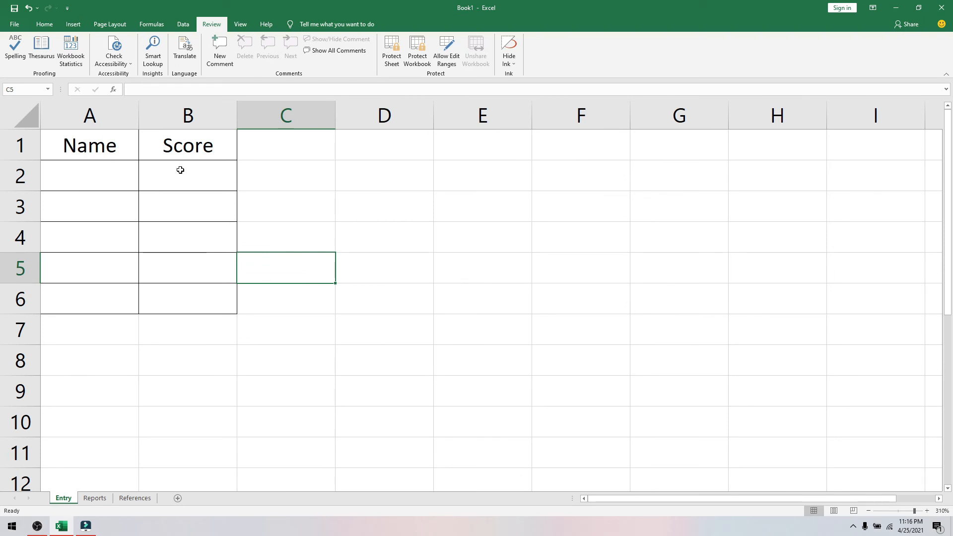
drag(181, 181, 198, 295)
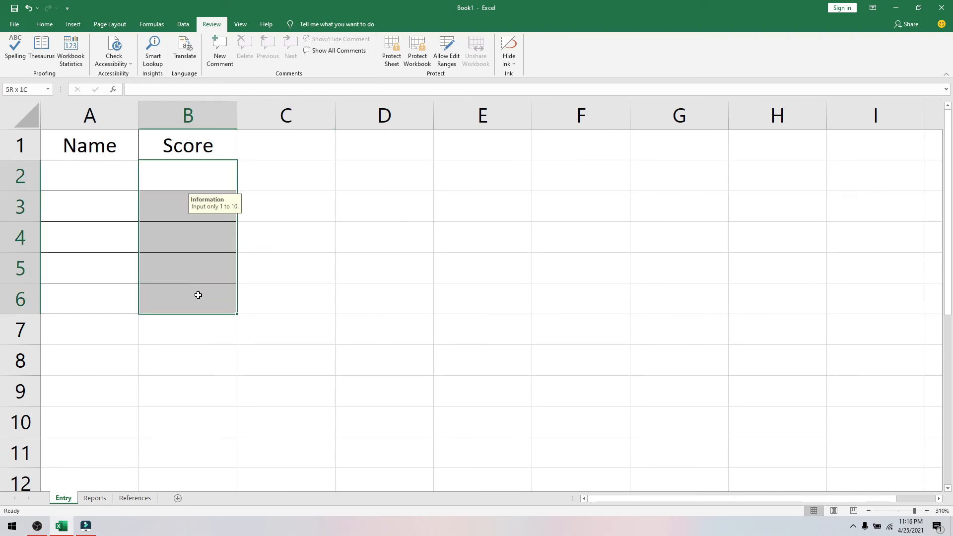
- In Data Validation, confirm whole numbers 1–10, the input message, and the 'Stop!' error alert
click(189, 27)
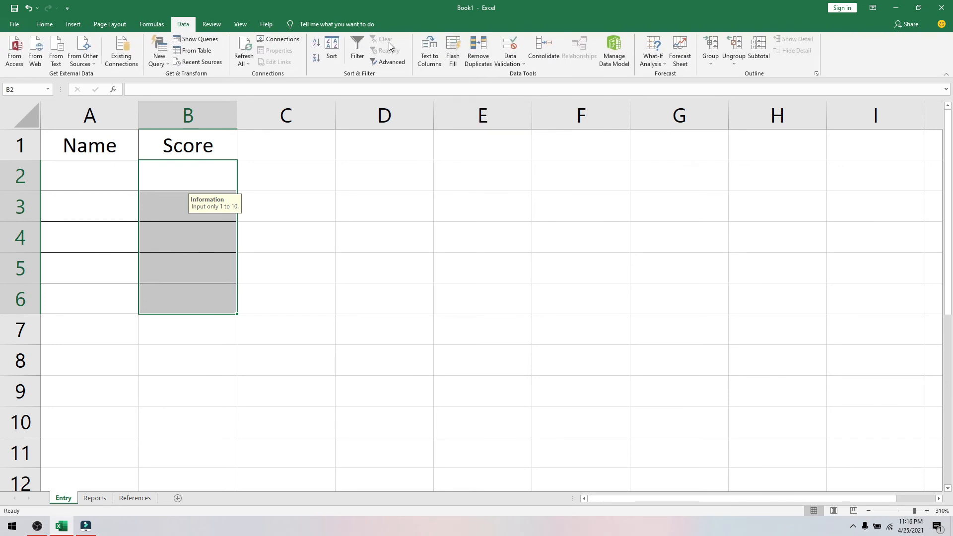
click(521, 64)
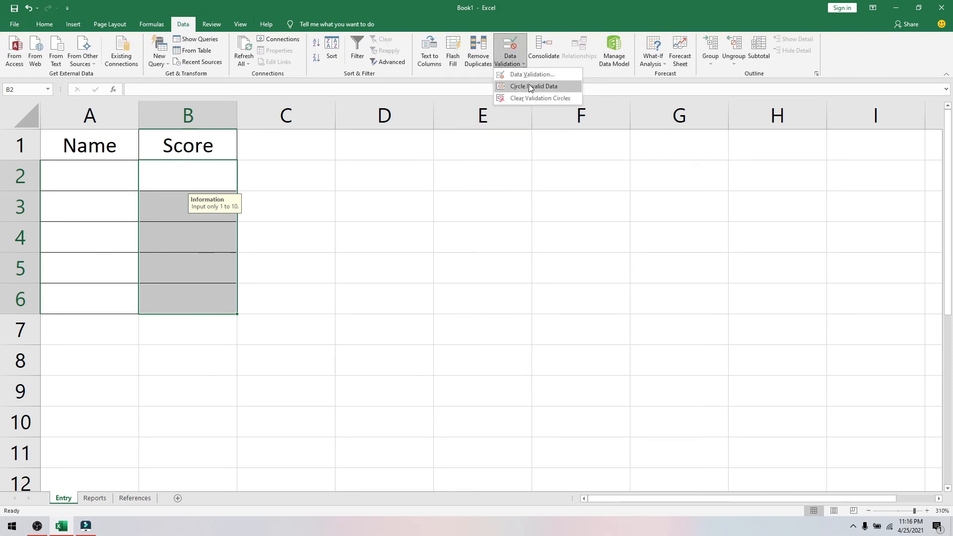
click(533, 80)
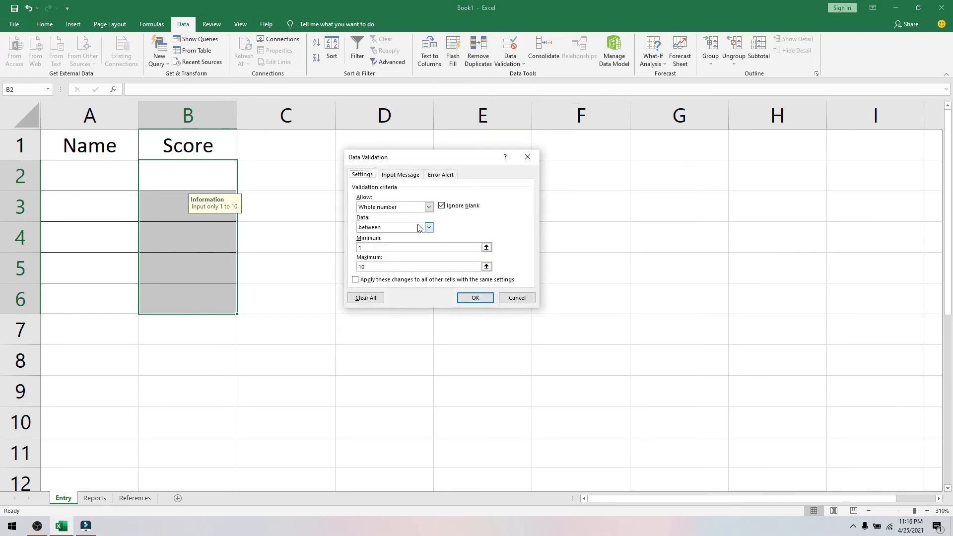
click(400, 176)
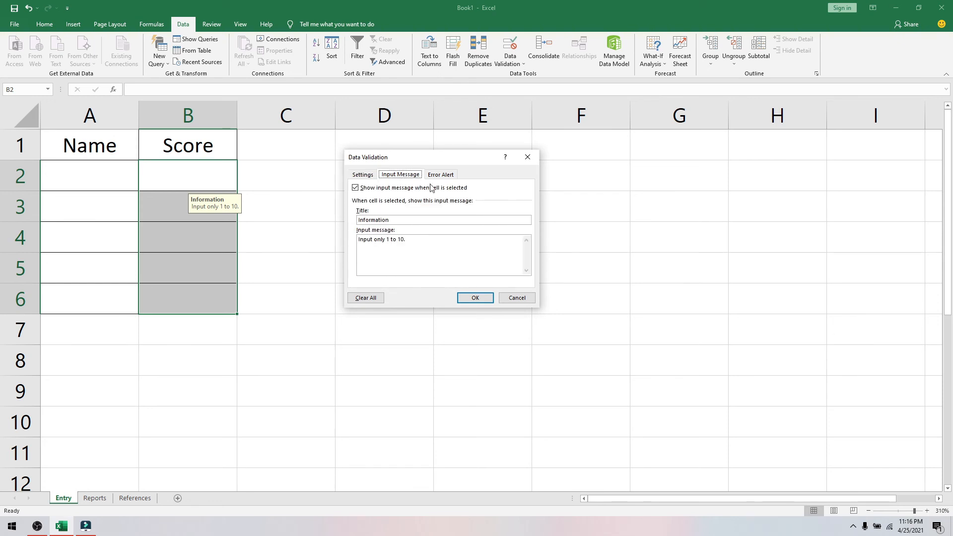
click(360, 174)
click(437, 175)
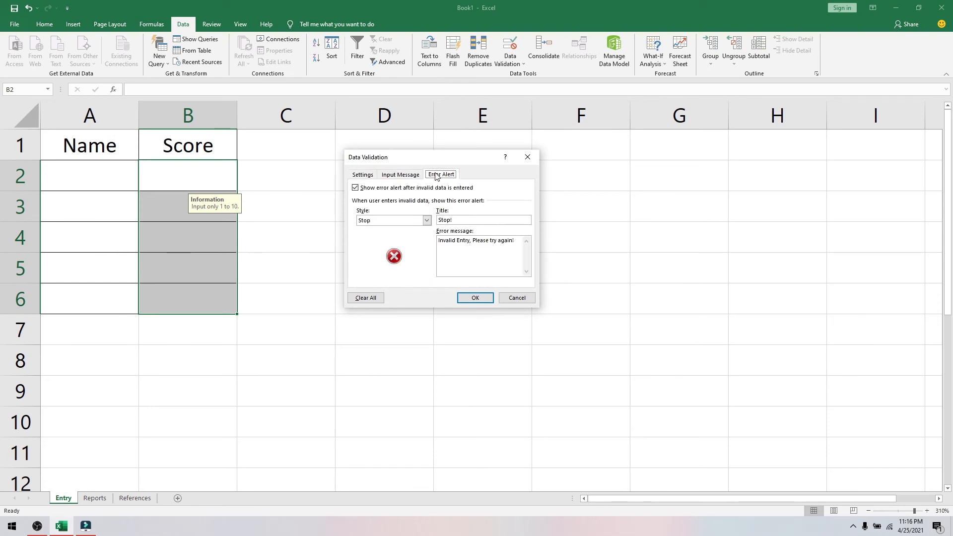
click(477, 301)
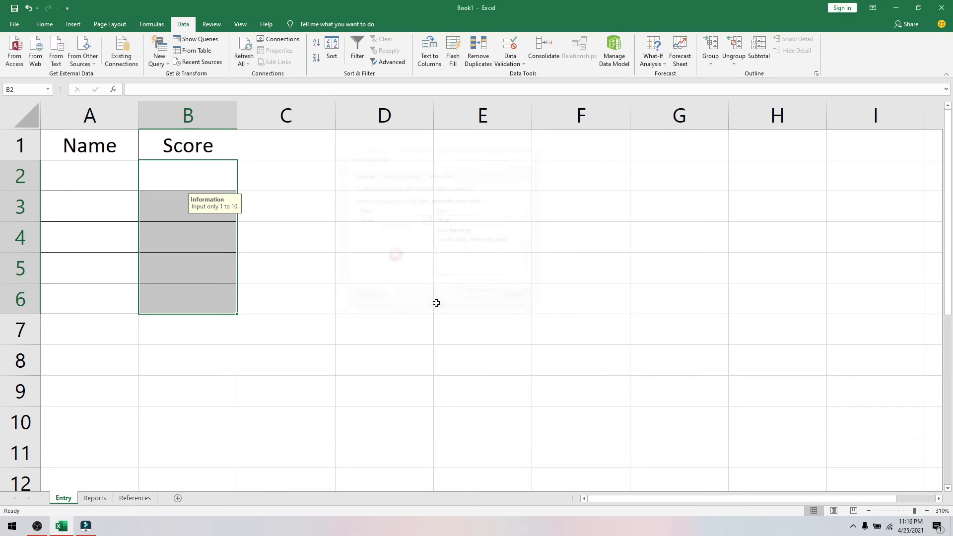
- Select score cells such as B5 and B6 to check their input tip appears
click(290, 328)
click(121, 180)
drag(169, 169, 222, 318)
click(258, 278)
click(185, 288)
click(192, 255)
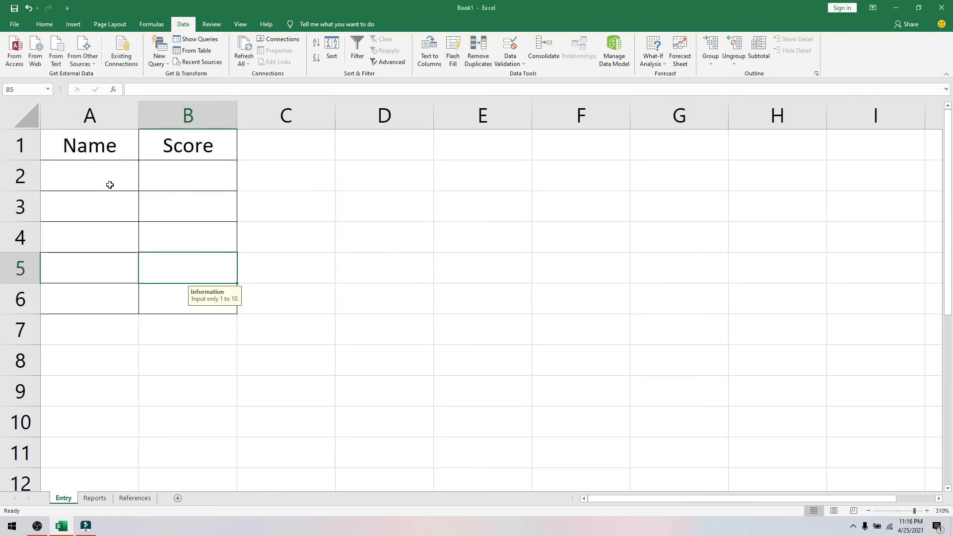
drag(103, 177, 134, 308)
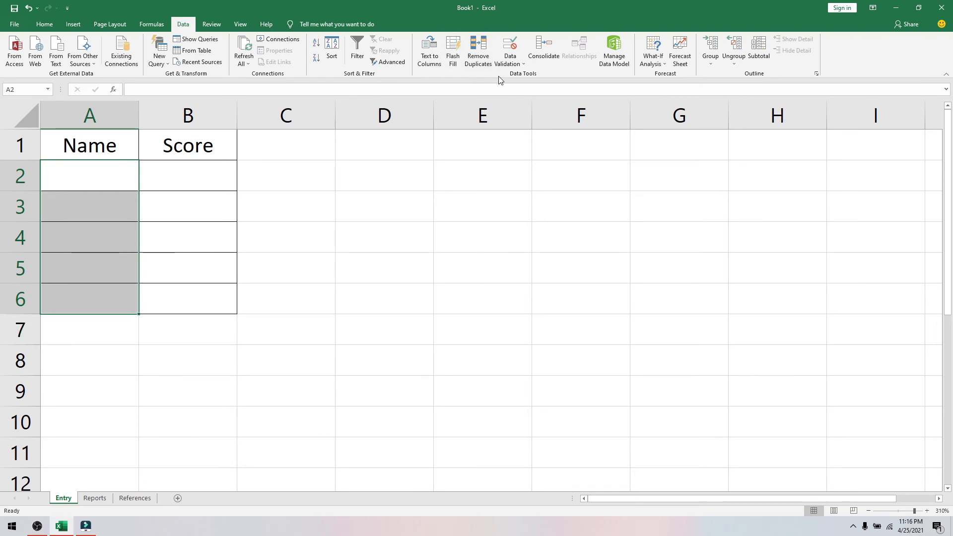
click(522, 68)
click(525, 75)
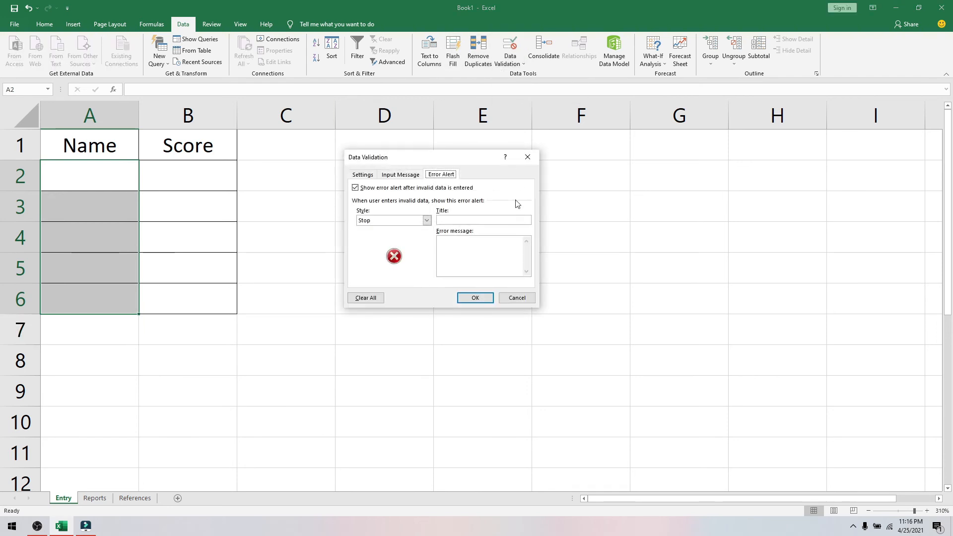
click(361, 174)
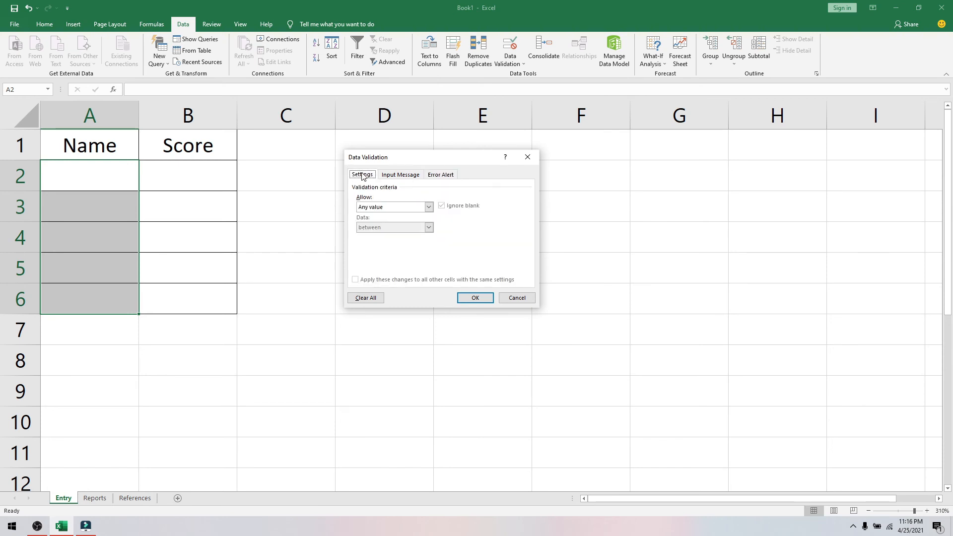
click(427, 206)
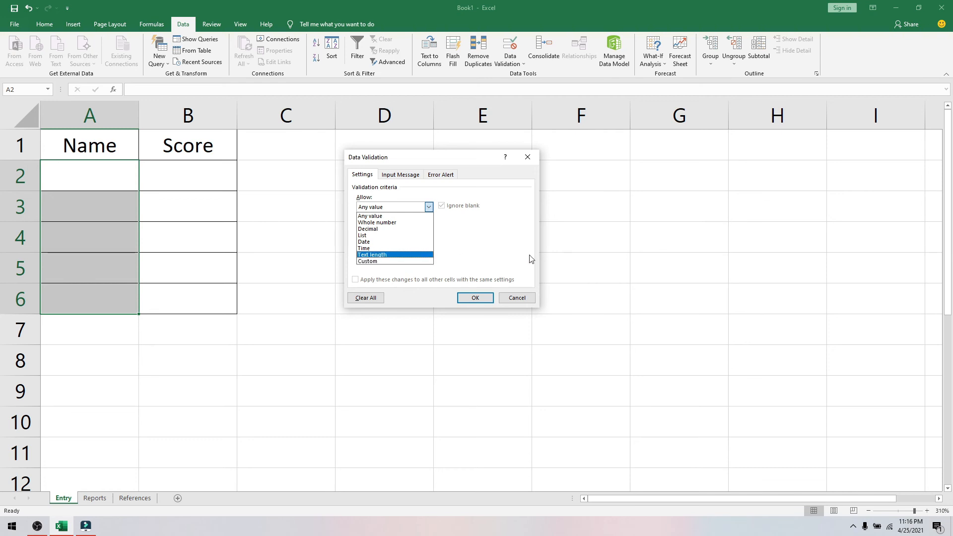
click(525, 303)
click(517, 298)
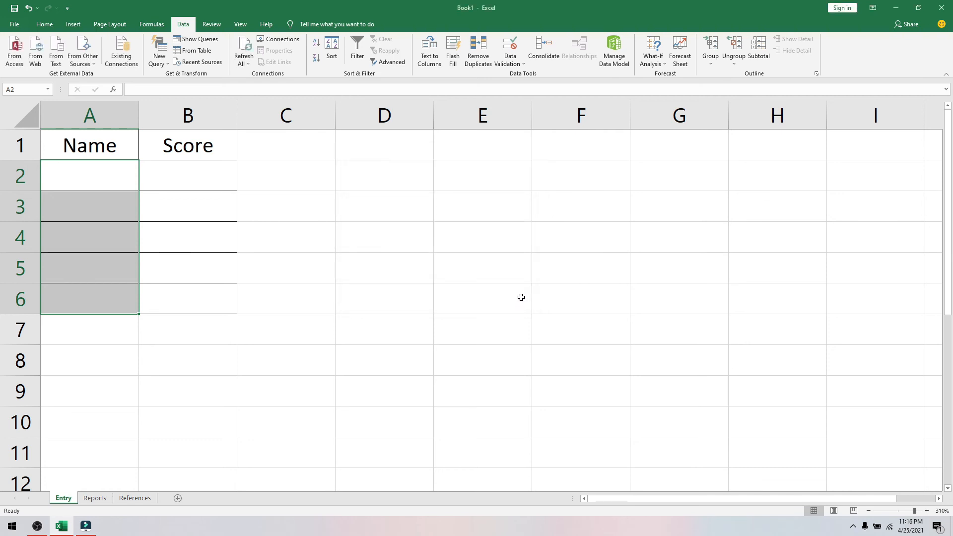
click(207, 243)
click(200, 168)
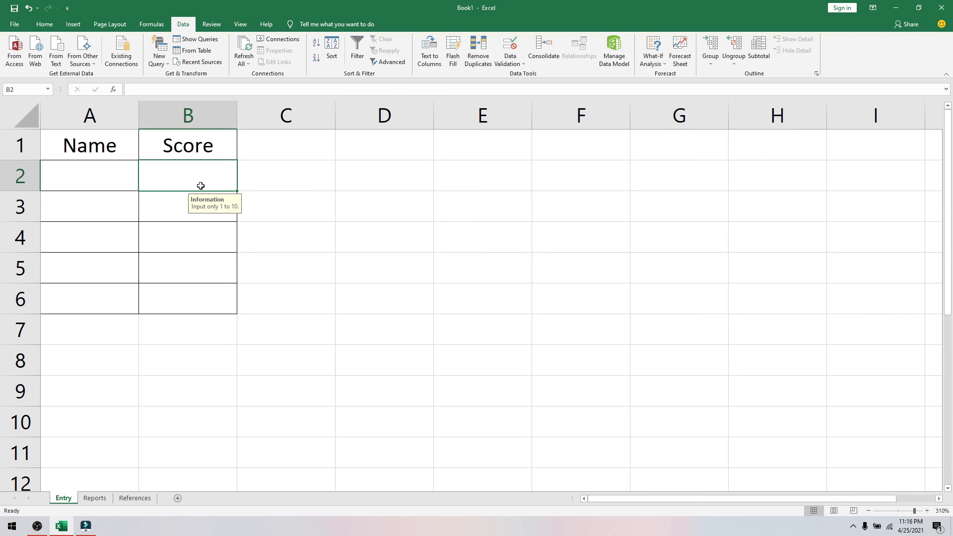
text(11)
key(Return)
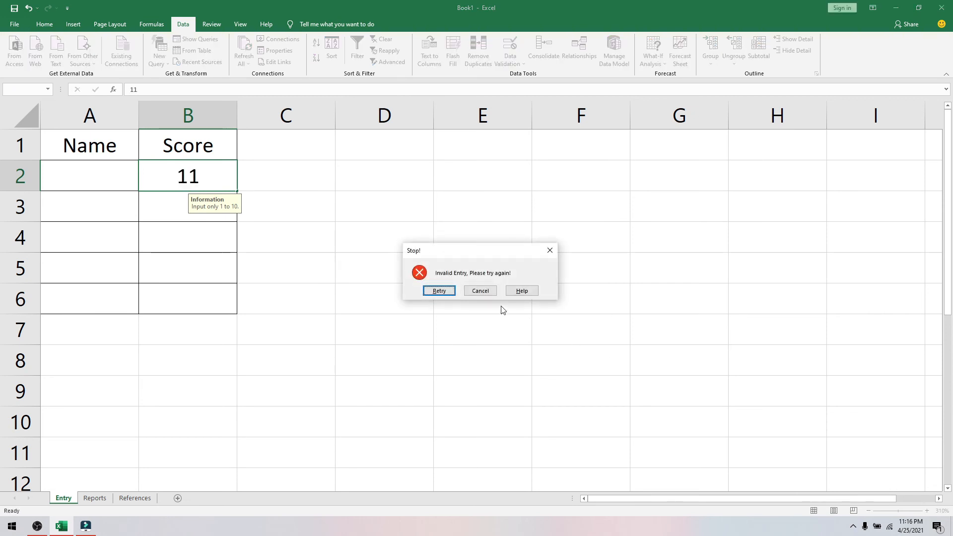
click(481, 291)
click(192, 300)
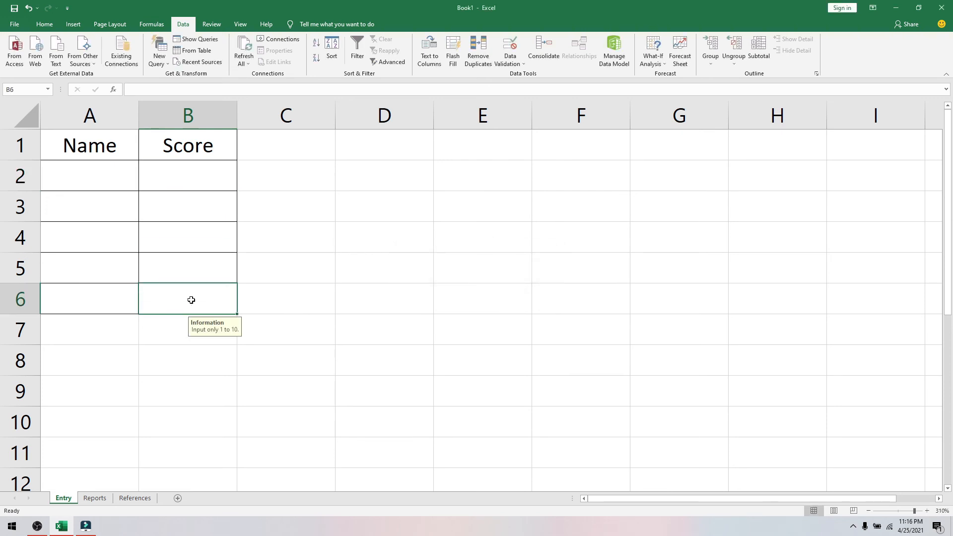
text(0)
key(Return)
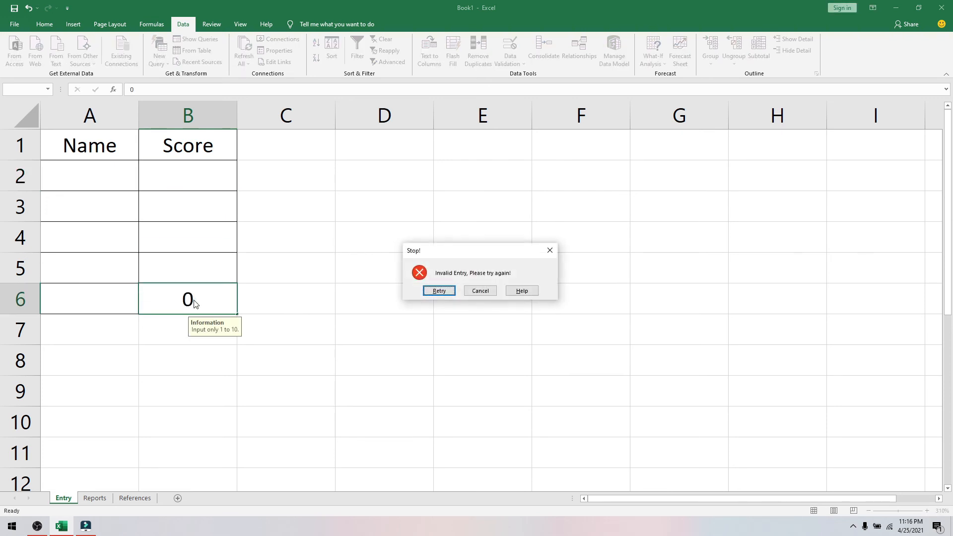
click(480, 293)
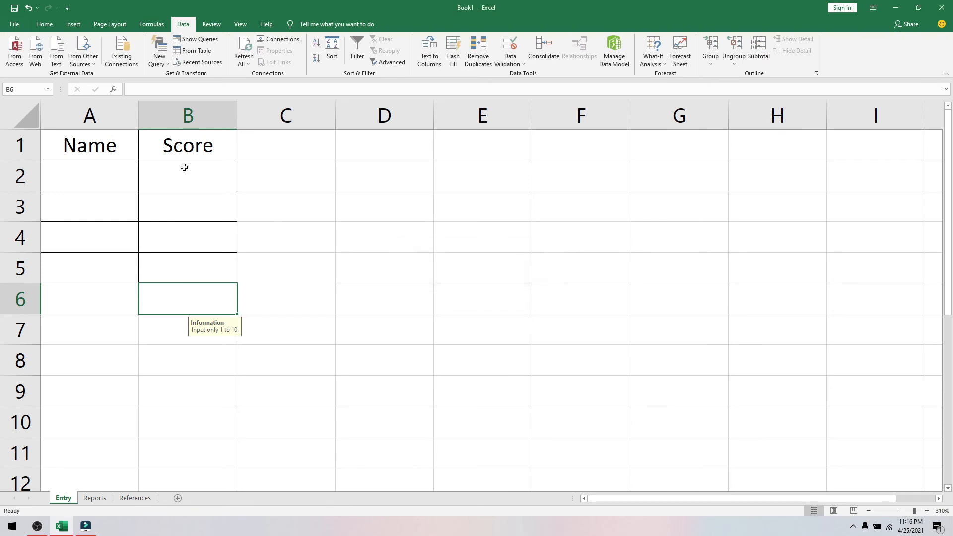
- Clear the Locked protection option on input cells A2:B6
drag(70, 171, 207, 300)
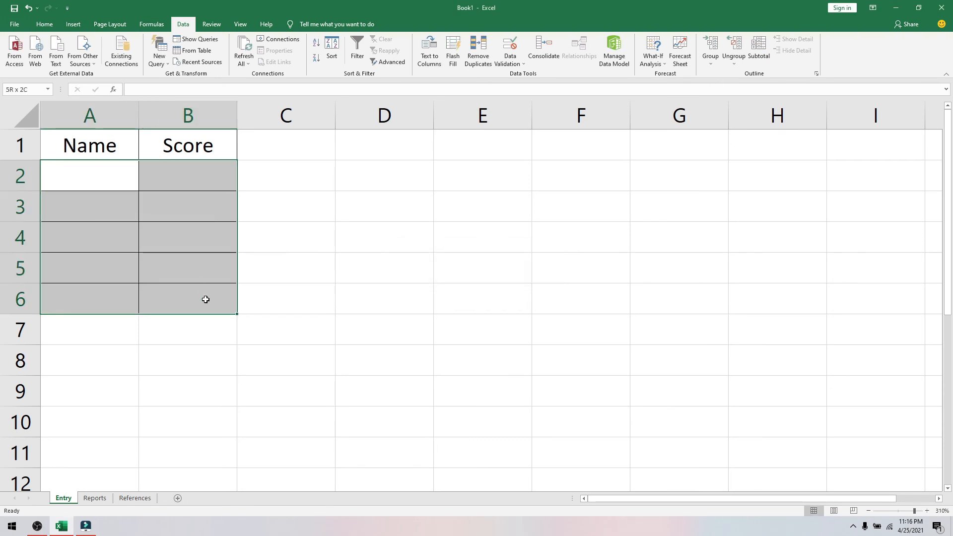
right_click(206, 301)
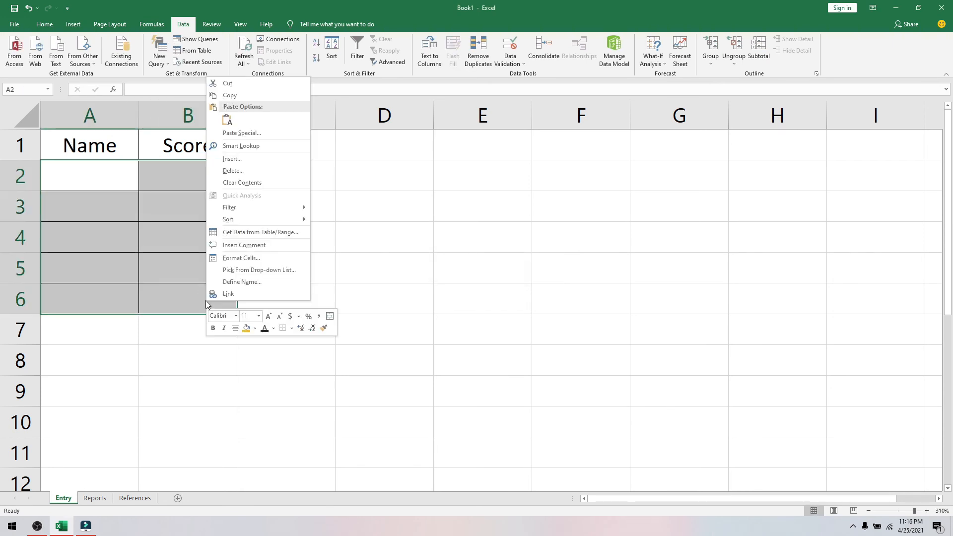
click(258, 258)
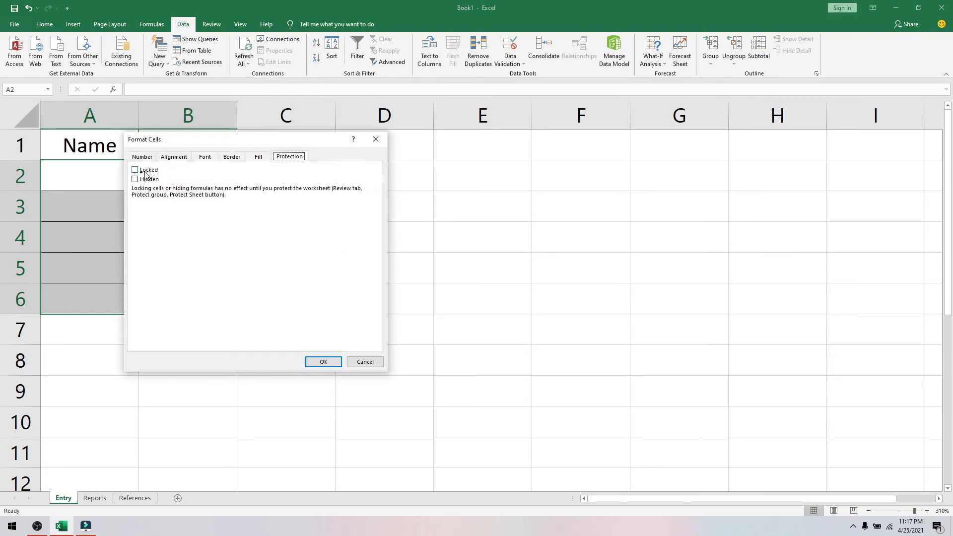
click(323, 362)
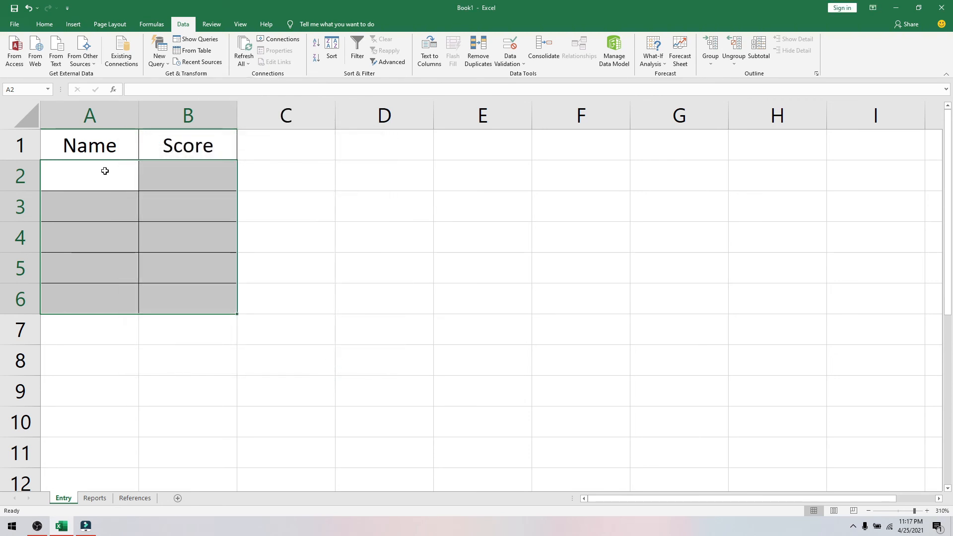
- Verify header cell A1 is still Locked, then reselect A2:B6
click(66, 145)
right_click(66, 145)
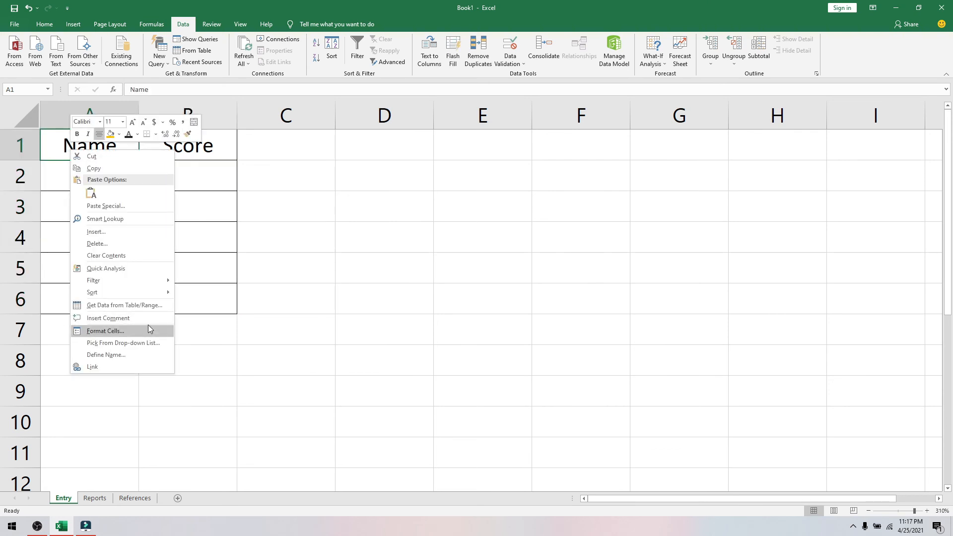
click(129, 331)
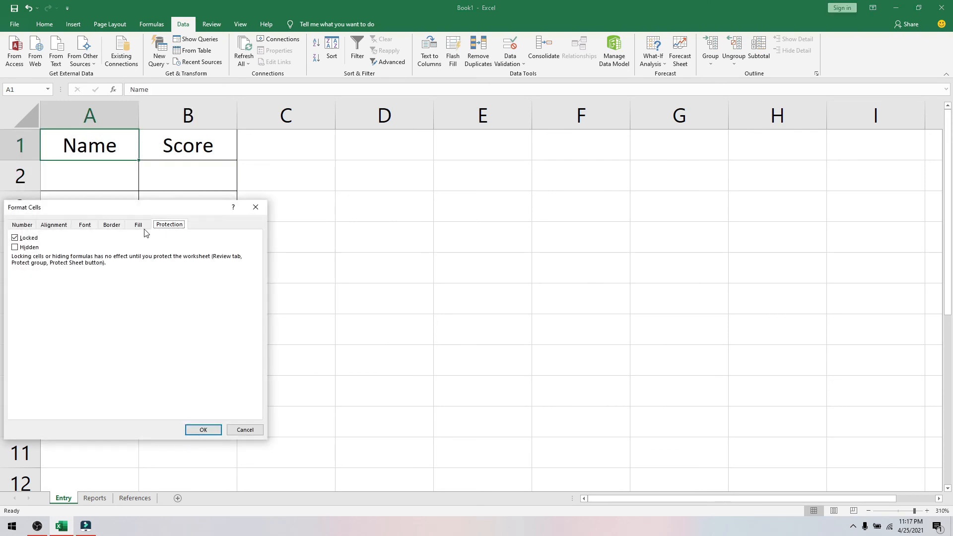
click(256, 207)
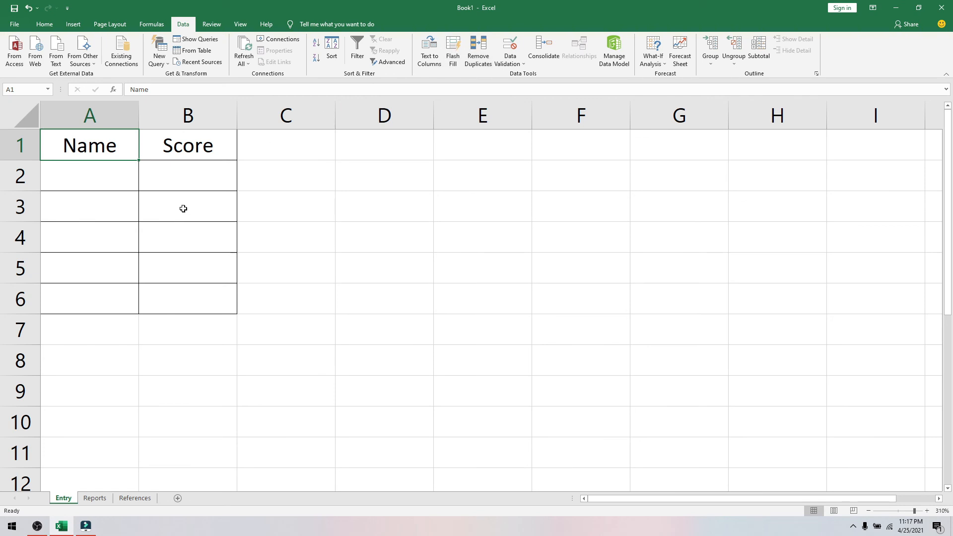
click(240, 228)
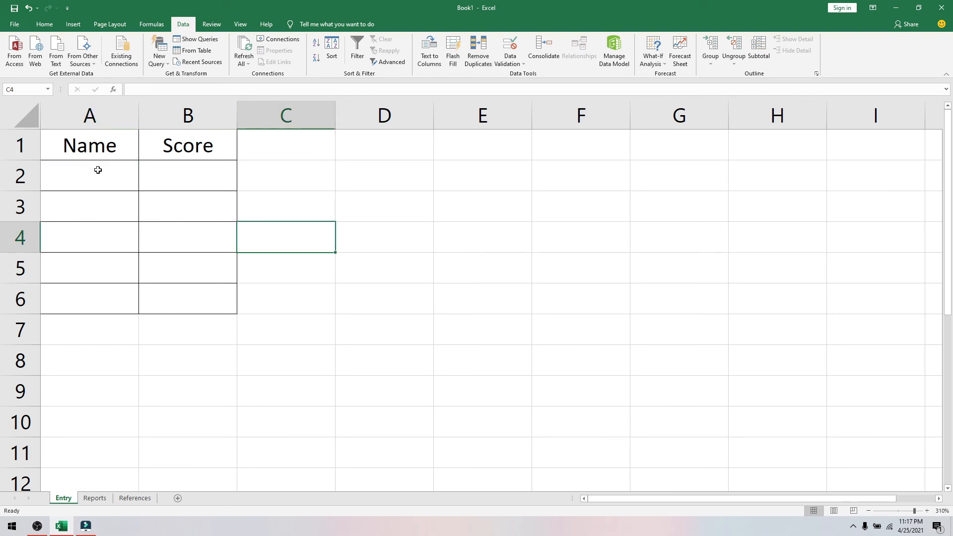
drag(96, 170, 191, 304)
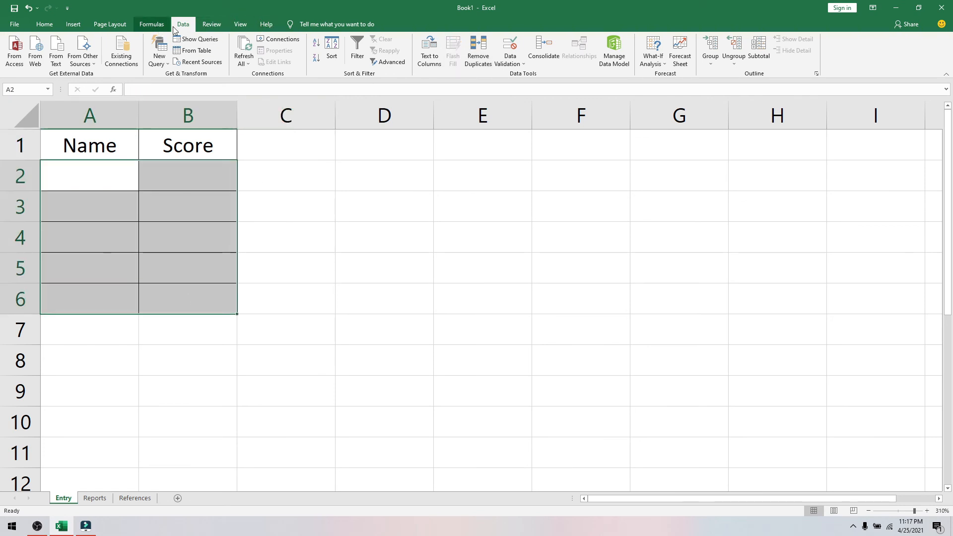
- Protect the Entry sheet with default Protect Sheet settings
click(211, 24)
click(391, 55)
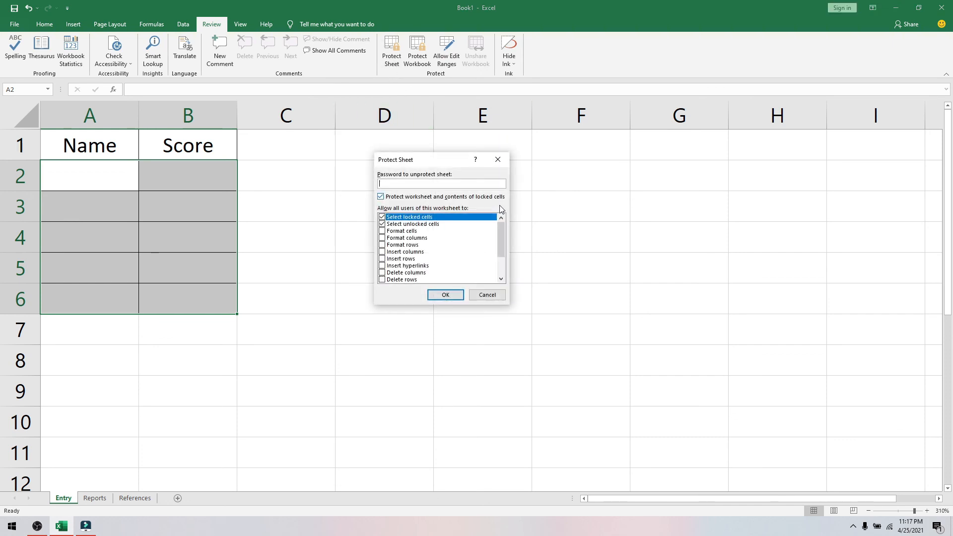
click(450, 296)
click(369, 338)
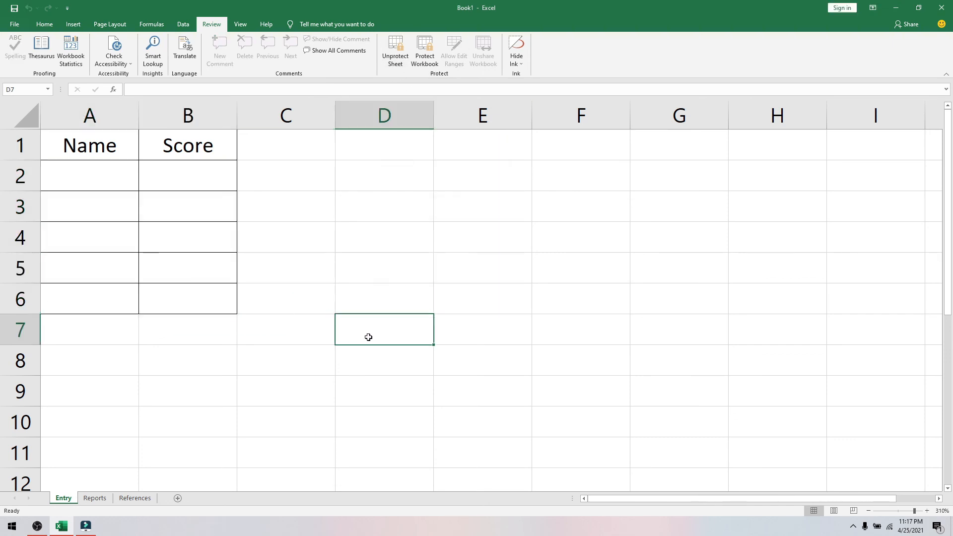
- Confirm header A1 now refuses edits, then select input cell A2
double_click(88, 136)
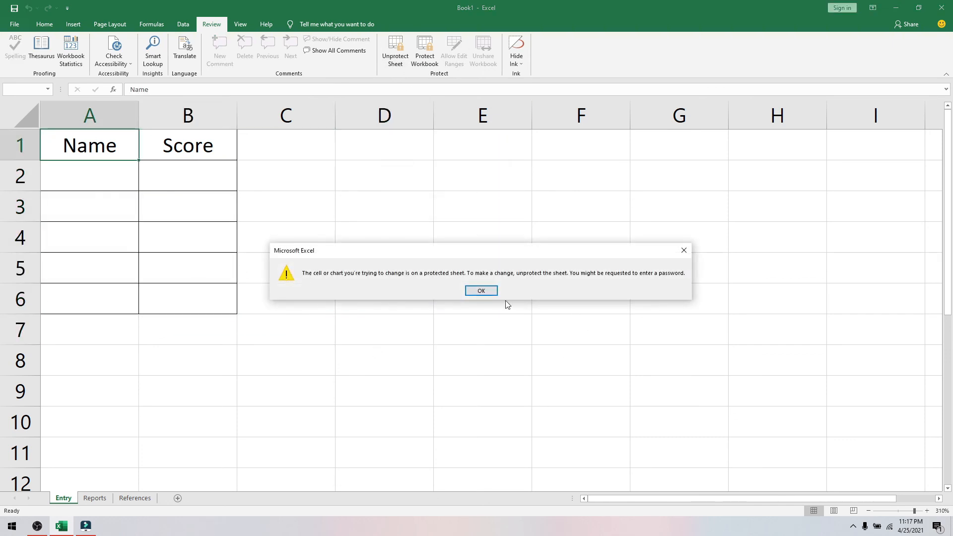
click(475, 292)
click(74, 184)
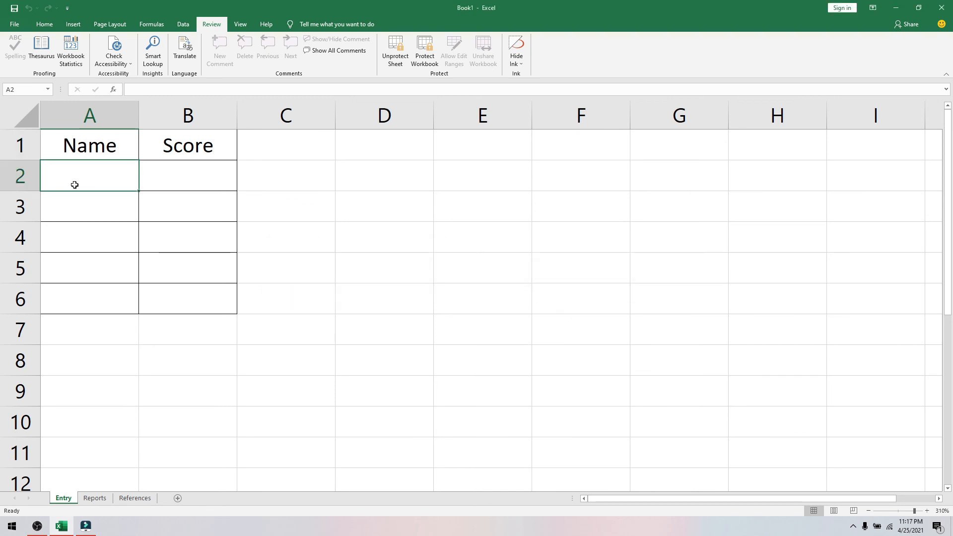
- Enter the sample names Juan, Pedro, A, B and C down the Name column
text(JUan)
key(Return)
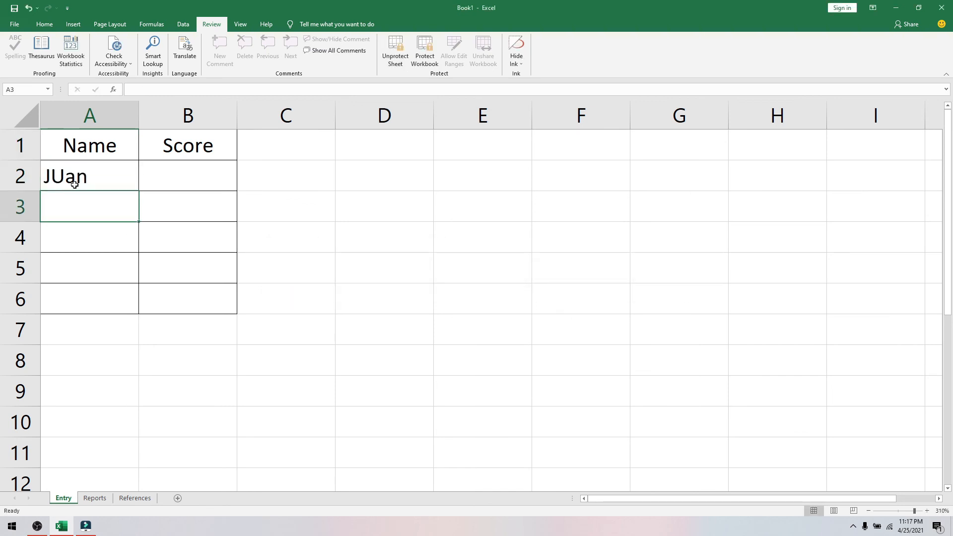
text(Pedrp)
key(BackSpace)
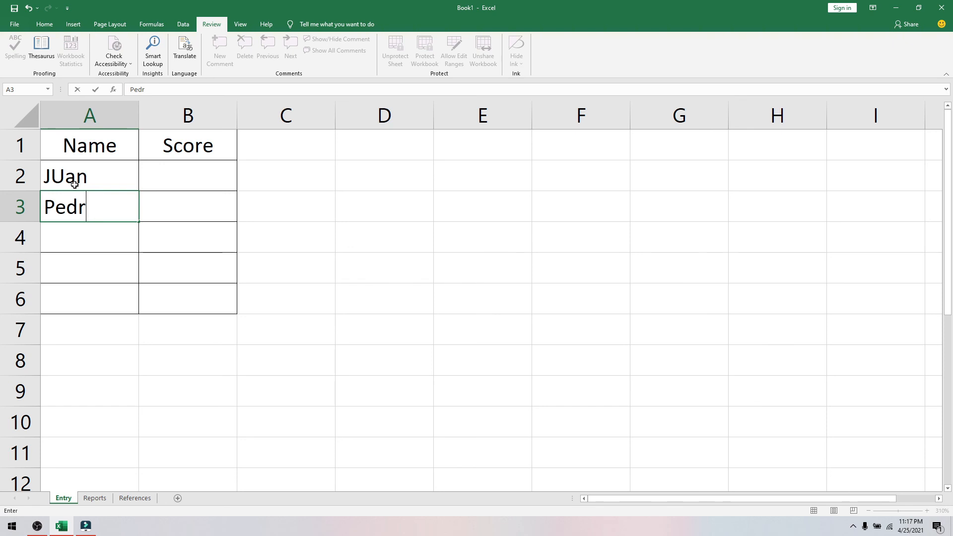
text(o)
key(Return)
text(A)
key(Return)
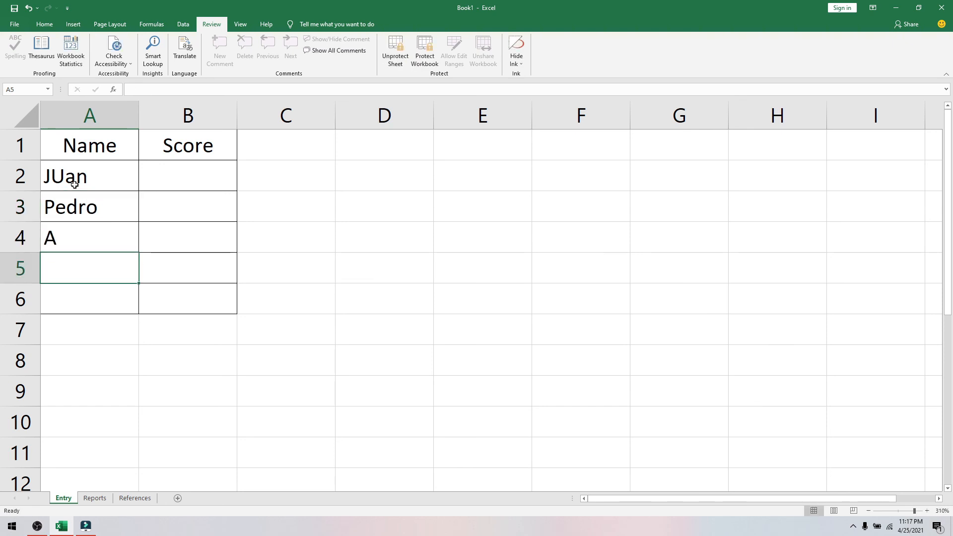
text(B)
key(Return)
text(C)
- On the Entry sheet, enter scores 1, 2, 5, 7 and 8 in B2:B6
click(94, 498)
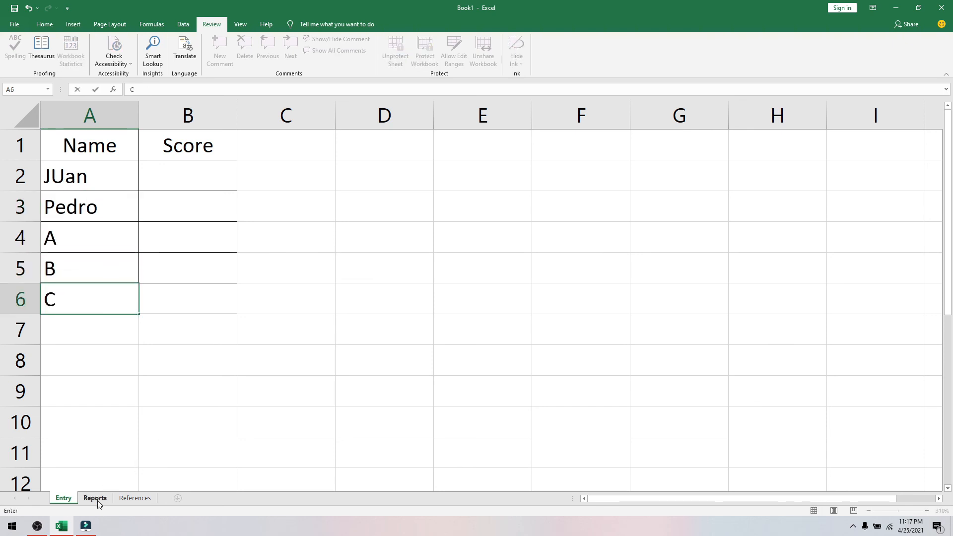
click(64, 499)
click(196, 178)
text(1)
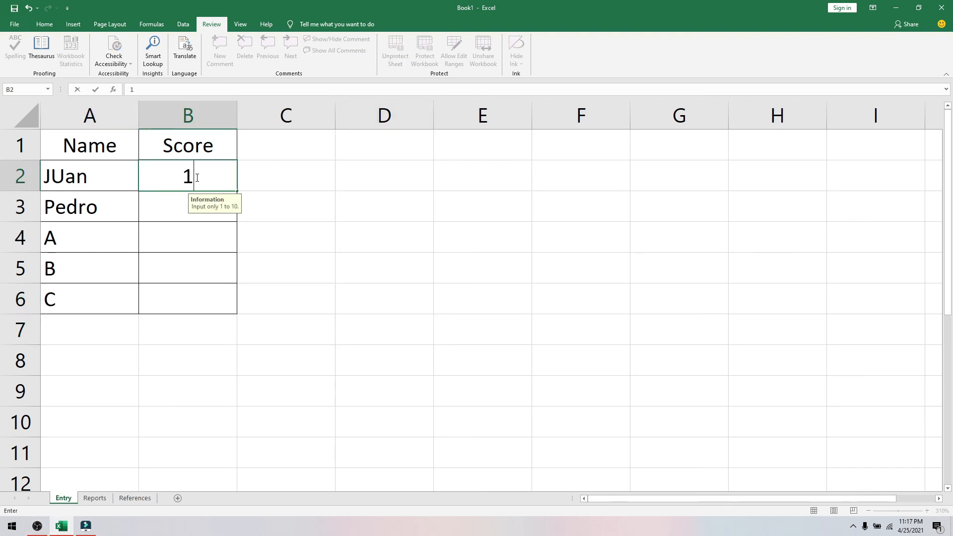
key(Return)
text(2)
key(Return)
text(5)
key(Return)
text(7)
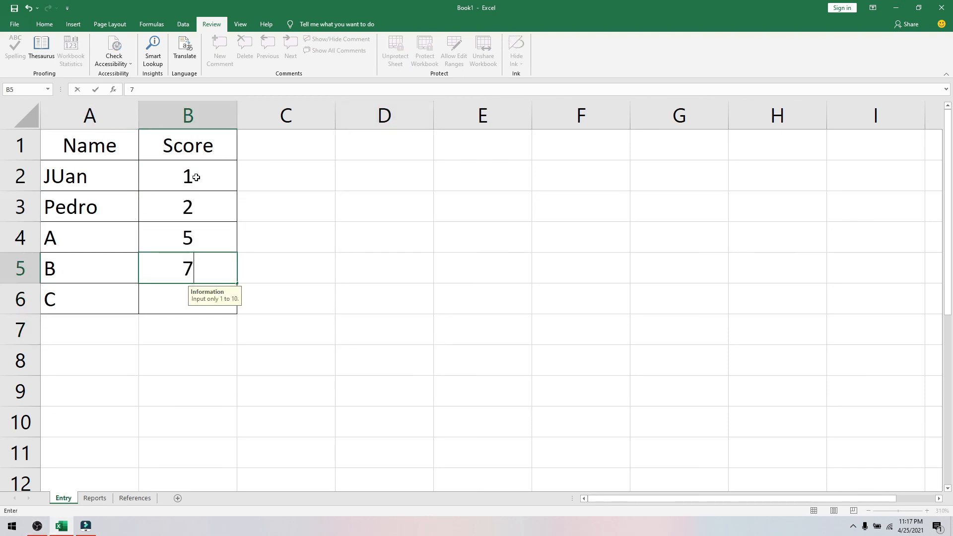
key(Return)
text(8)
key(Return)
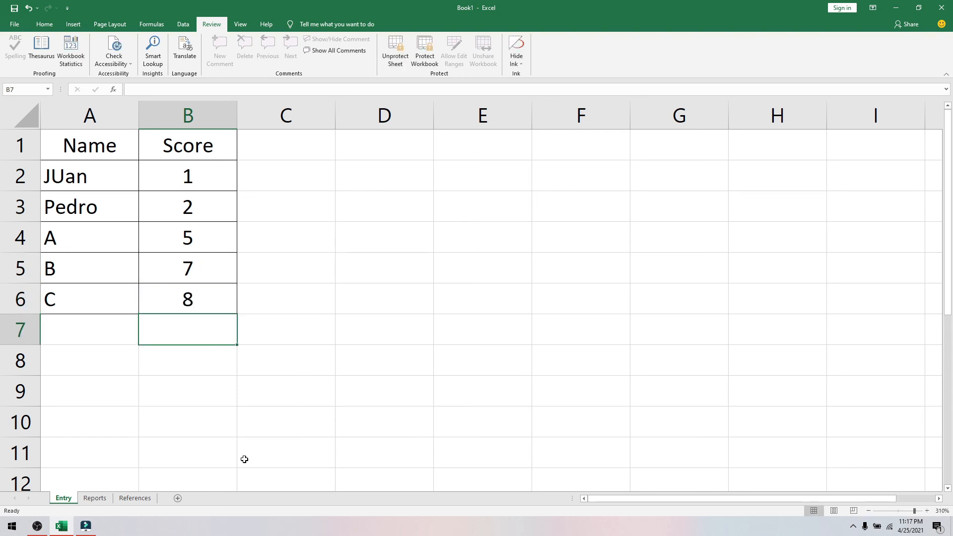
- Compare the Reports remarks against the References lookup table
click(95, 497)
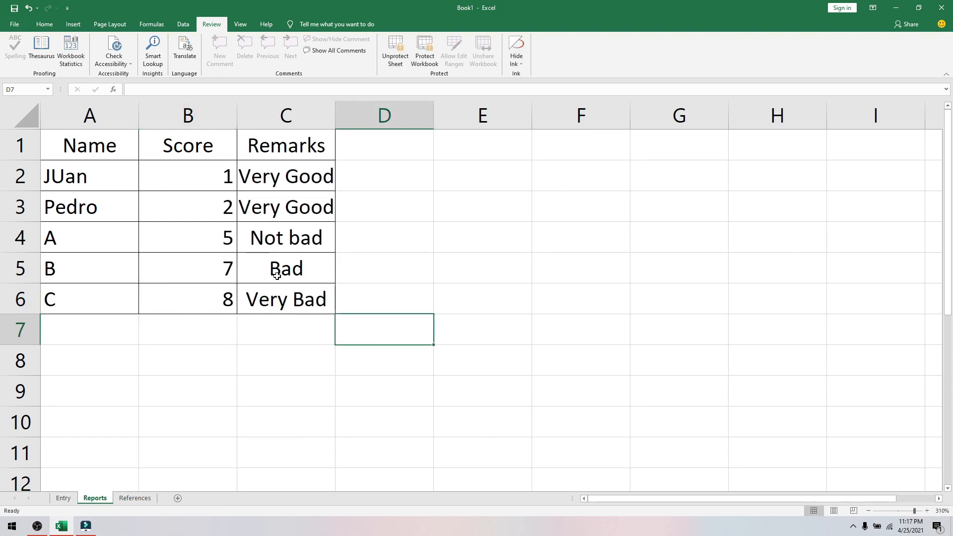
click(144, 499)
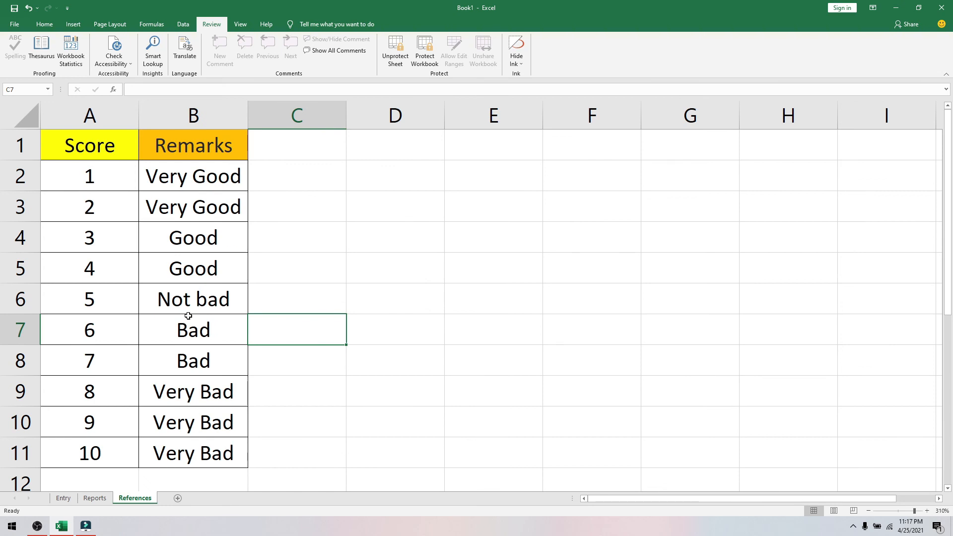
click(96, 498)
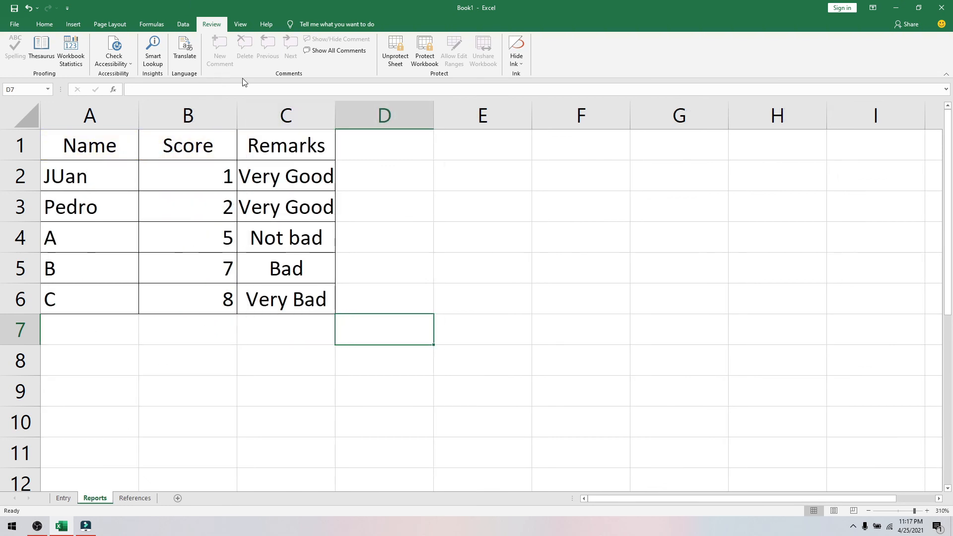
click(134, 499)
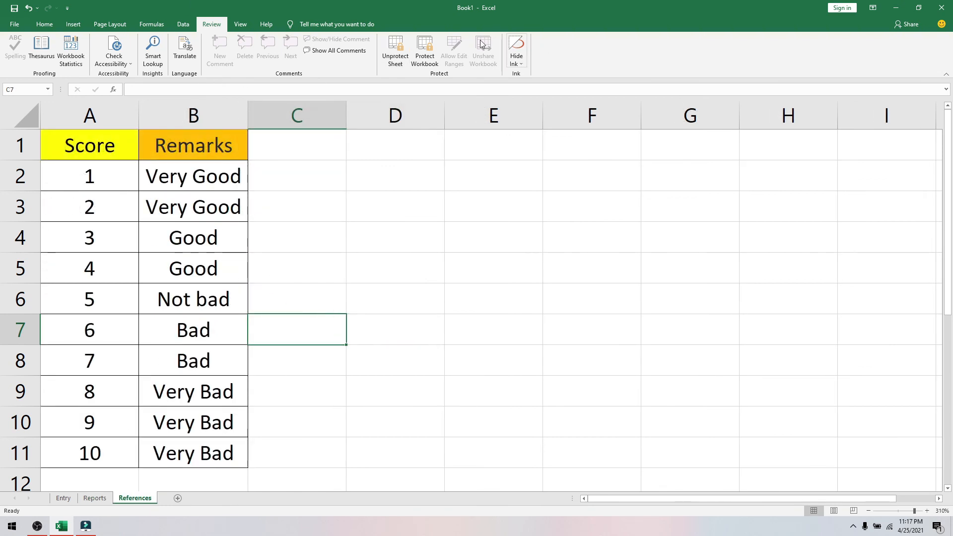
- Change the References remarks for scores 6 and 7 to BBB and confirm Reports shows BBB
drag(209, 329, 209, 360)
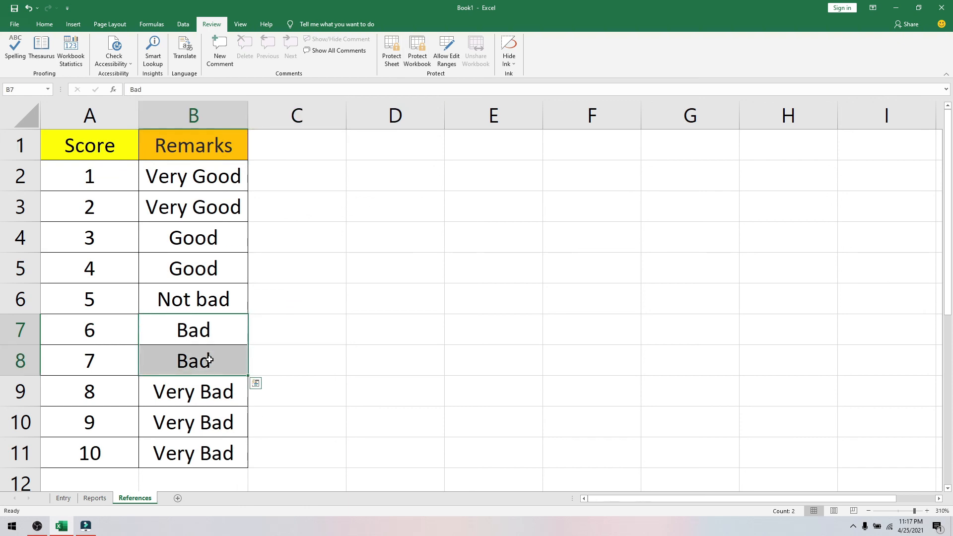
text(BBB)
click(209, 360)
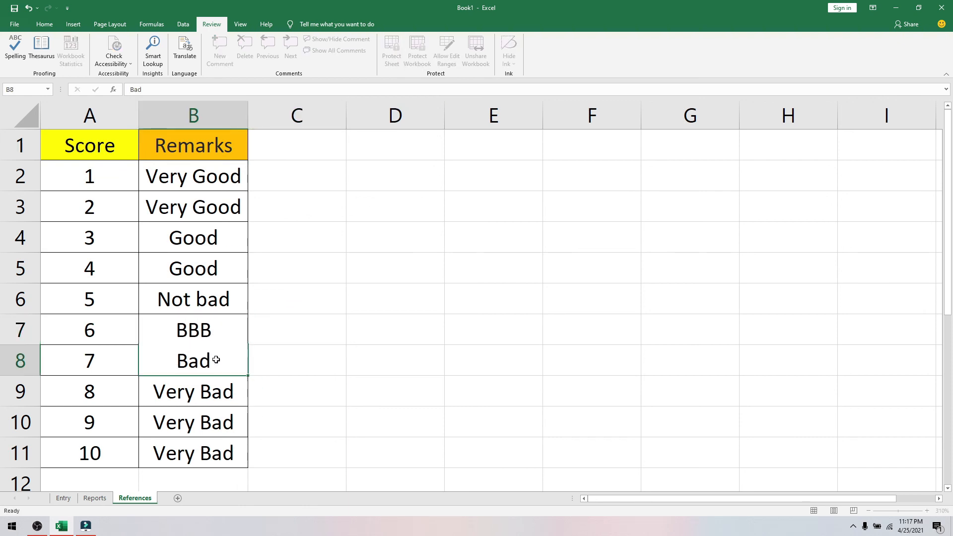
text(BB)
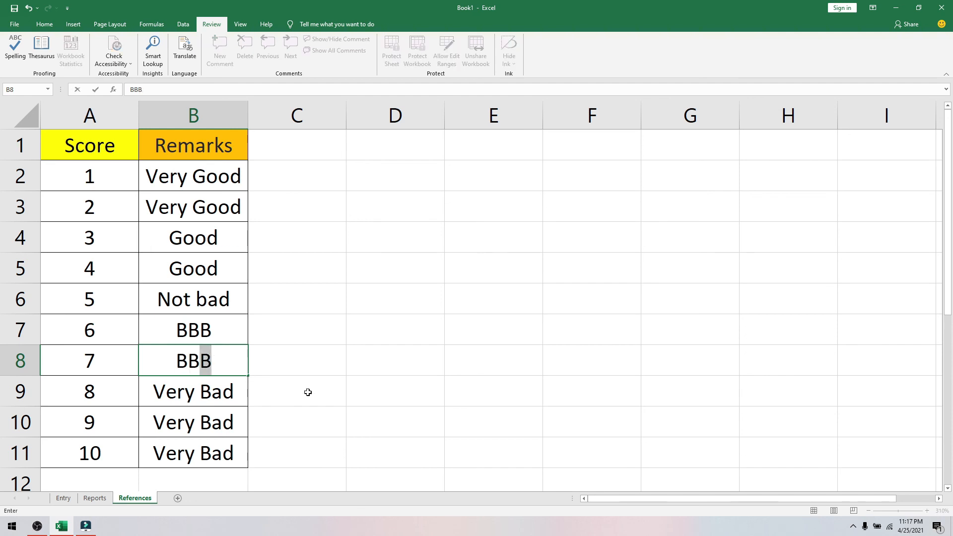
click(308, 392)
click(94, 498)
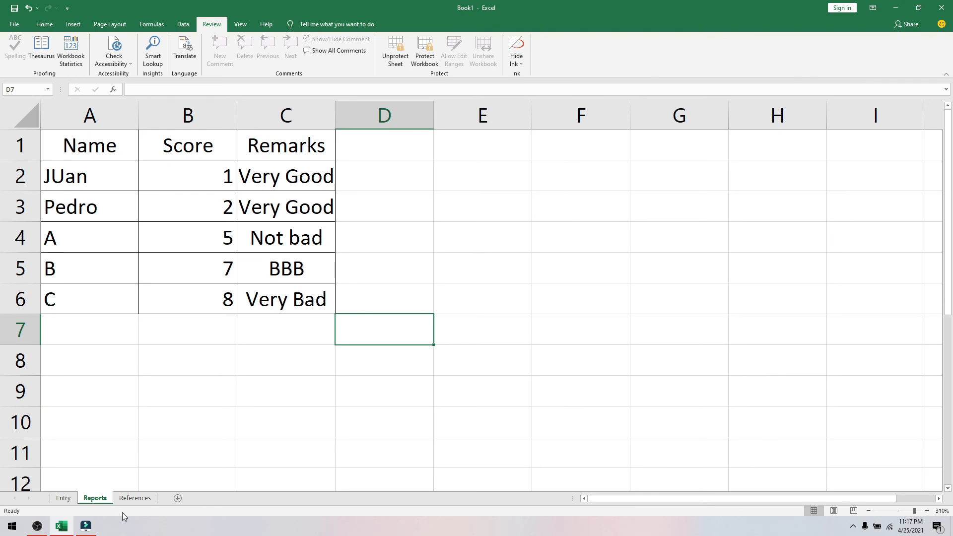
click(132, 498)
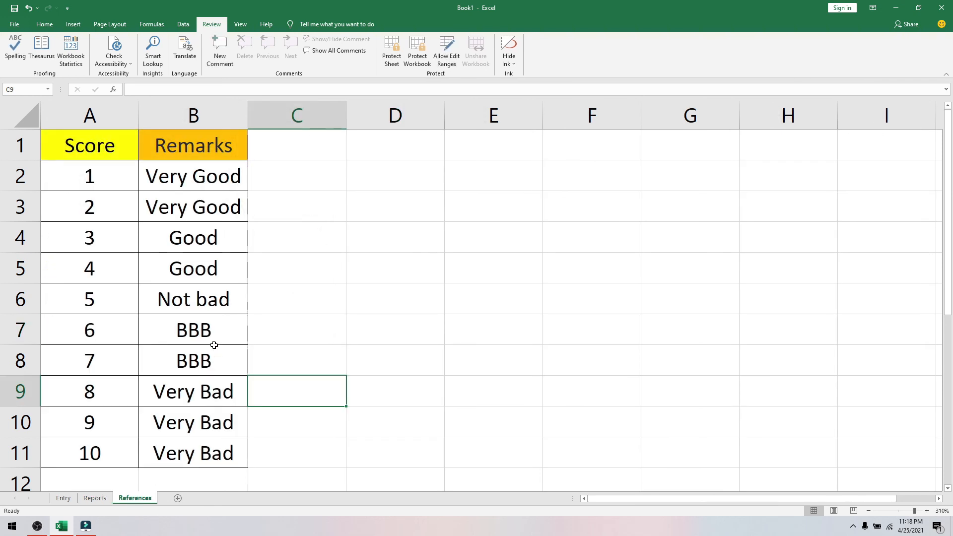
- Undo both remark edits so scores 6 and 7 map to Bad again
click(193, 341)
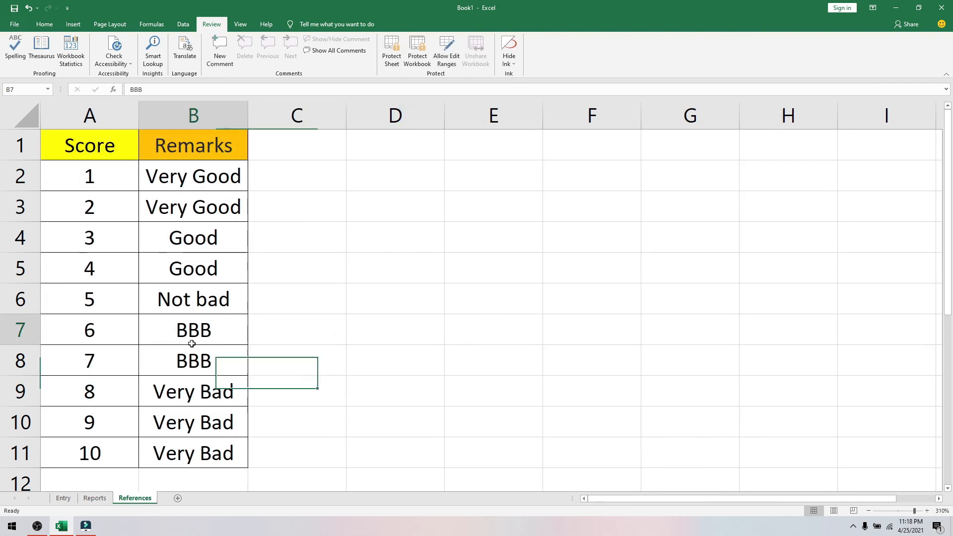
key(ctrl+z)
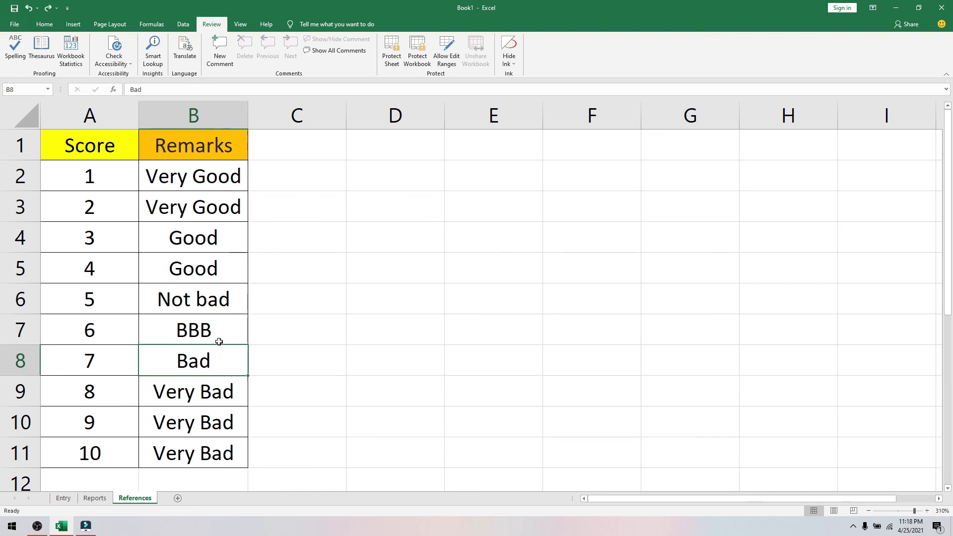
key(ctrl+z)
click(291, 326)
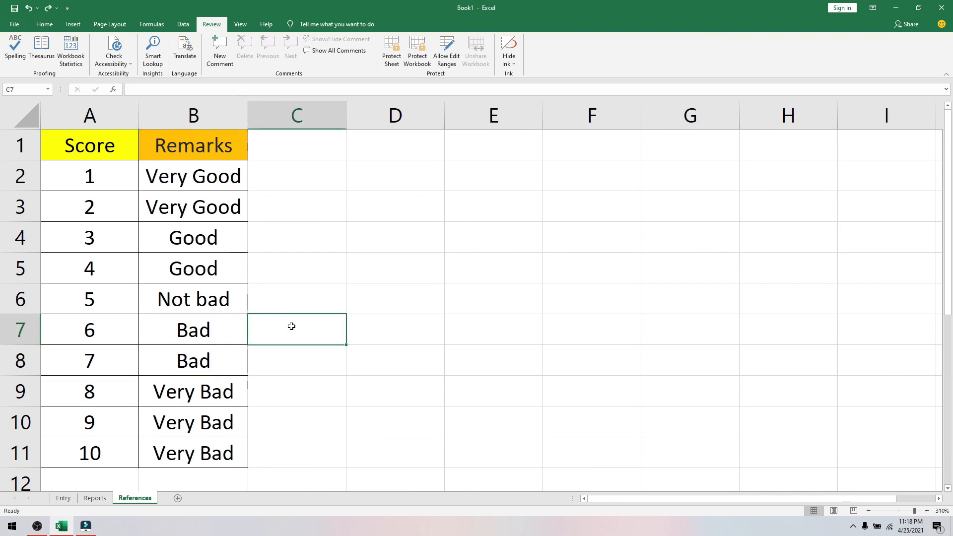
- Protect the References sheet and return to the Entry sheet
click(392, 52)
click(441, 293)
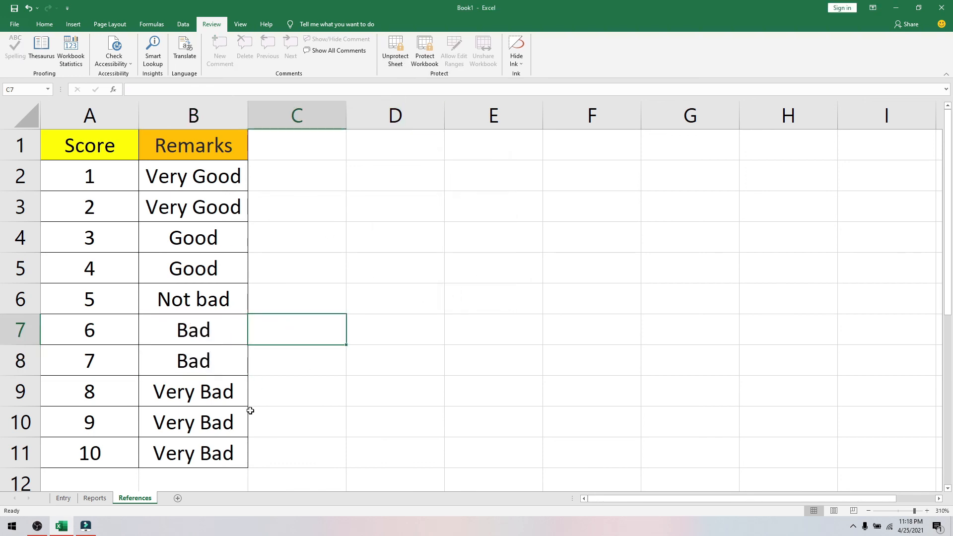
click(94, 498)
click(62, 498)
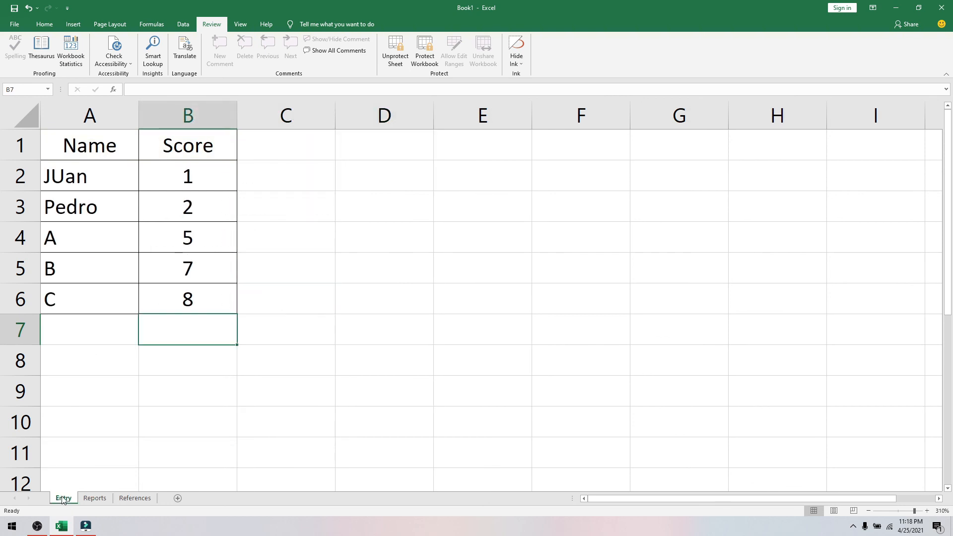
- Unprotect the Reports sheet and inspect C2's References lookup formula, keeping the Very Good result
click(94, 498)
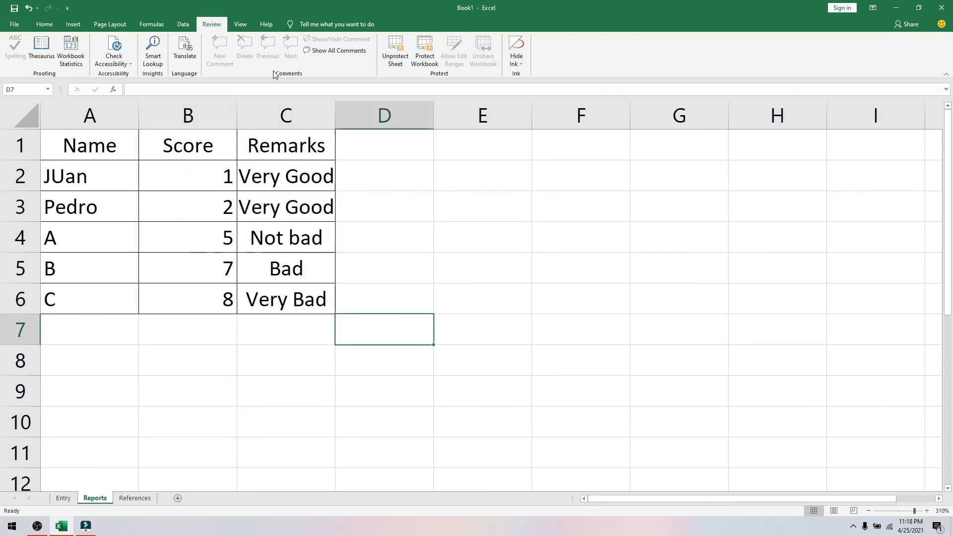
click(395, 54)
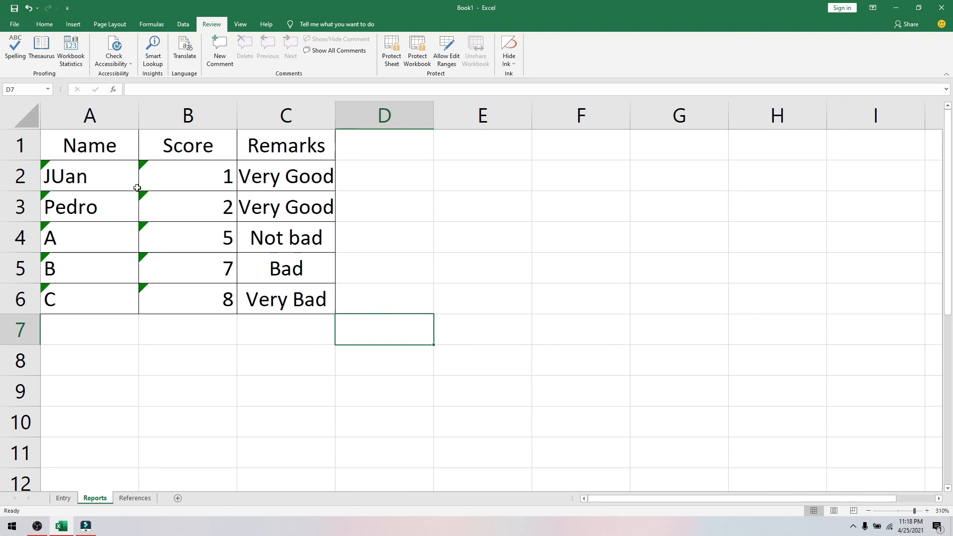
click(243, 179)
click(291, 90)
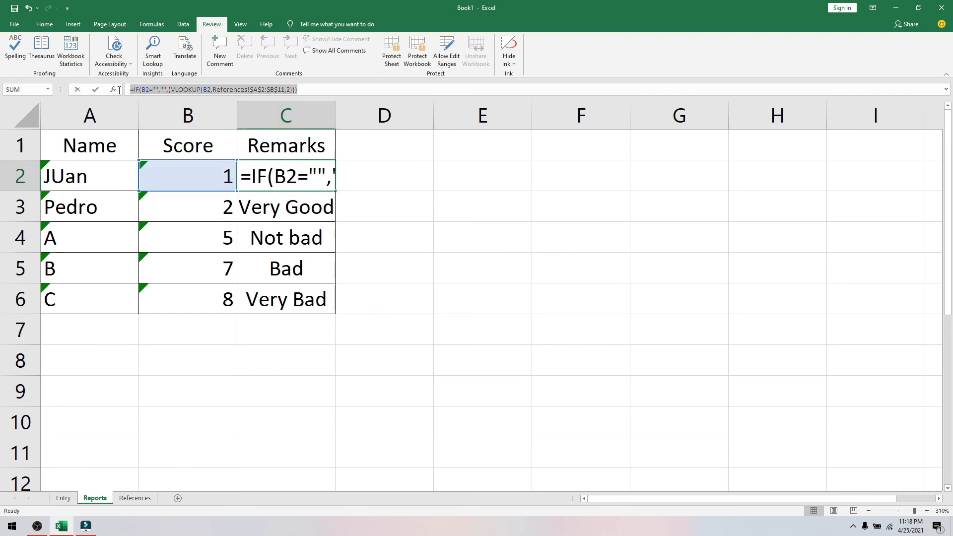
click(314, 94)
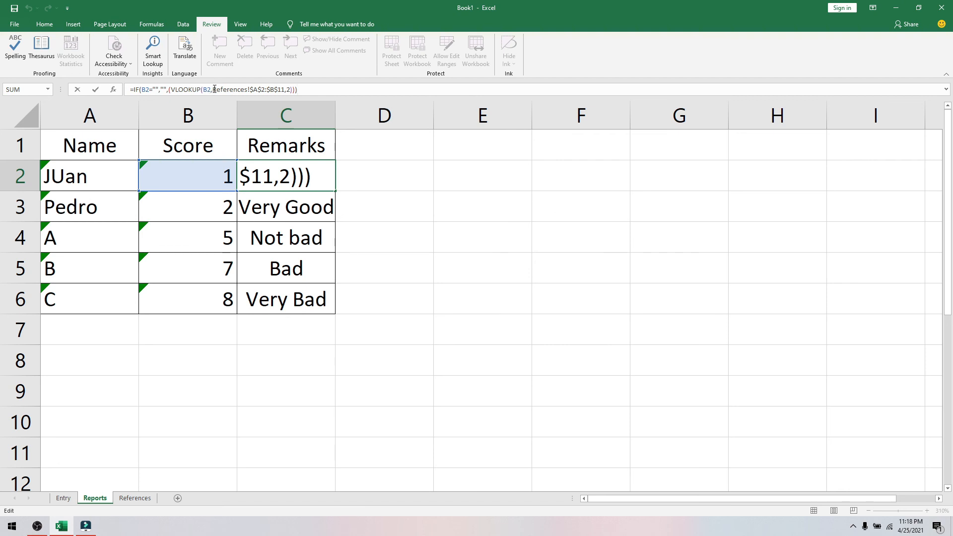
drag(214, 89, 249, 91)
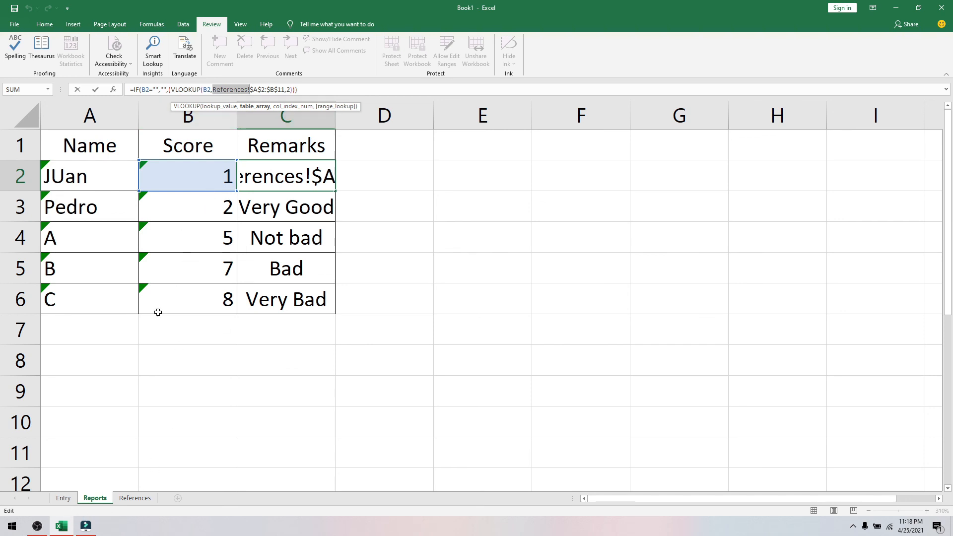
click(282, 171)
key(Escape)
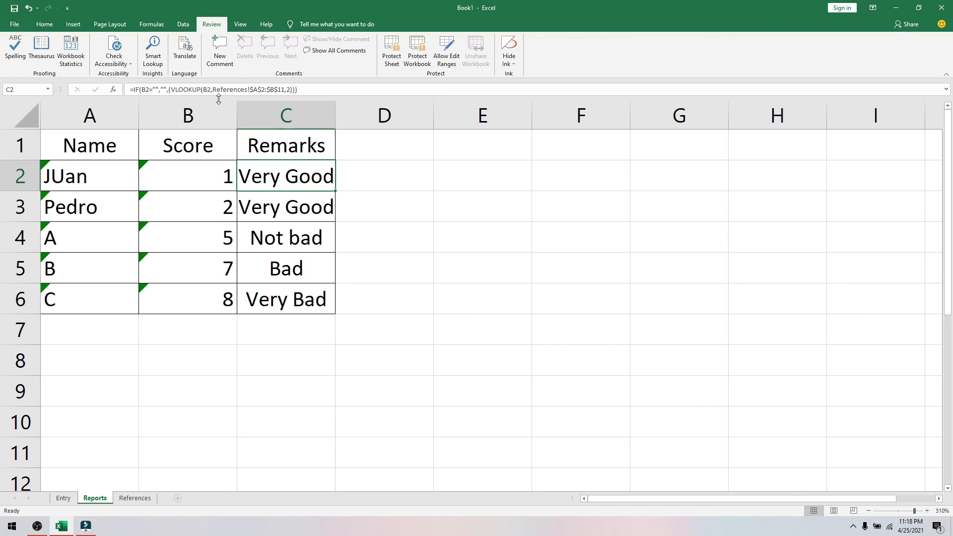
- Open B2's score formula for editing with the Entry sheet shown
click(197, 173)
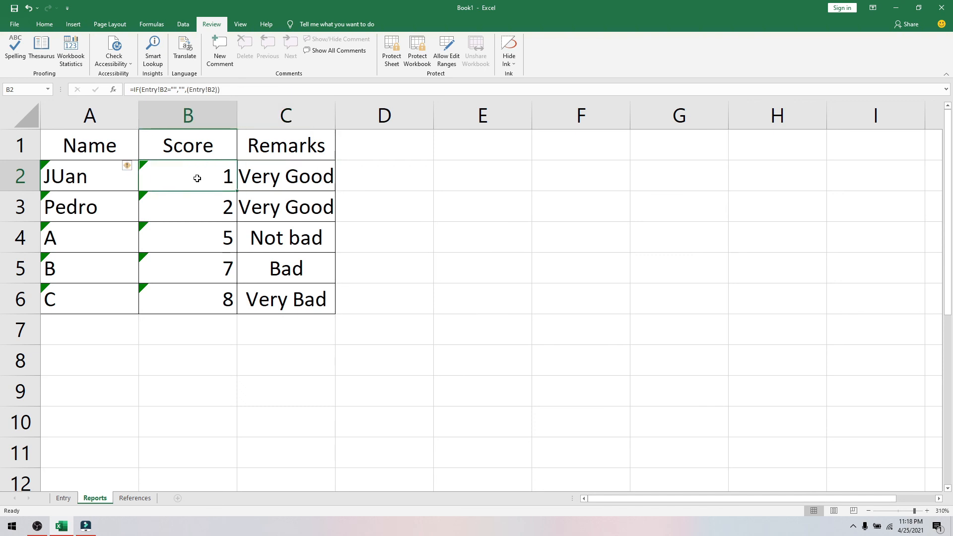
click(155, 91)
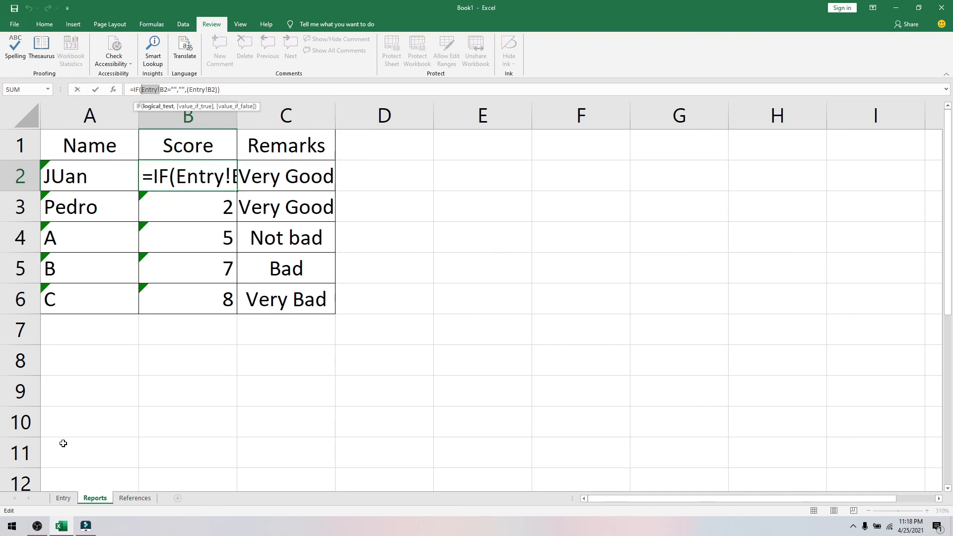
click(62, 499)
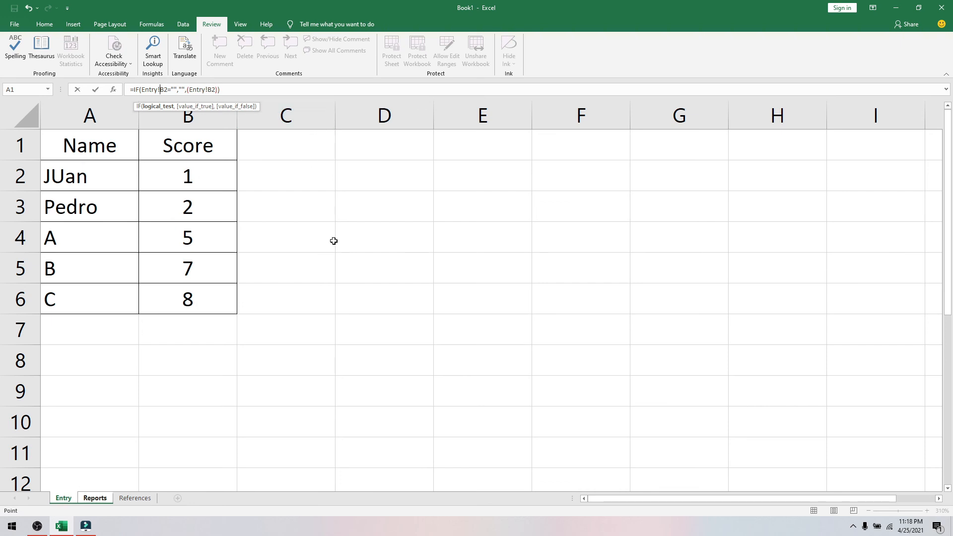